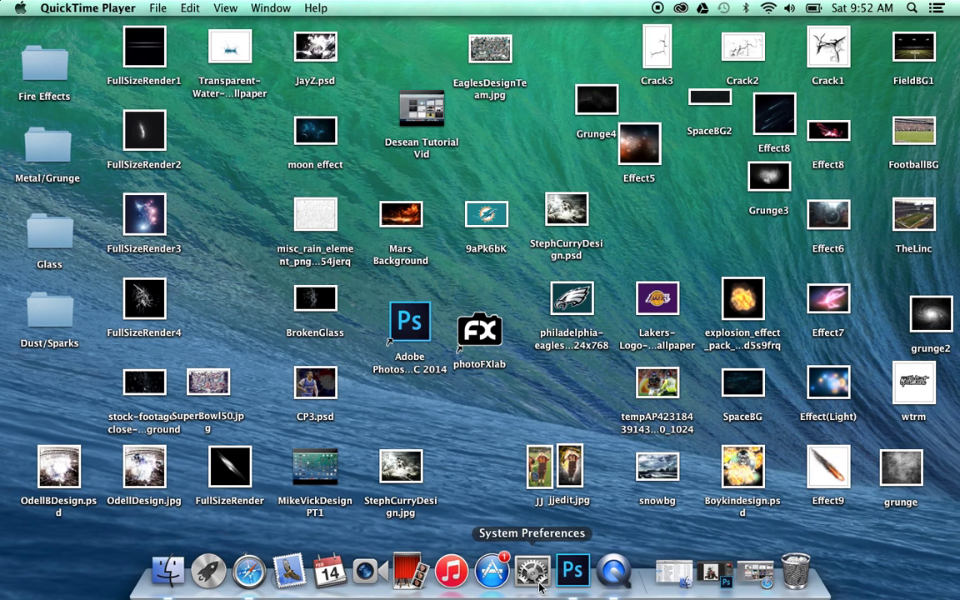
Step: Switch to Photoshop and look over the open michael-vick.jpg and StephCurryDesign.psd documents
left_click(586, 578)
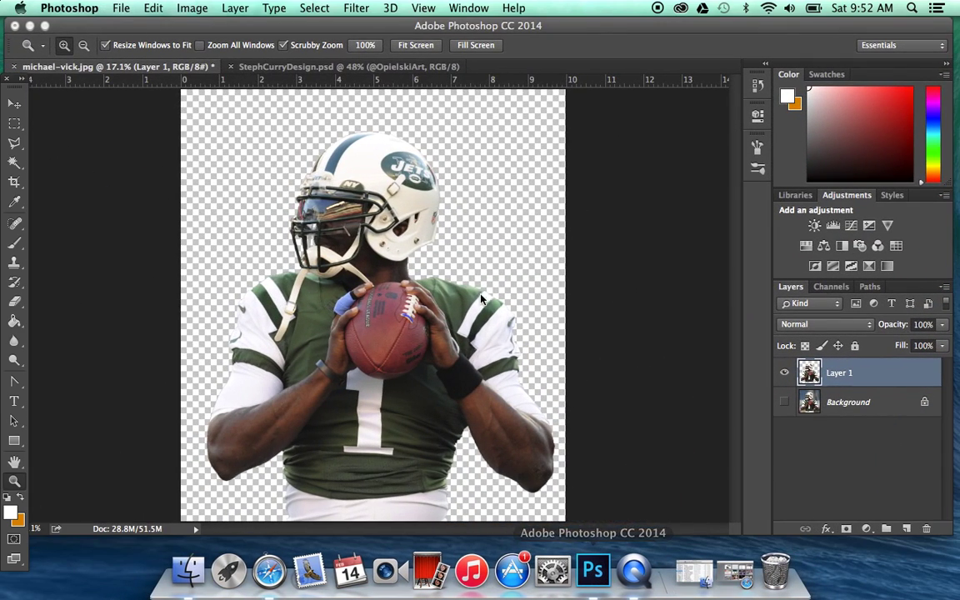
left_click(320, 66)
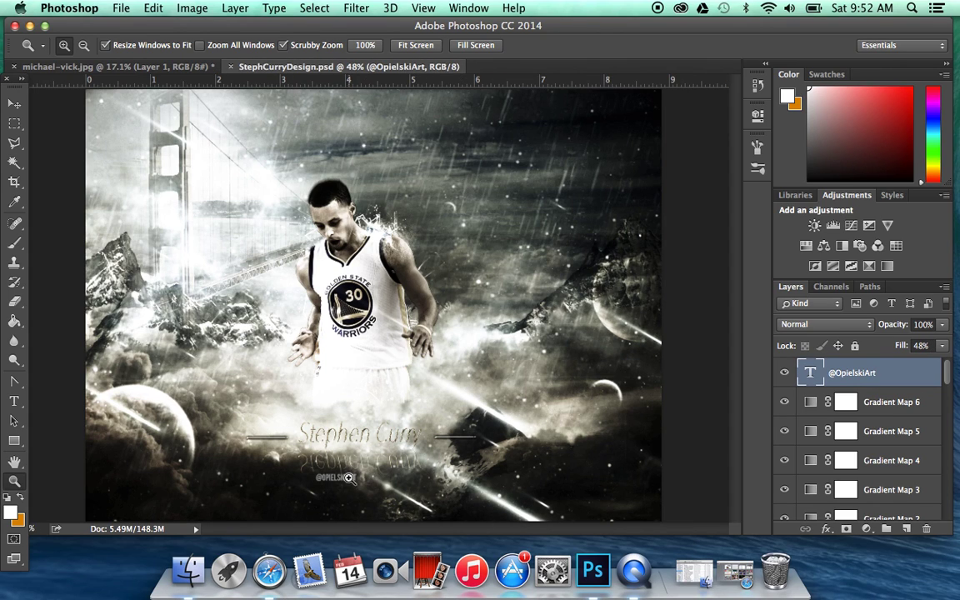
left_click(147, 66)
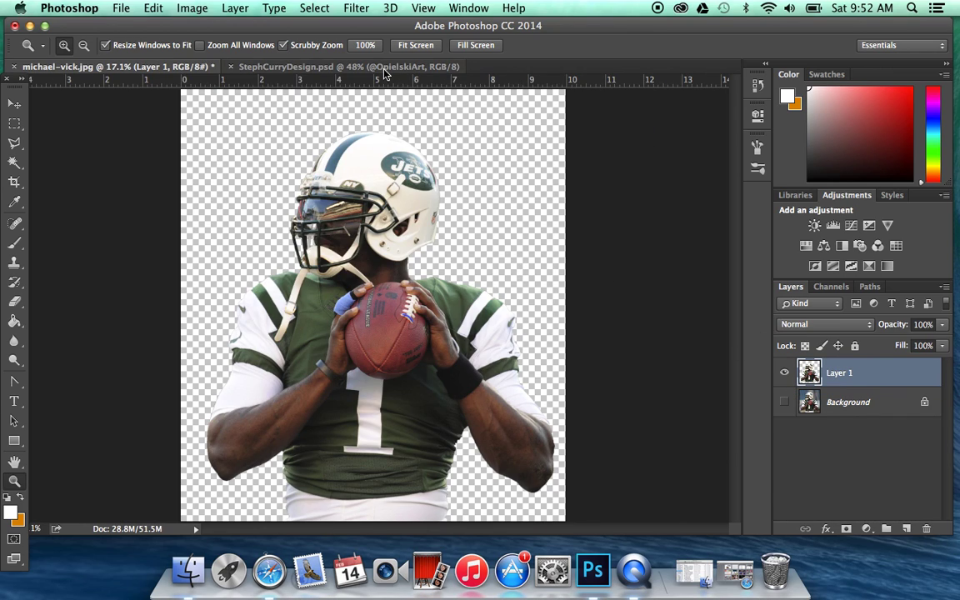
left_click(346, 67)
left_click(167, 66)
Step: Open Above_the_Clouds.jpg from the Downloads folder and fit the image to the screen
left_click(123, 8)
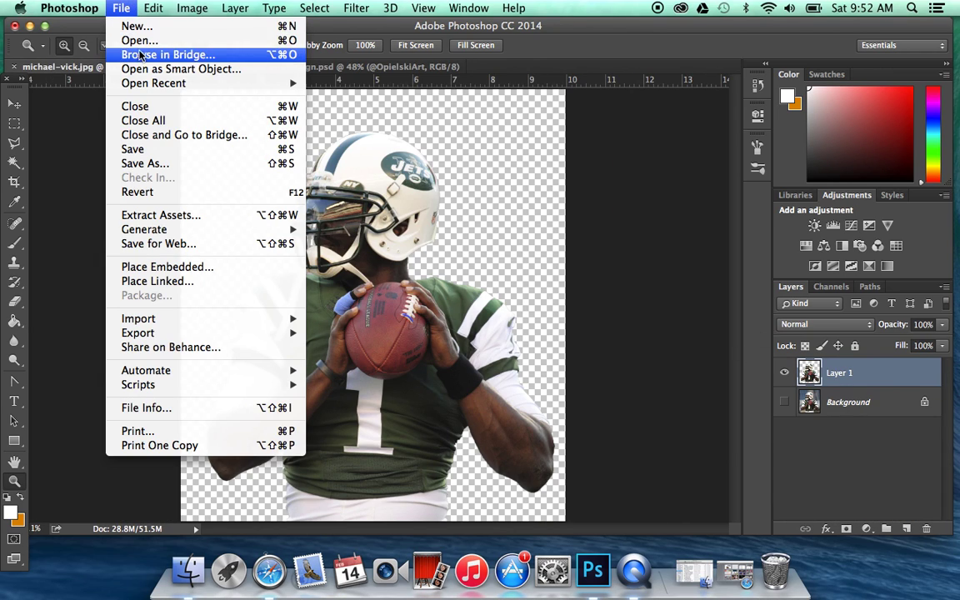
left_click(139, 40)
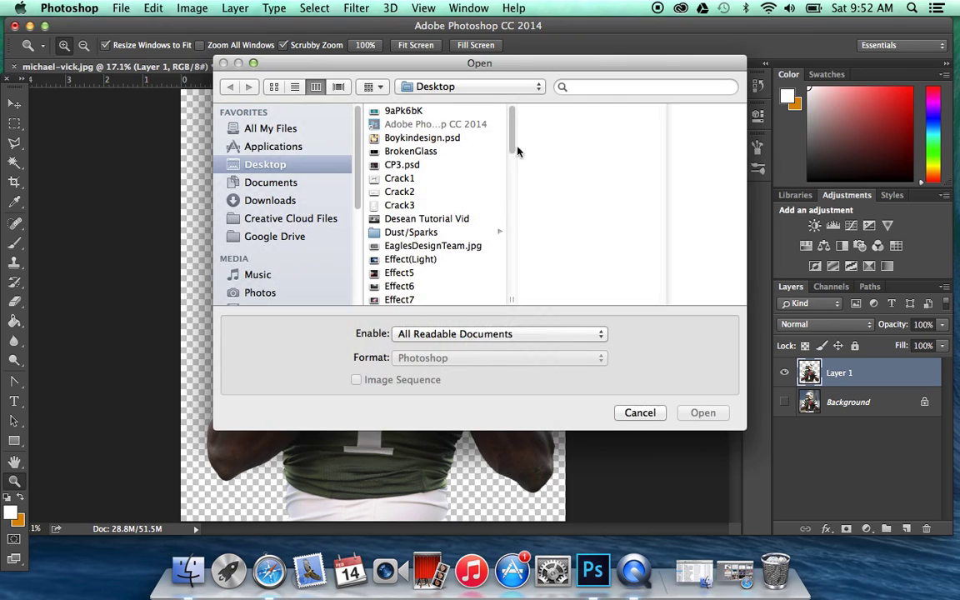
left_click(329, 199)
left_click(403, 125)
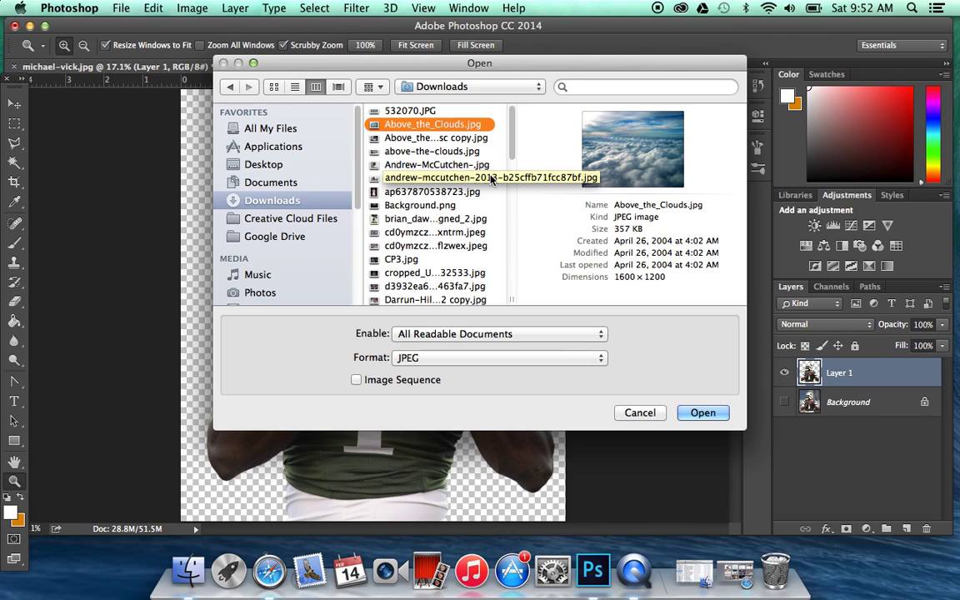
left_click(722, 418)
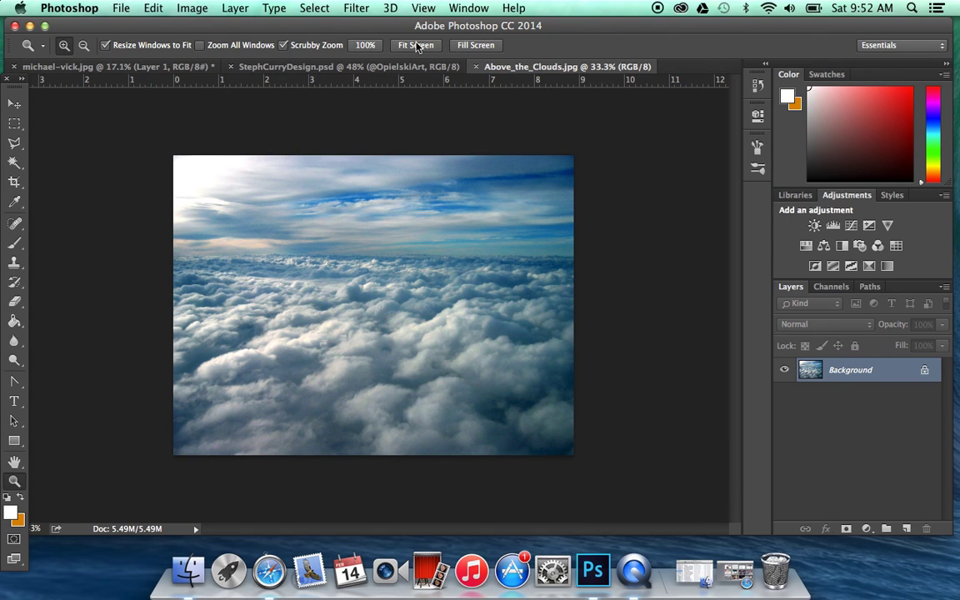
left_click(416, 45)
Step: Copy the Soft Light Background smart object with its Lens Flare from StephCurryDesign.psd into Above_the_Clouds.jpg and align it over the clouds
left_click(302, 67)
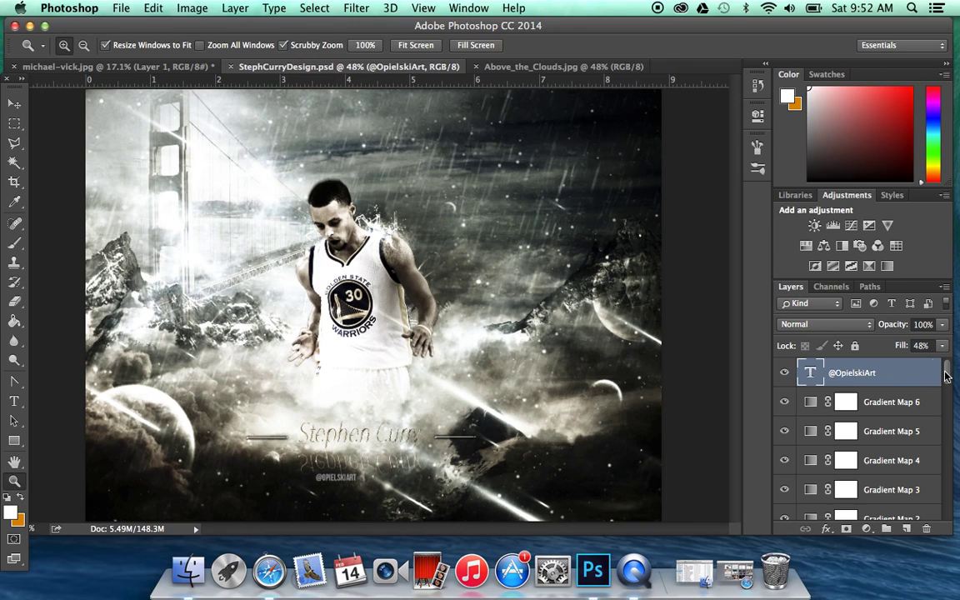
left_click_drag(946, 375, 944, 498)
left_click(807, 509)
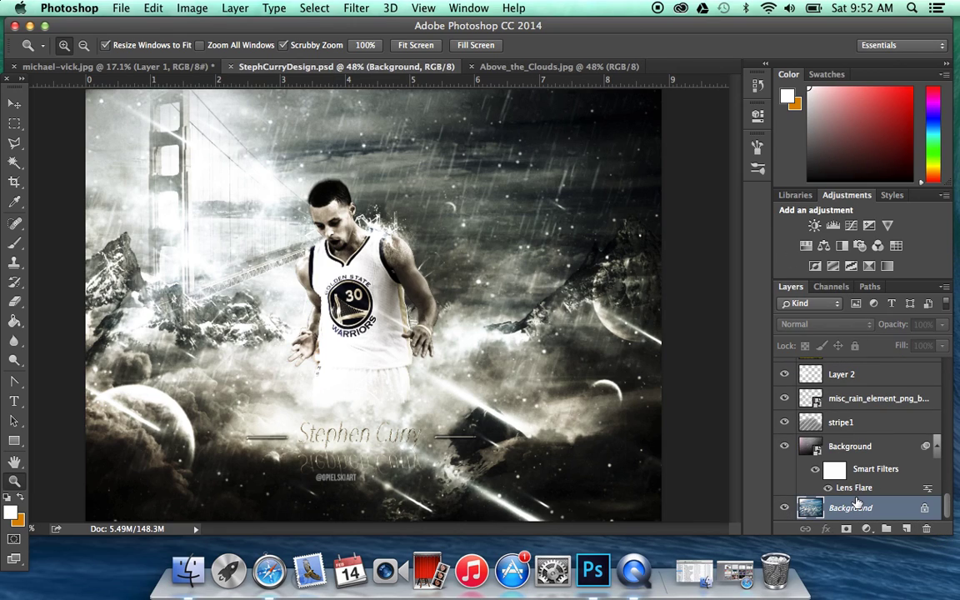
left_click(850, 446)
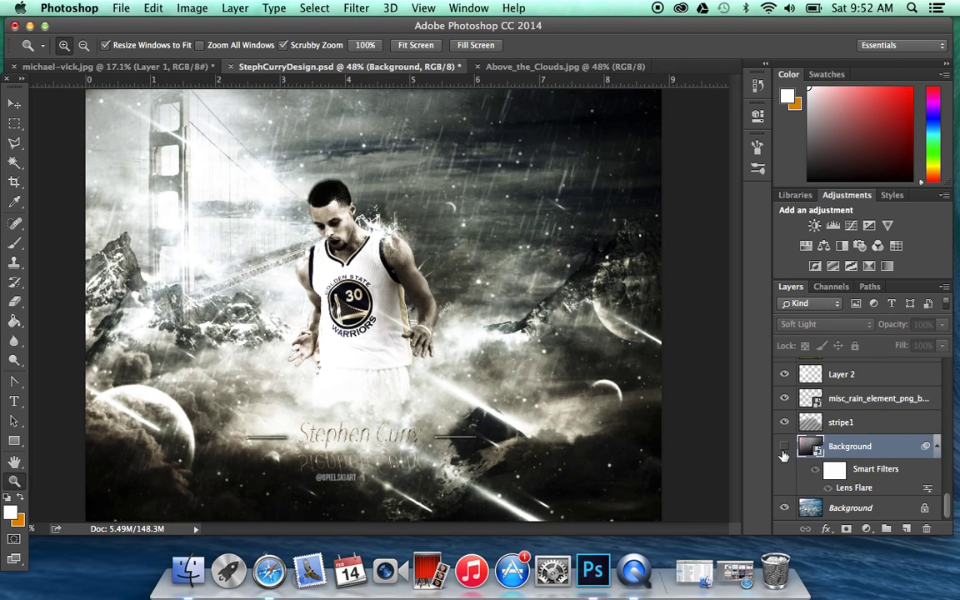
left_click(783, 446)
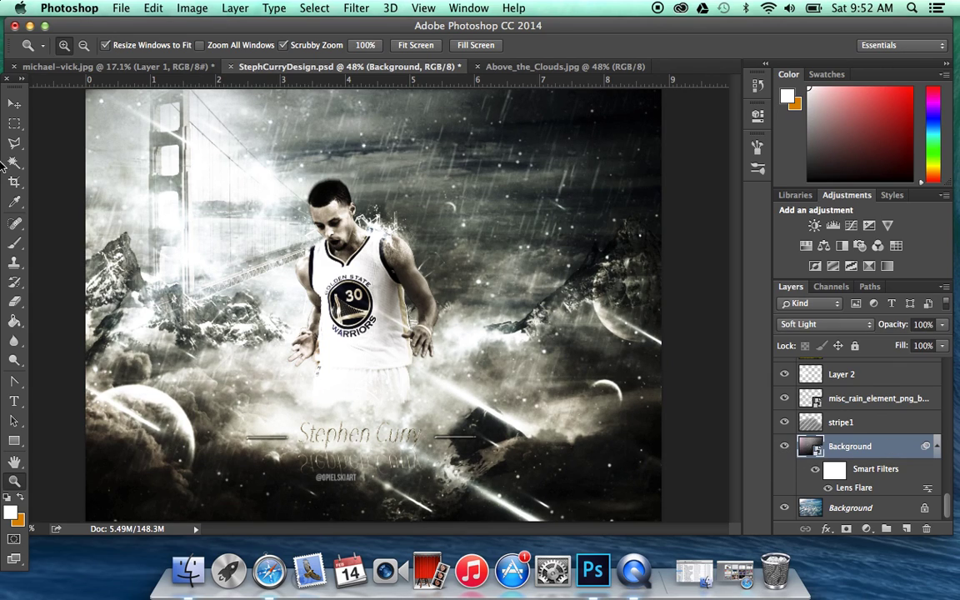
left_click(14, 103)
left_click(501, 67)
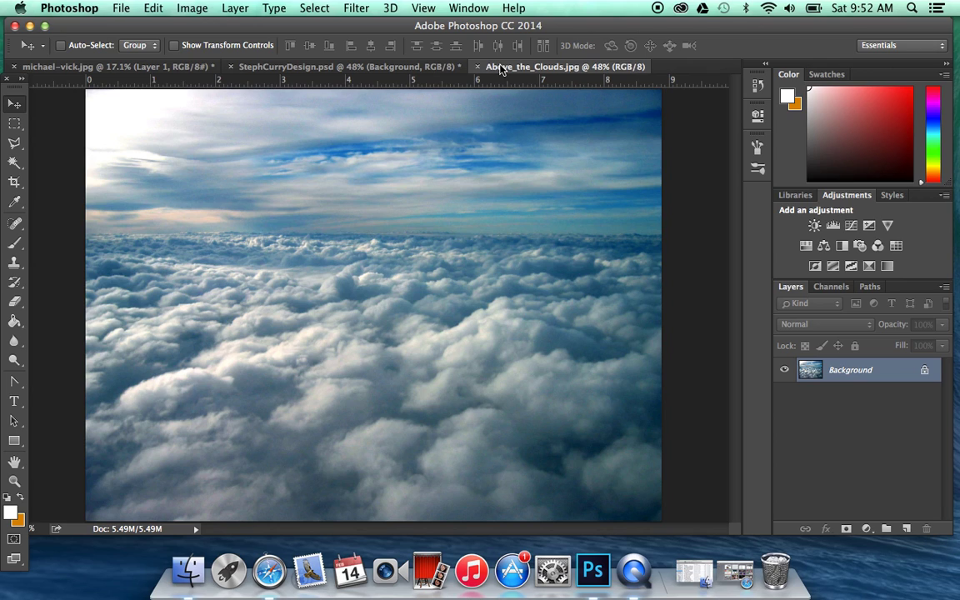
left_click(410, 67)
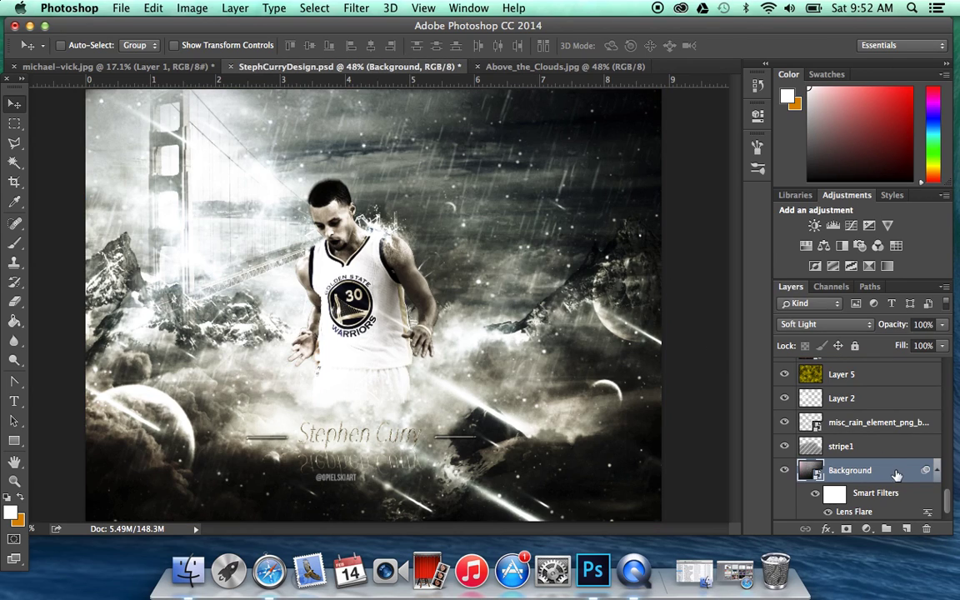
left_click_drag(400, 291, 383, 325)
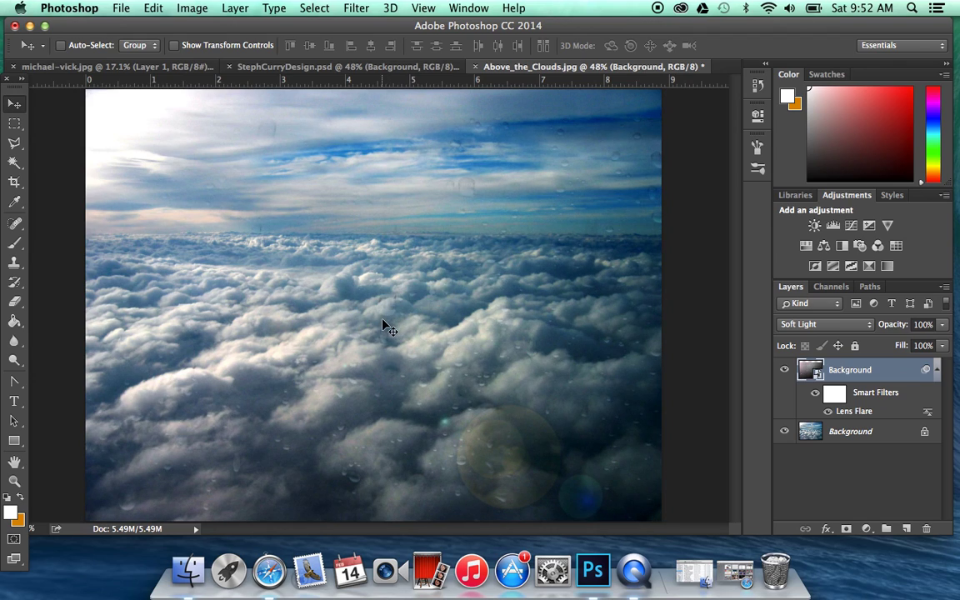
left_click_drag(559, 308, 560, 274)
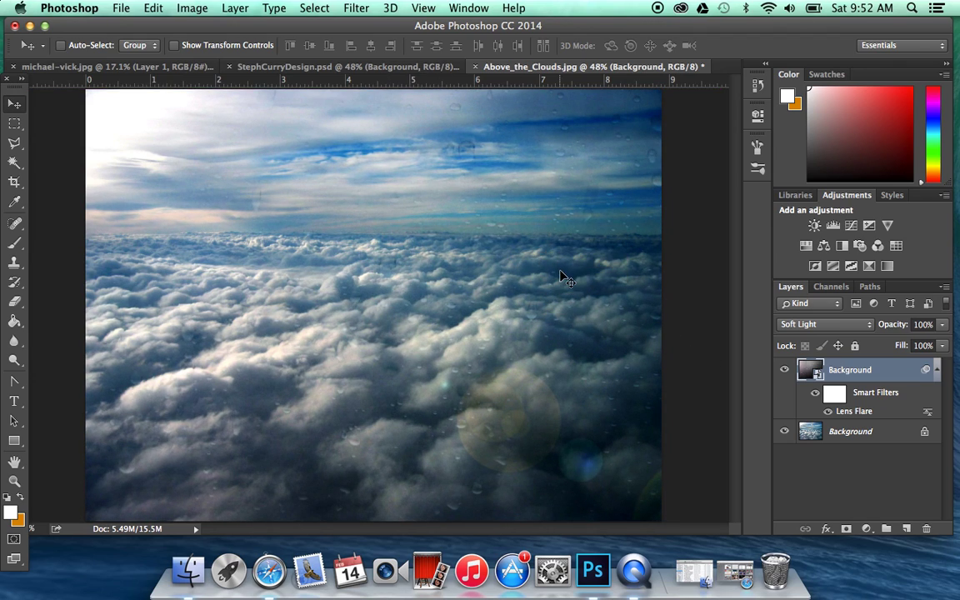
left_click(346, 9)
mouse_move(500, 257)
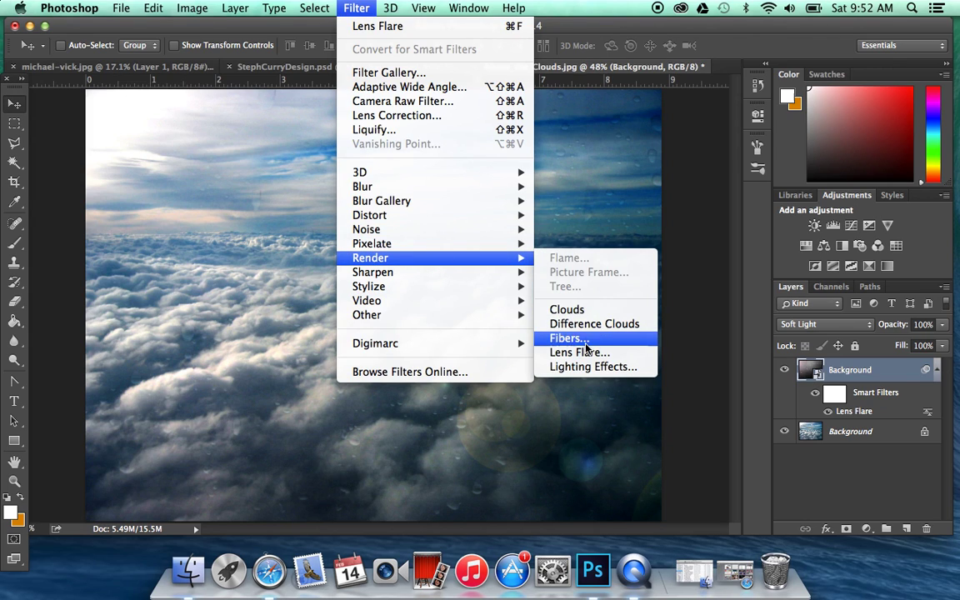
left_click(240, 175)
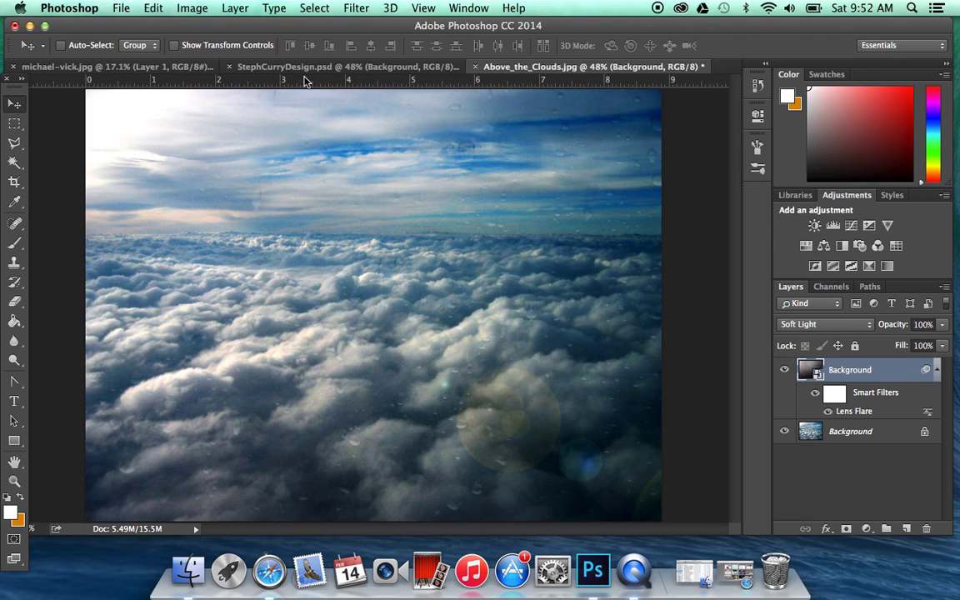
Step: Copy the stripe1 layer from StephCurryDesign.psd into Above_the_Clouds.jpg, placing the diagonal stripes over the lower clouds
left_click(274, 64)
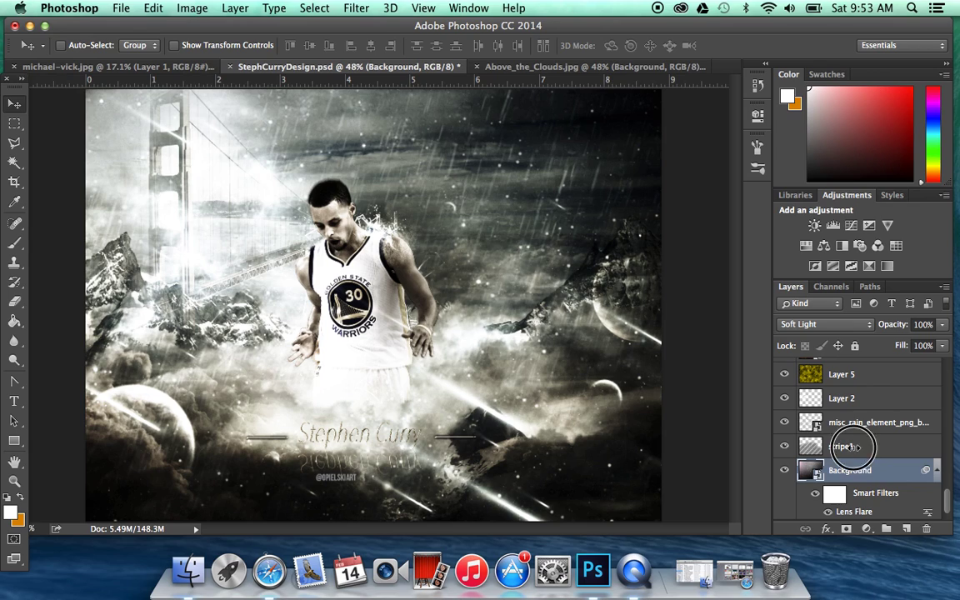
left_click(850, 446)
left_click(784, 445)
left_click(784, 445)
left_click_drag(304, 287, 258, 352)
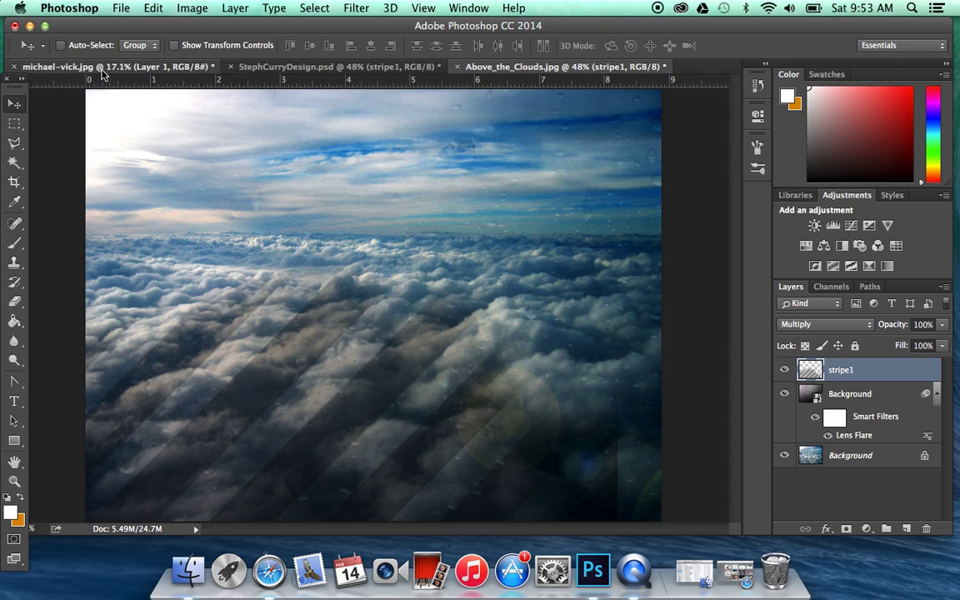
Step: Copy the cut-out football player layer from michael-vick.jpg into Above_the_Clouds.jpg
left_click(101, 66)
left_click_drag(450, 262, 523, 118)
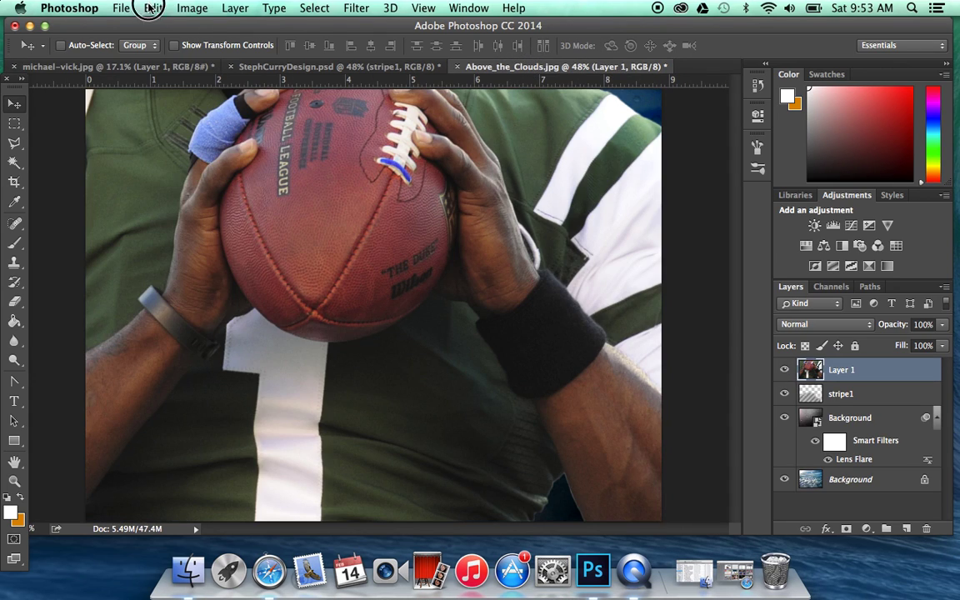
Step: Scale the player layer proportionally to 21.10% and position the player near the middle of the cloud scene
left_click(153, 8)
mouse_move(200, 328)
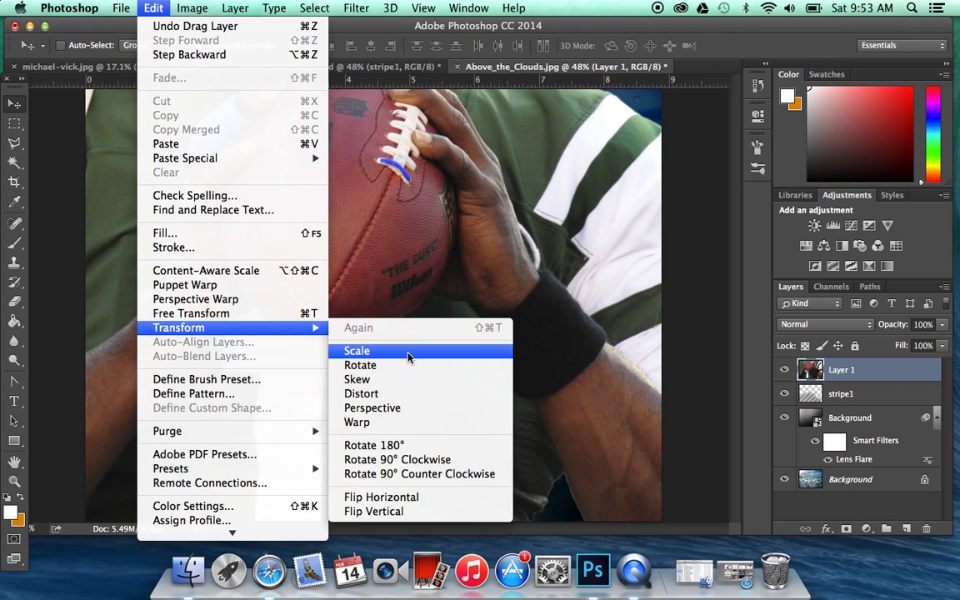
left_click(357, 351)
left_click_drag(525, 392, 392, 123)
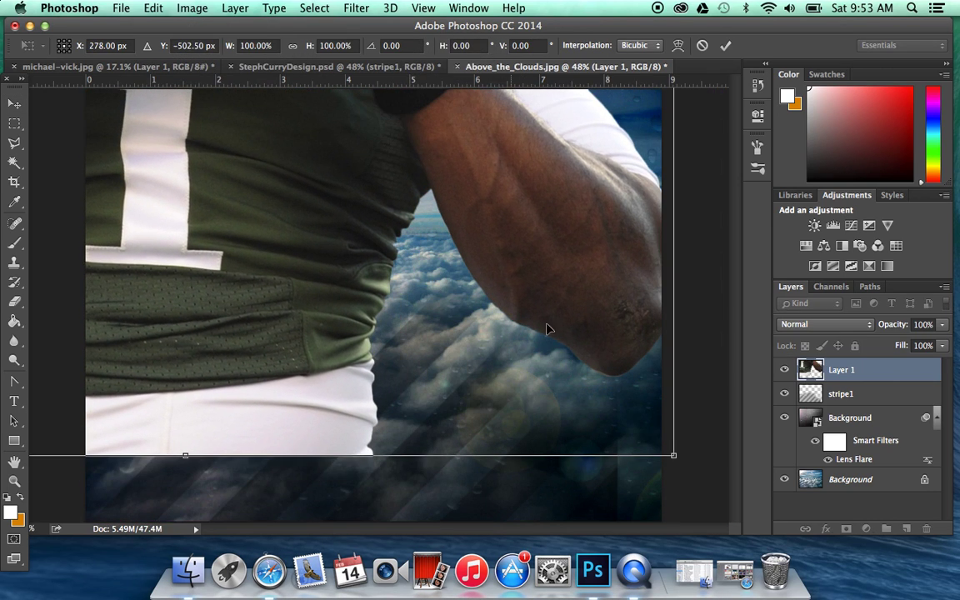
left_click_drag(676, 455, 342, 207)
left_click_drag(300, 141, 459, 217)
left_click_drag(393, 150, 455, 358)
left_click_drag(522, 424, 461, 357)
left_click_drag(406, 308, 427, 342)
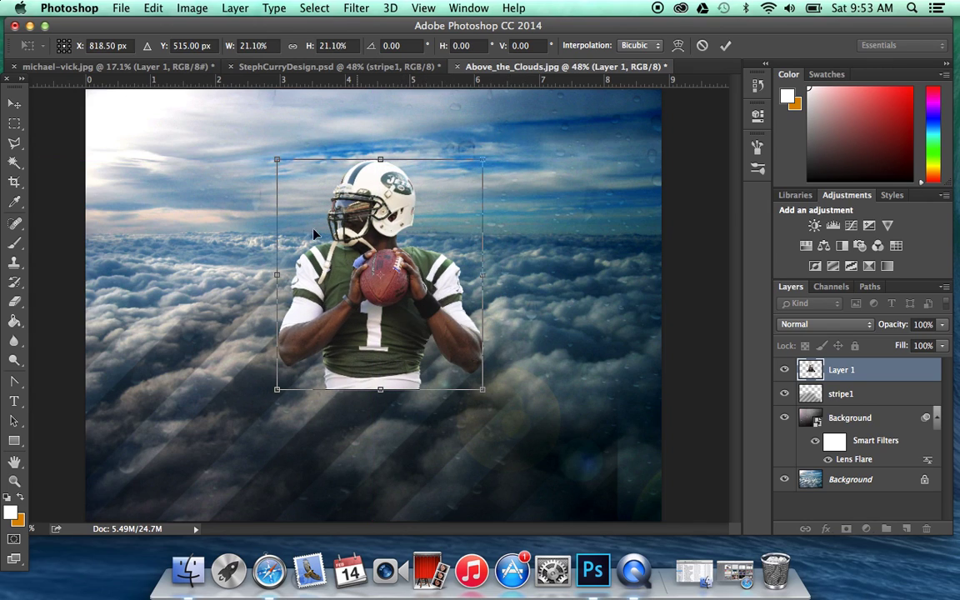
left_click(14, 103)
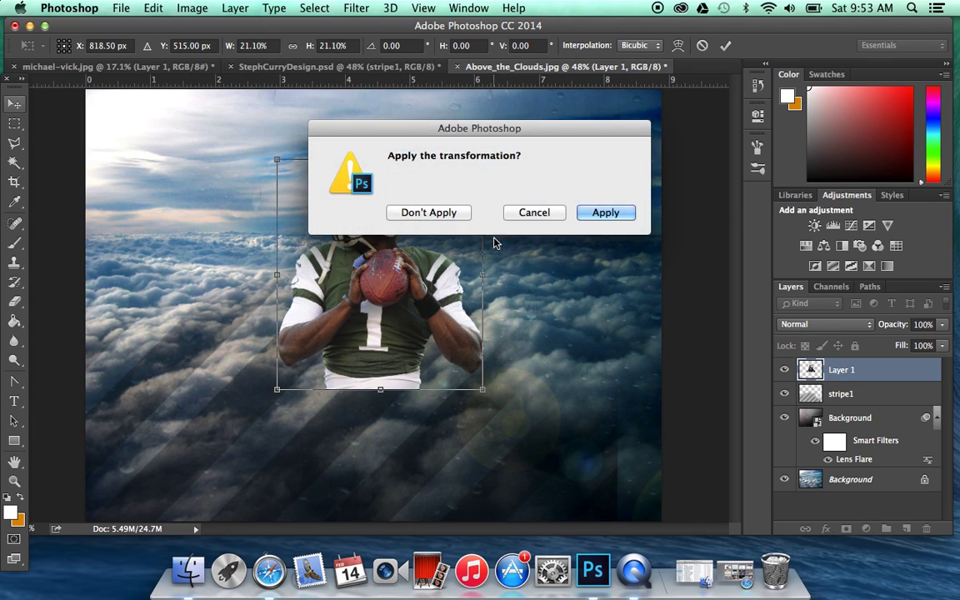
left_click(584, 215)
left_click_drag(439, 280, 435, 302)
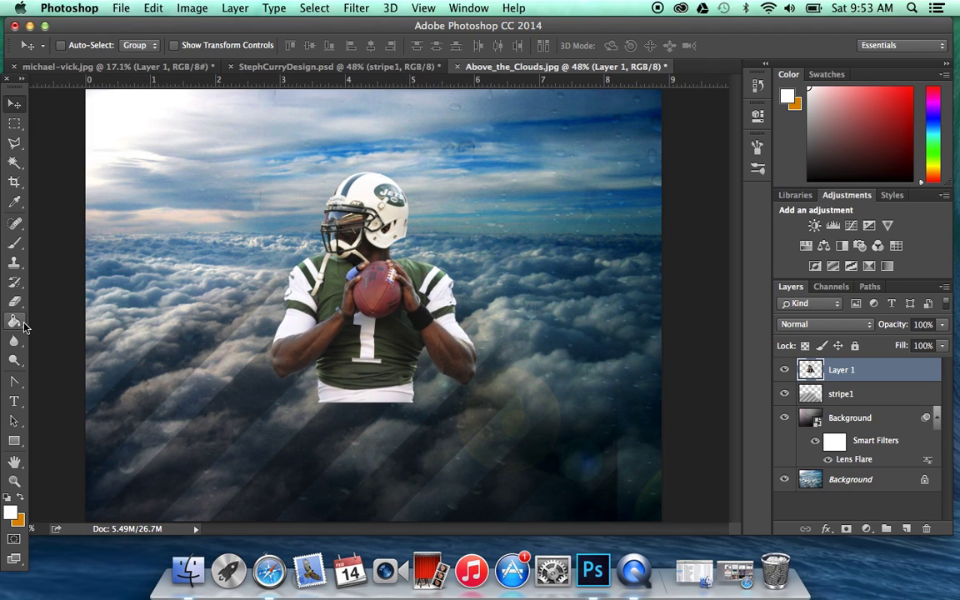
left_click(15, 320)
left_click(281, 376)
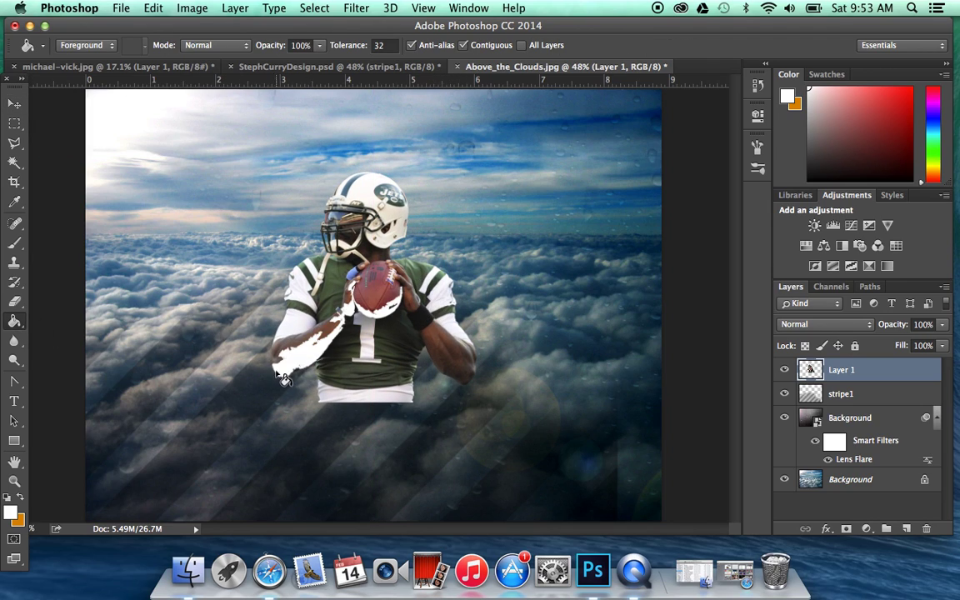
key("super+z")
Step: Fade the player's waist and lower torso into the clouds using a 476 px Eraser with 0% hardness
left_click(14, 301)
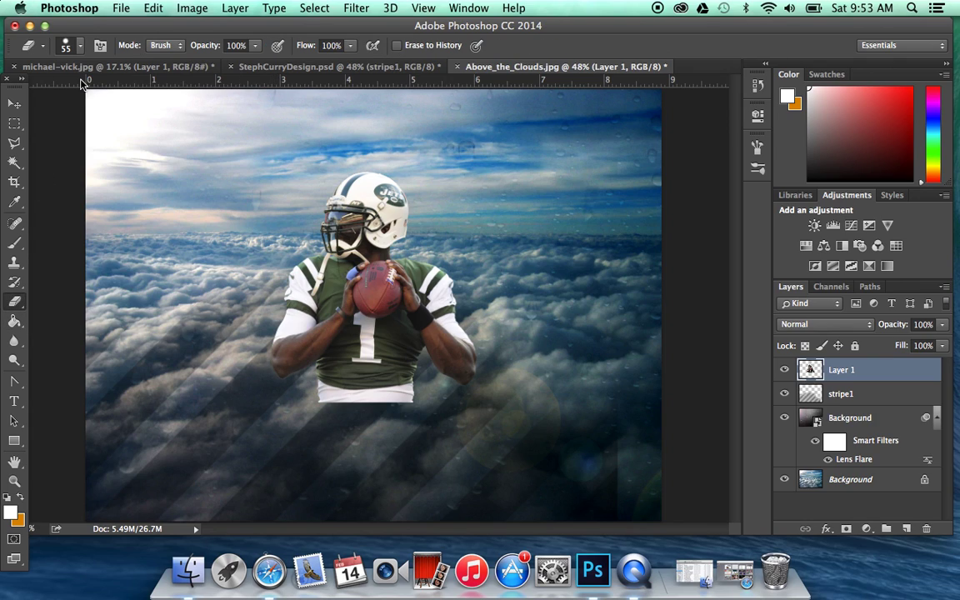
left_click(79, 45)
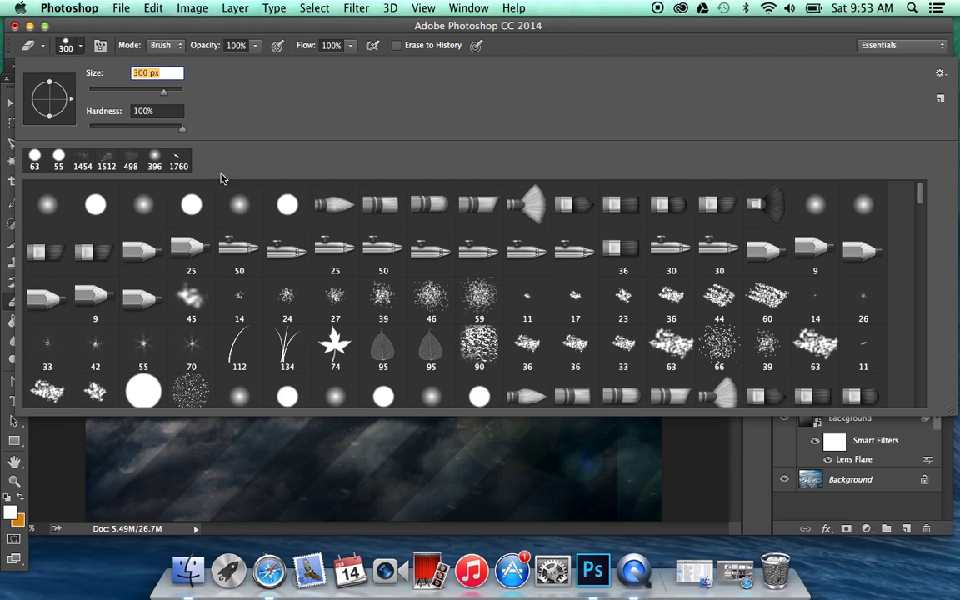
left_click_drag(182, 128, 86, 128)
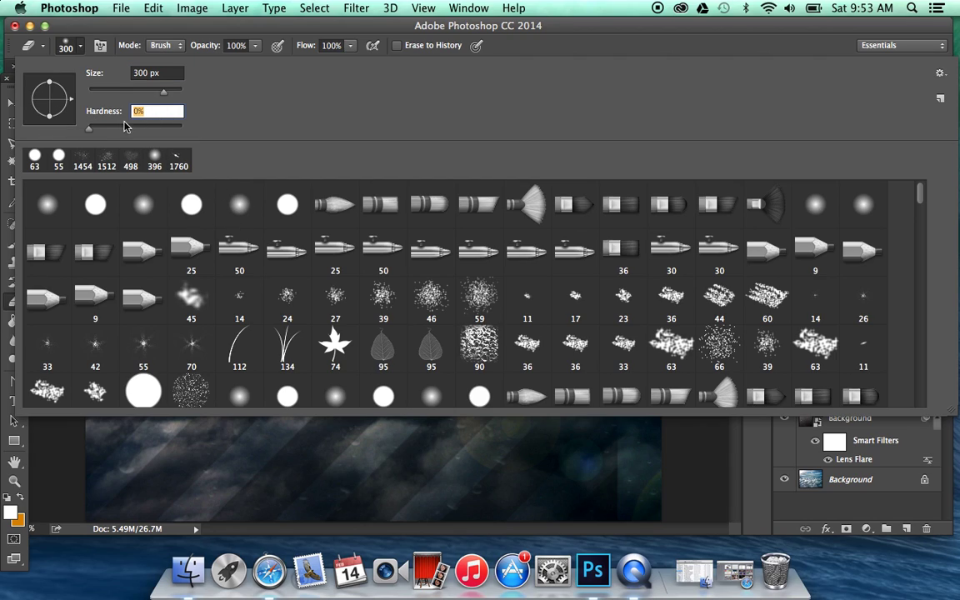
left_click_drag(181, 90, 173, 91)
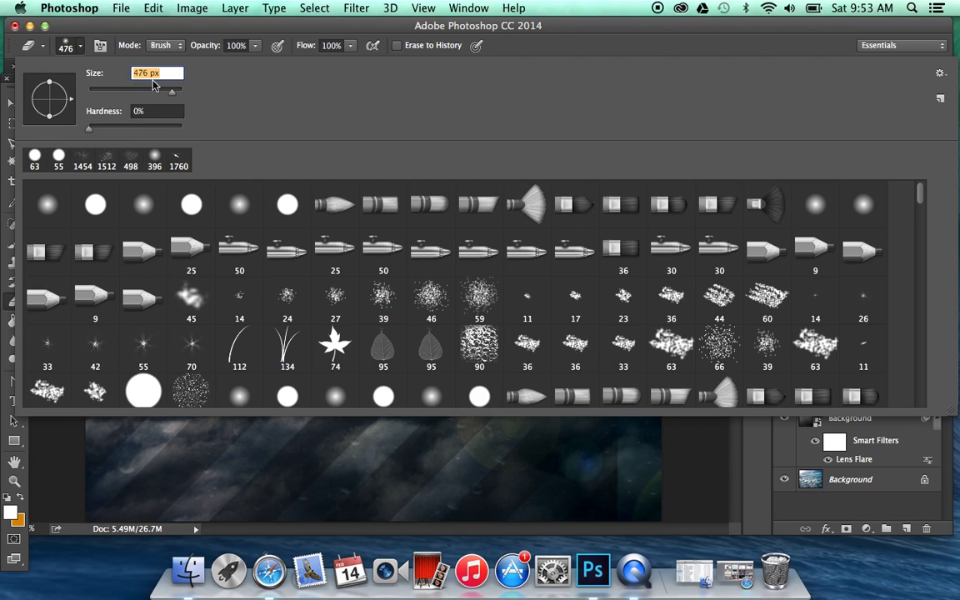
left_click(79, 48)
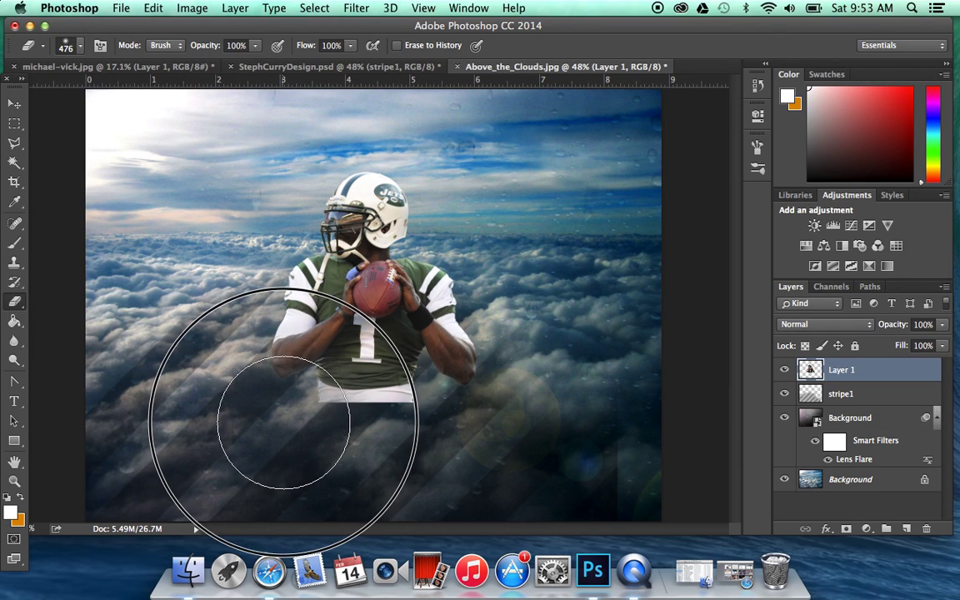
mouse_move(309, 444)
left_mouse_down()
mouse_move(341, 442)
mouse_move(364, 456)
mouse_move(394, 444)
mouse_move(368, 449)
mouse_move(341, 432)
mouse_move(364, 454)
mouse_move(400, 449)
left_mouse_up()
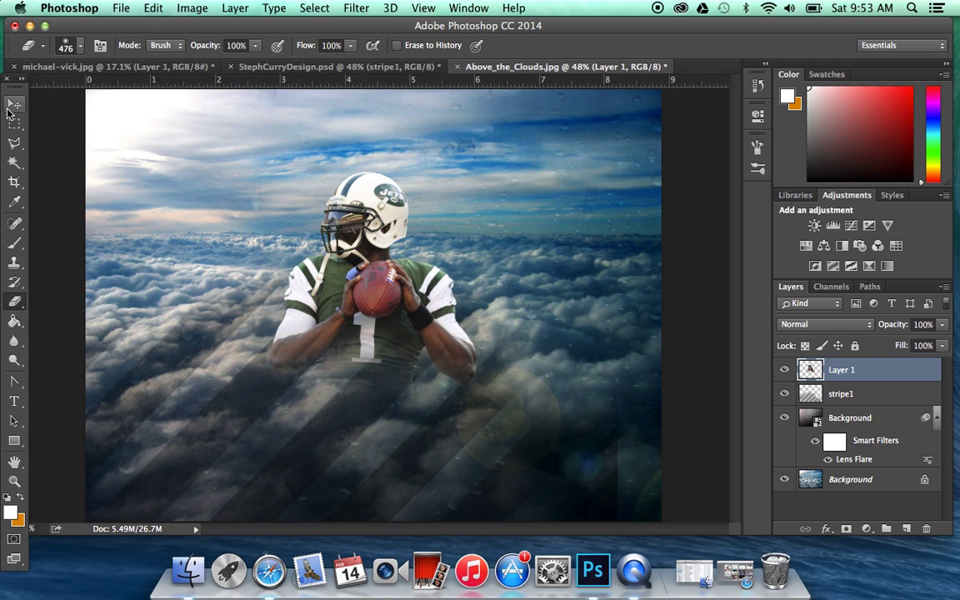
left_click(14, 103)
left_click(842, 393)
left_click(850, 418)
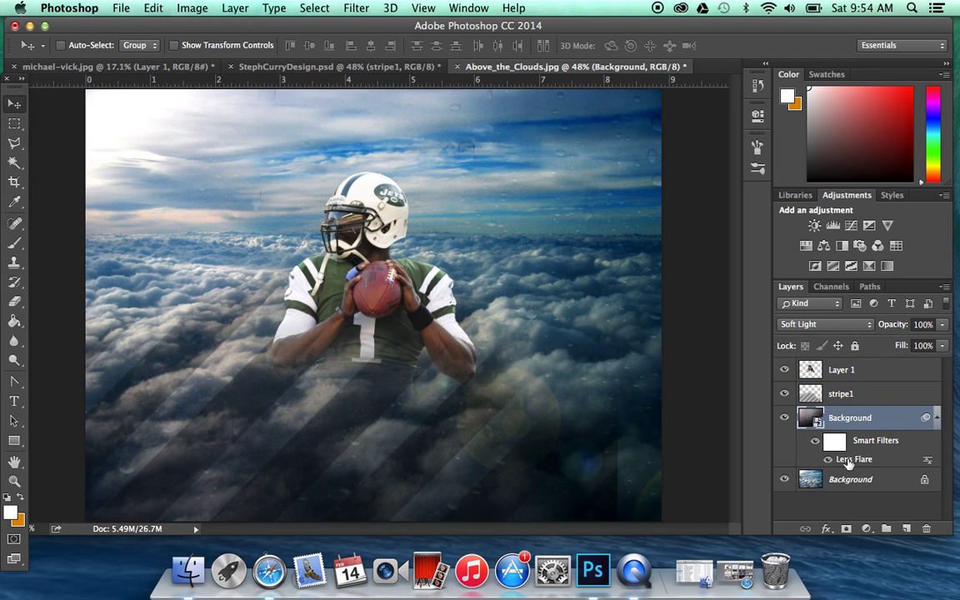
left_click(852, 481)
left_click(859, 419)
Step: Copy the misc_rain_element layer from StephCurryDesign.psd into Above_the_Clouds.jpg, directly above the stripe1 layer, so the rain covers the scene
left_click(853, 399)
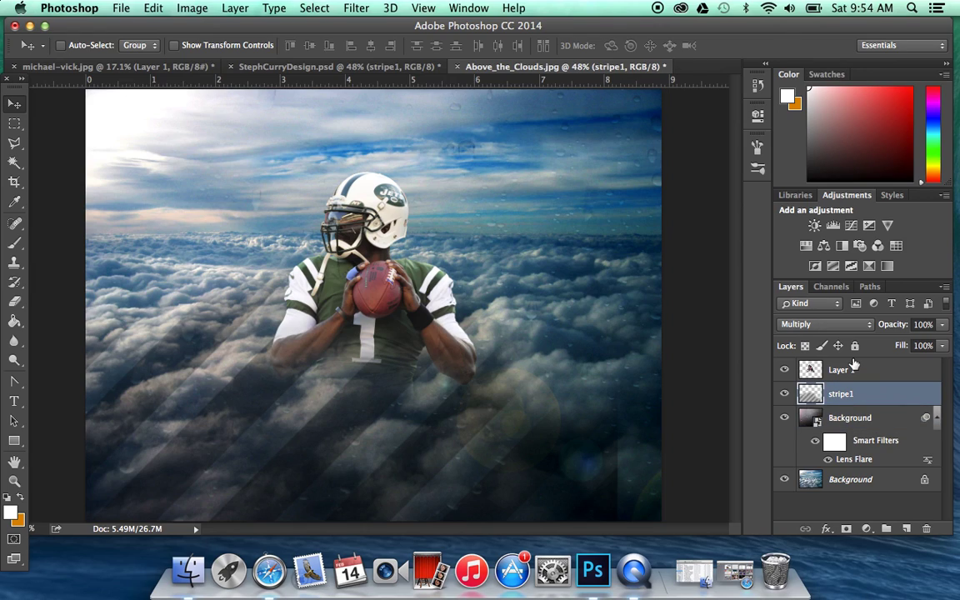
left_click(241, 66)
left_click(881, 489)
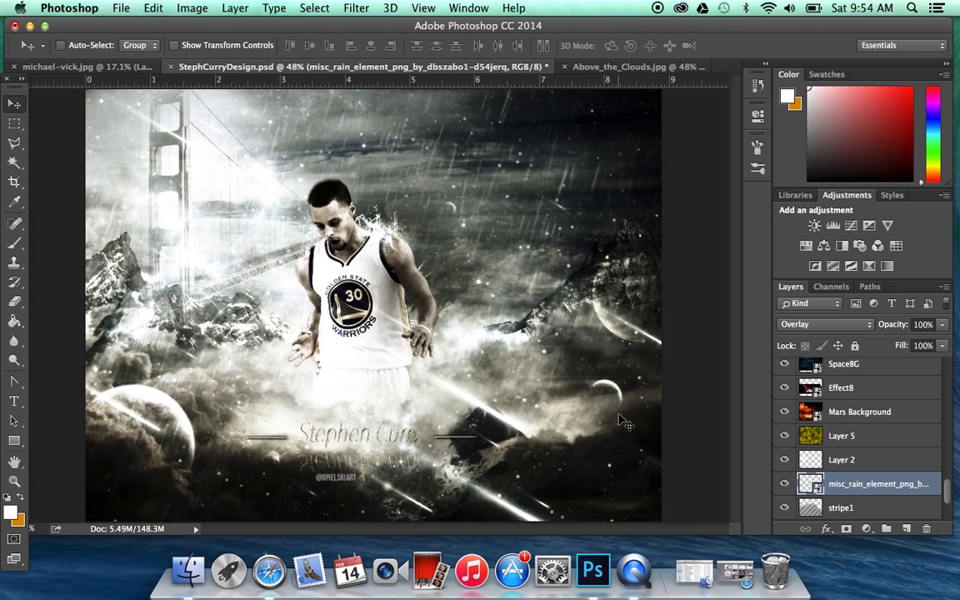
left_click_drag(337, 200, 301, 225)
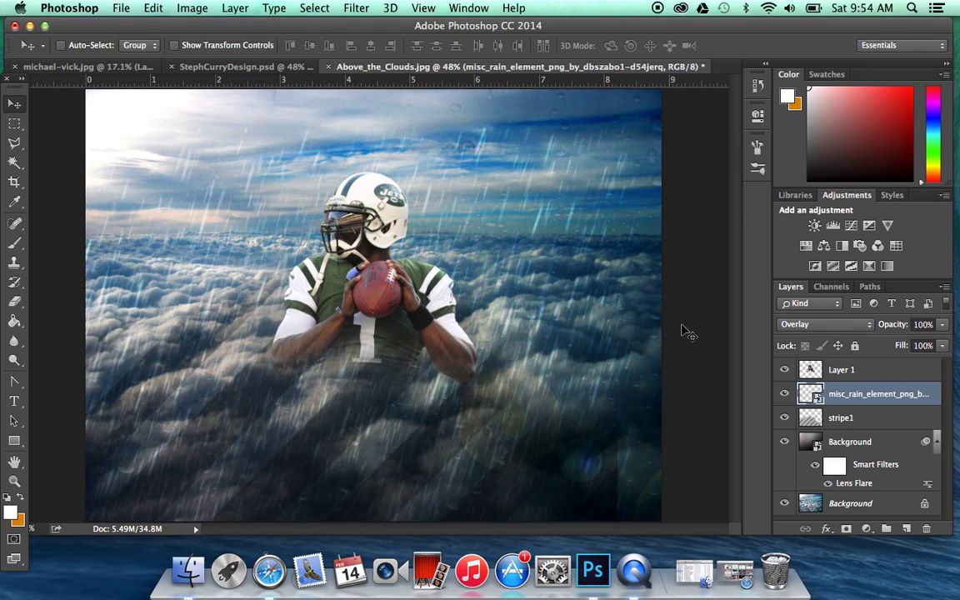
Step: Add a new layer above the rain in Above_the_Clouds.jpg and stamp a white cloud beside the player with the 786 px cloud brush
left_click(243, 67)
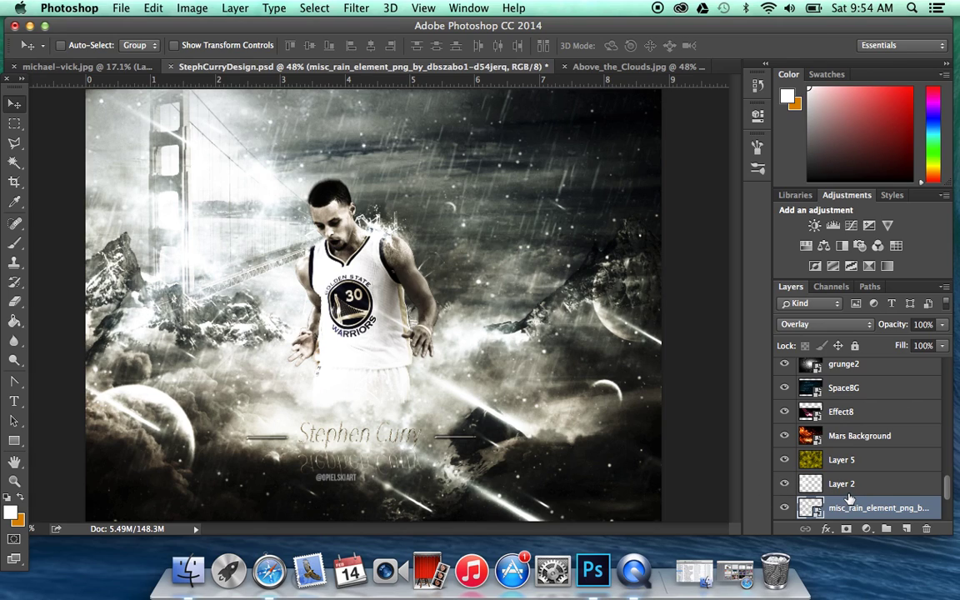
left_click(621, 68)
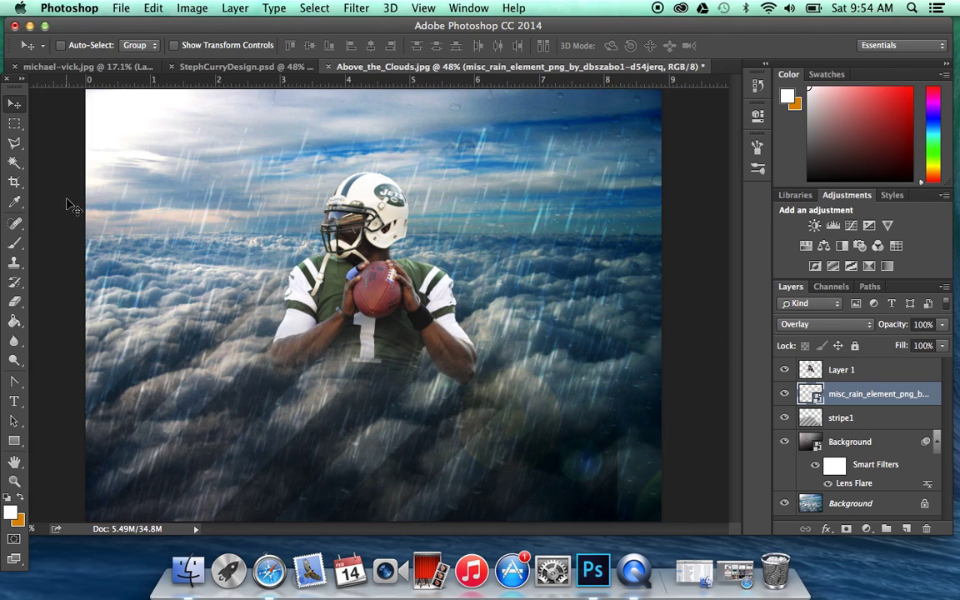
left_click(905, 528)
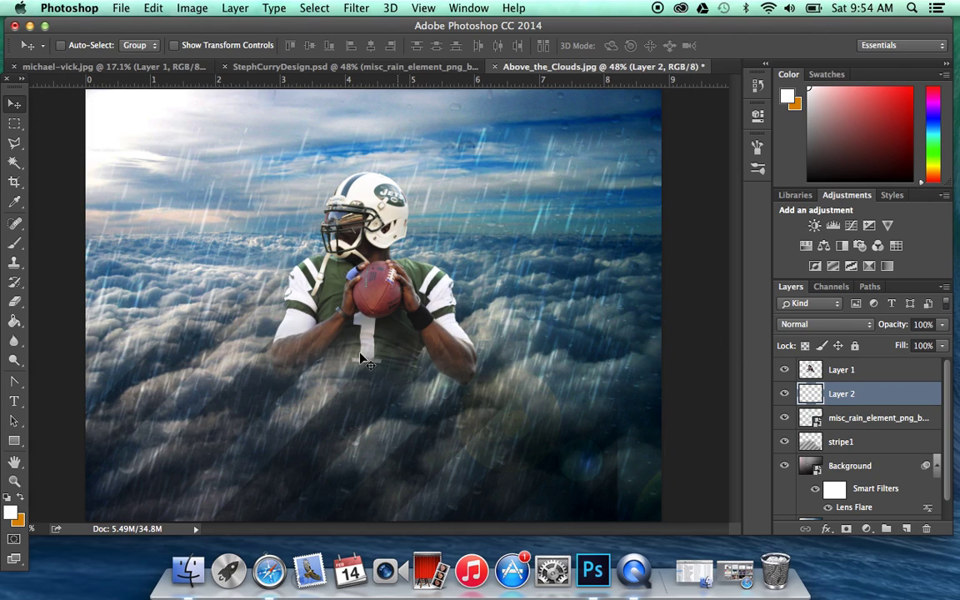
left_click(14, 241)
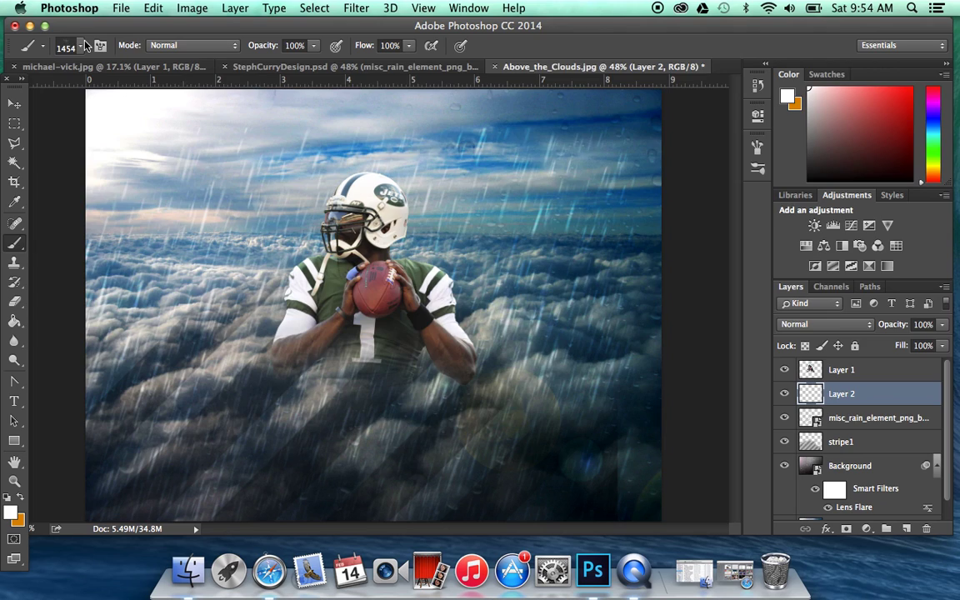
left_click(83, 46)
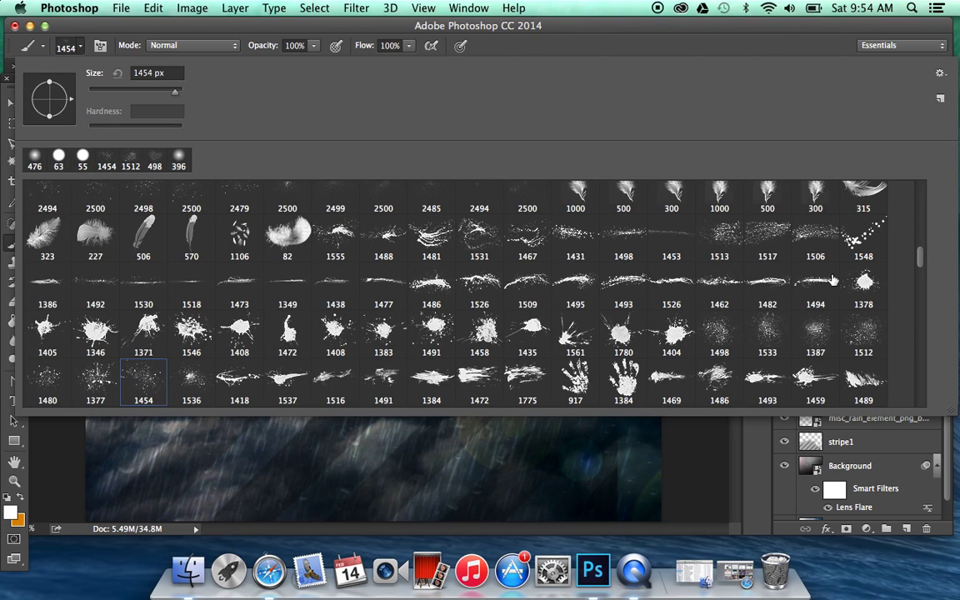
mouse_move(923, 268)
left_mouse_down()
mouse_move(916, 189)
mouse_move(919, 212)
left_mouse_up()
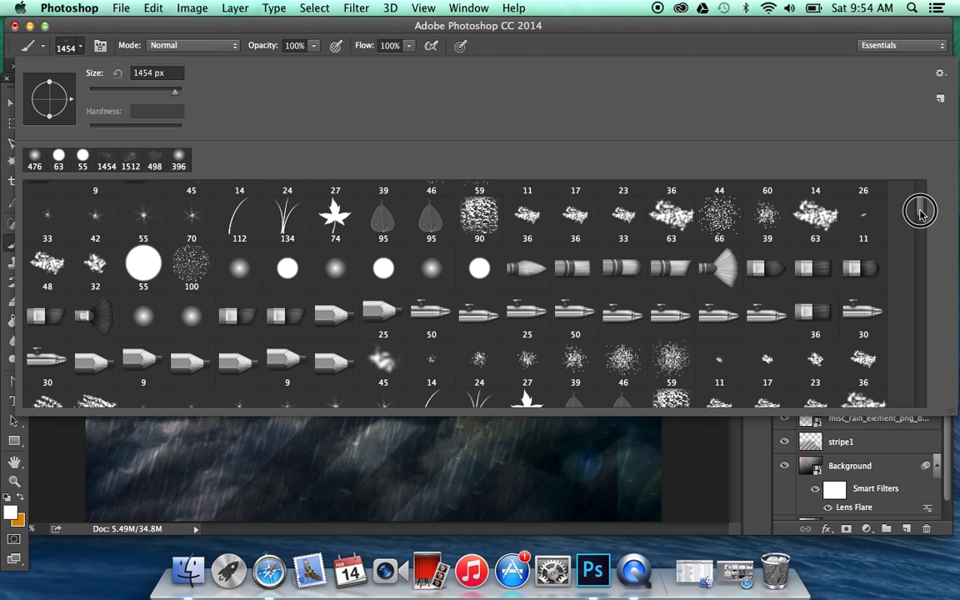
mouse_move(920, 212)
left_mouse_down()
mouse_move(933, 407)
mouse_move(900, 244)
left_mouse_up()
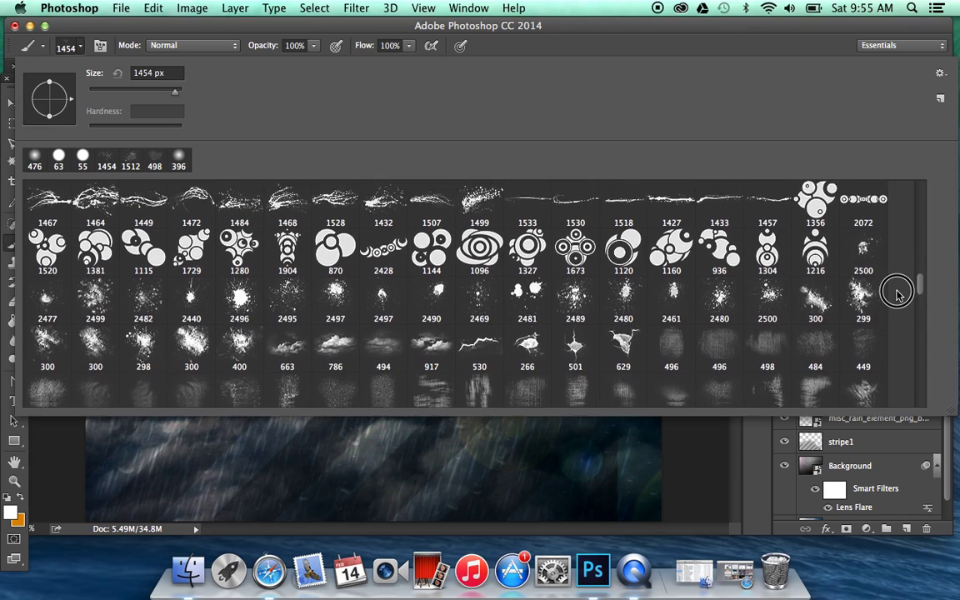
left_click(380, 329)
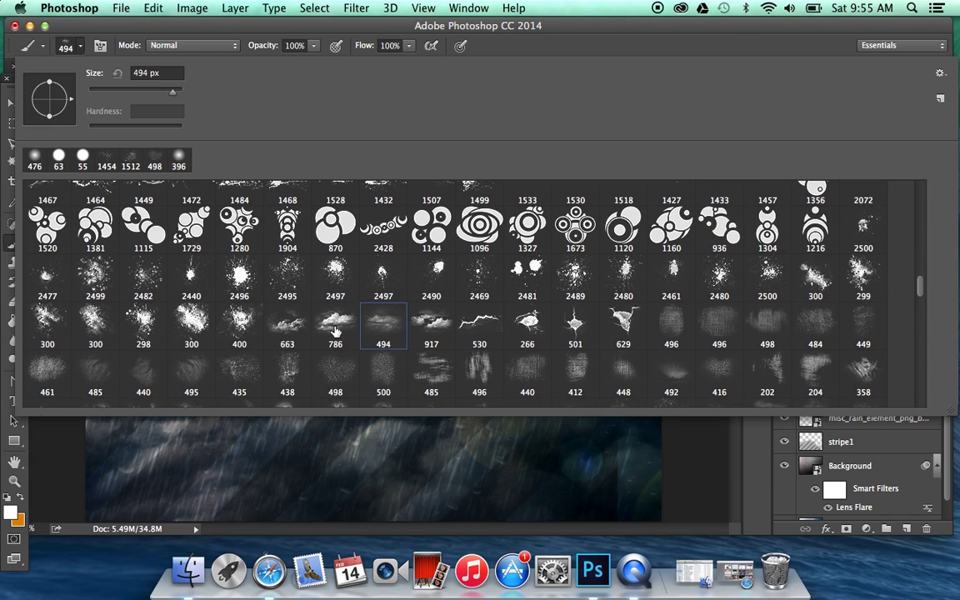
left_click(77, 35)
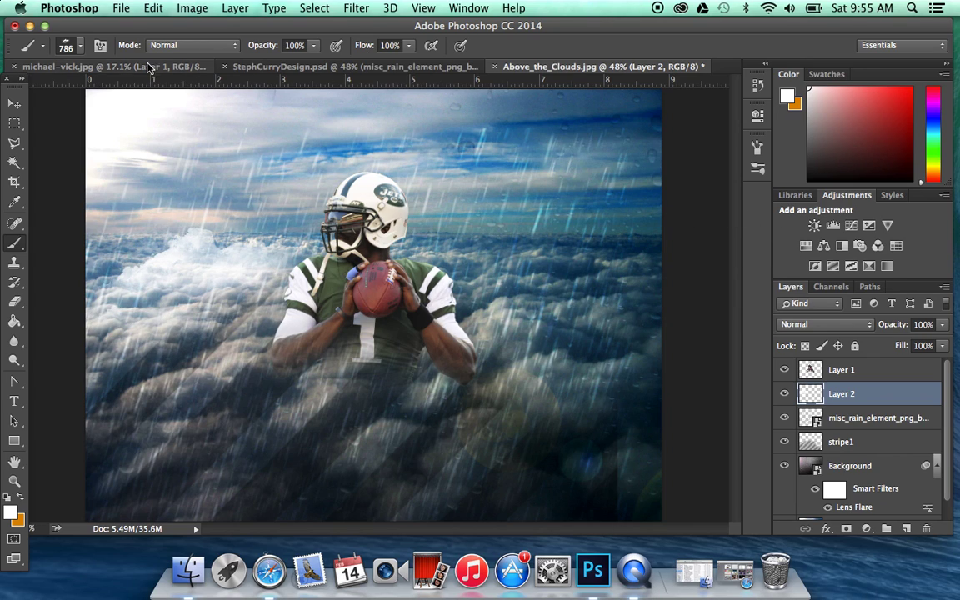
Step: Check the yellow texture Layer 5 in StephCurryDesign.psd, and set the background color to dark green in Above_the_Clouds.jpg
left_click(286, 68)
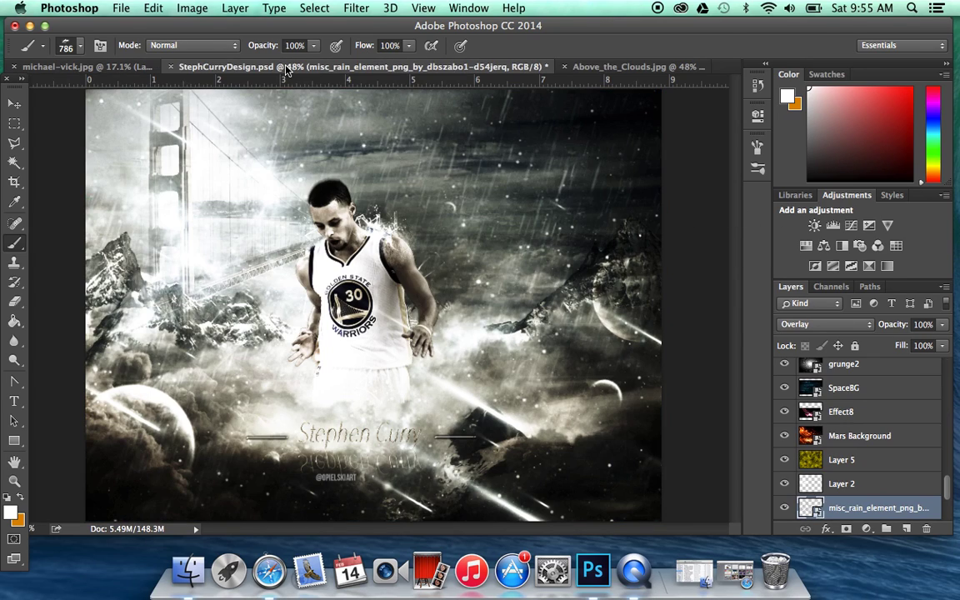
left_click(879, 485)
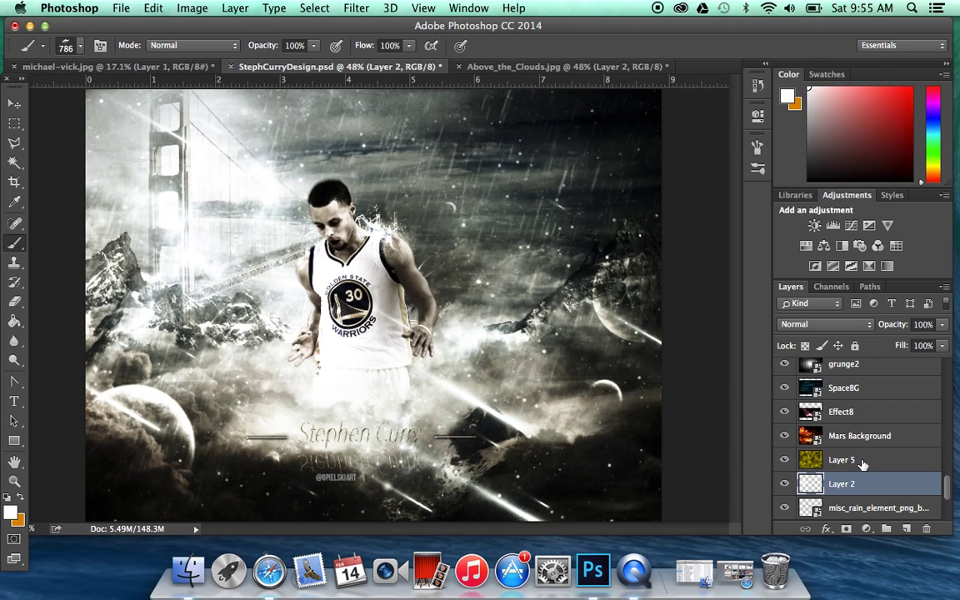
left_click(14, 102)
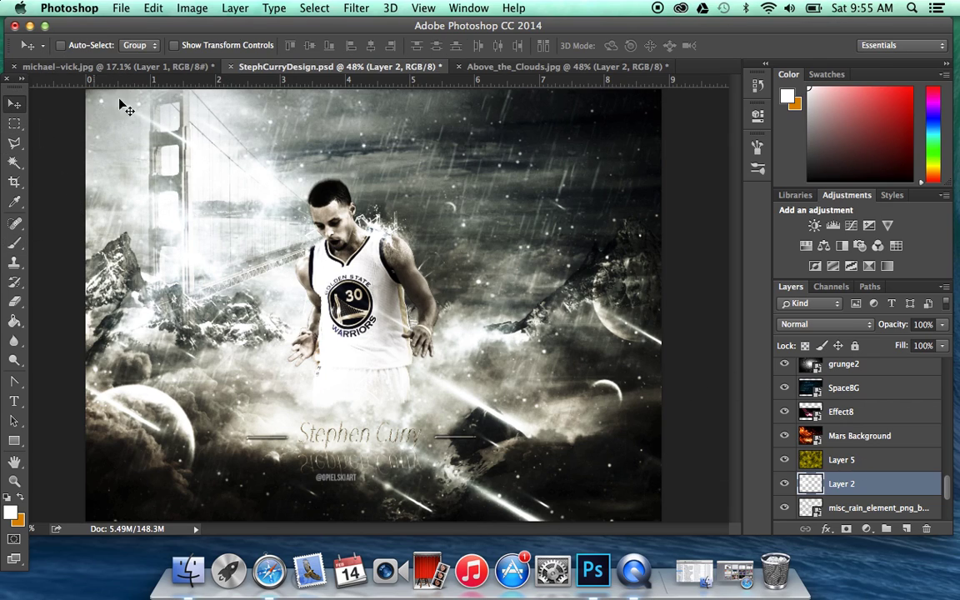
left_click(867, 461)
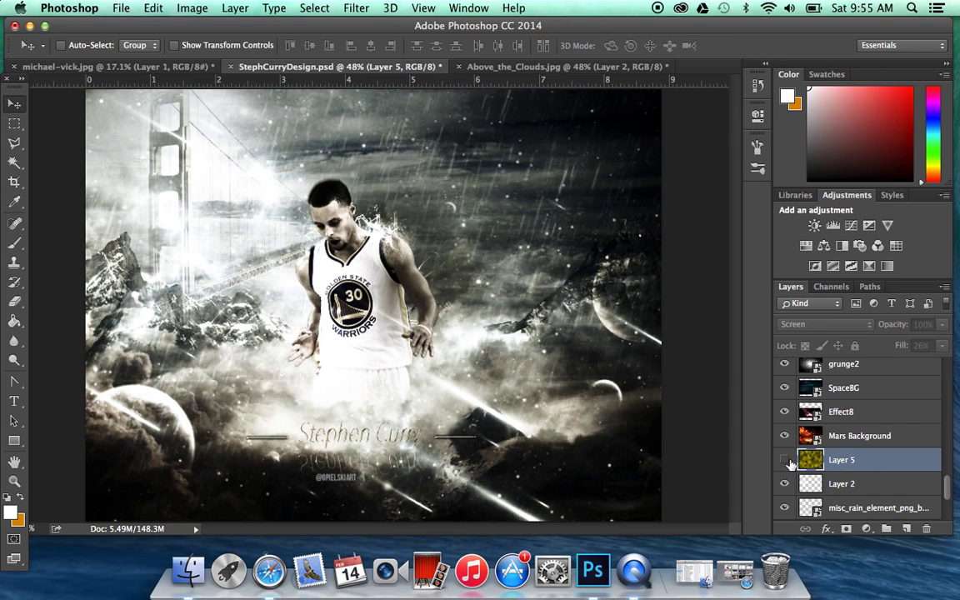
left_click(503, 67)
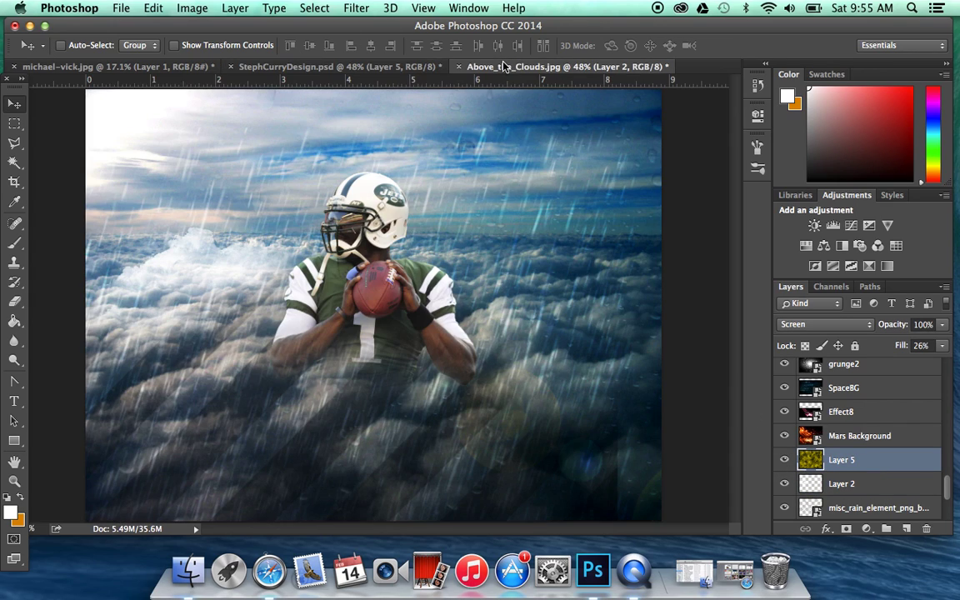
left_click(24, 525)
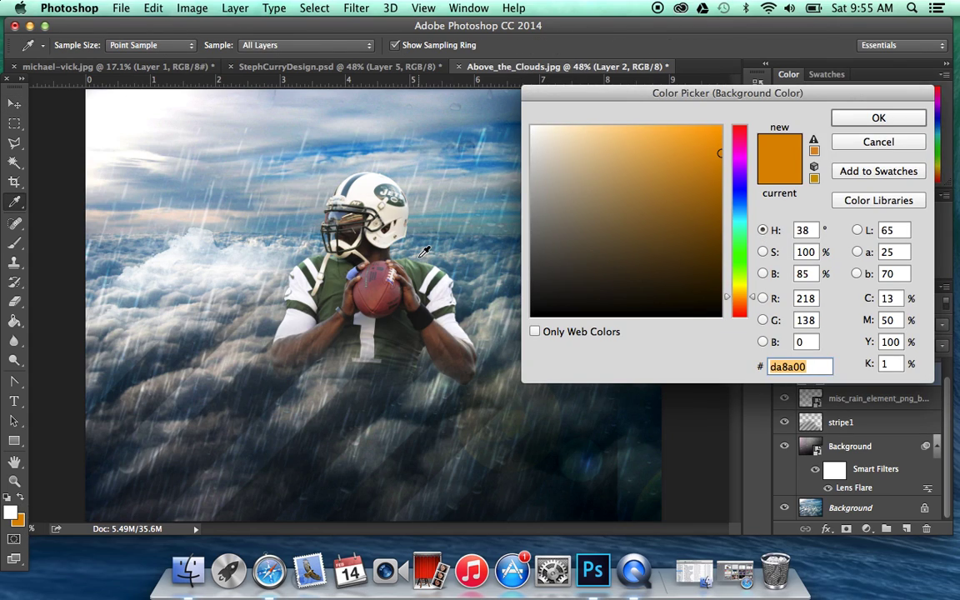
left_click_drag(733, 244, 736, 251)
left_click_drag(667, 225, 746, 258)
left_click(844, 123)
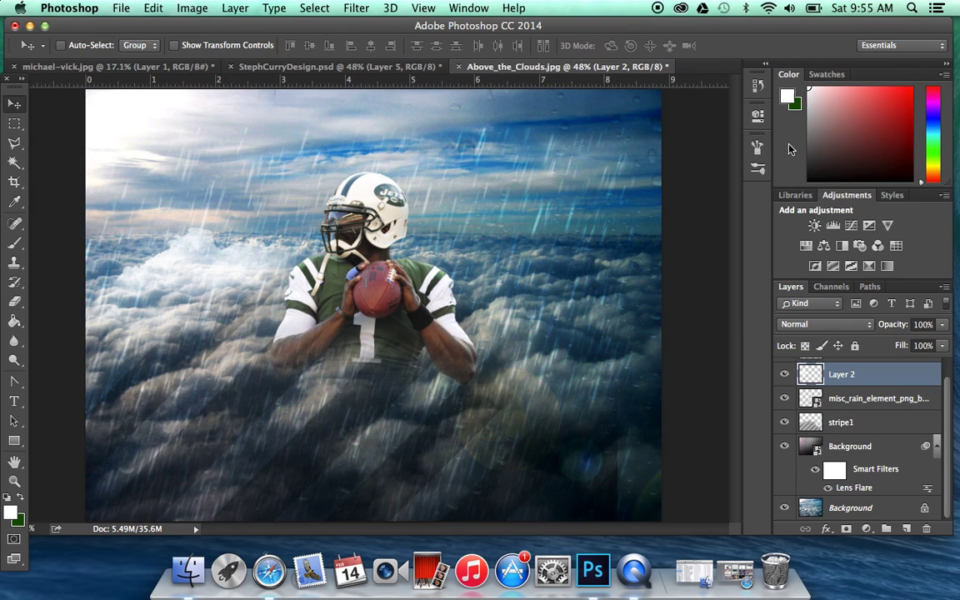
Step: Add a new layer beneath the player and fill it with the Clouds render filter in white and dark green
left_click(356, 7)
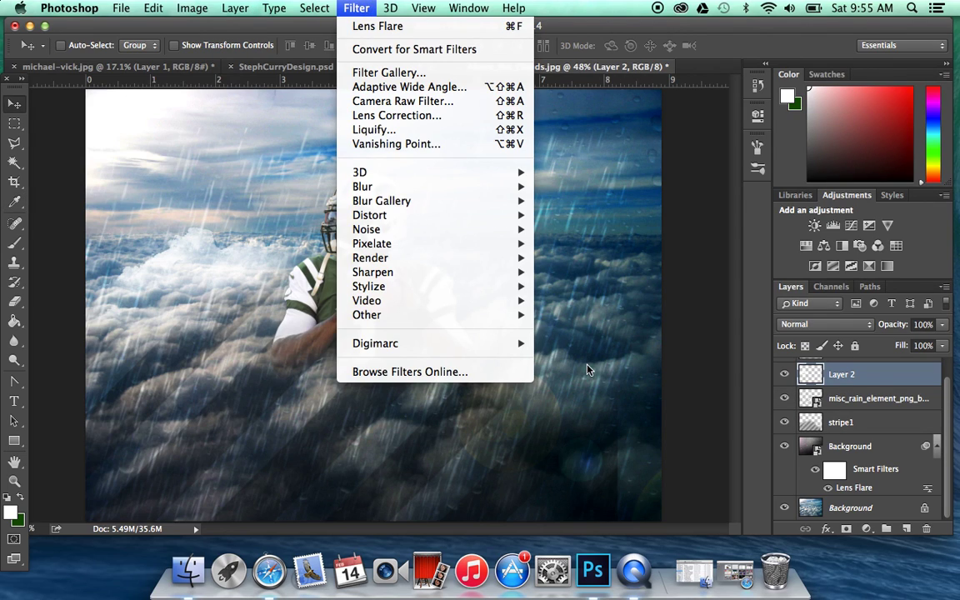
left_click(899, 518)
left_click(905, 529)
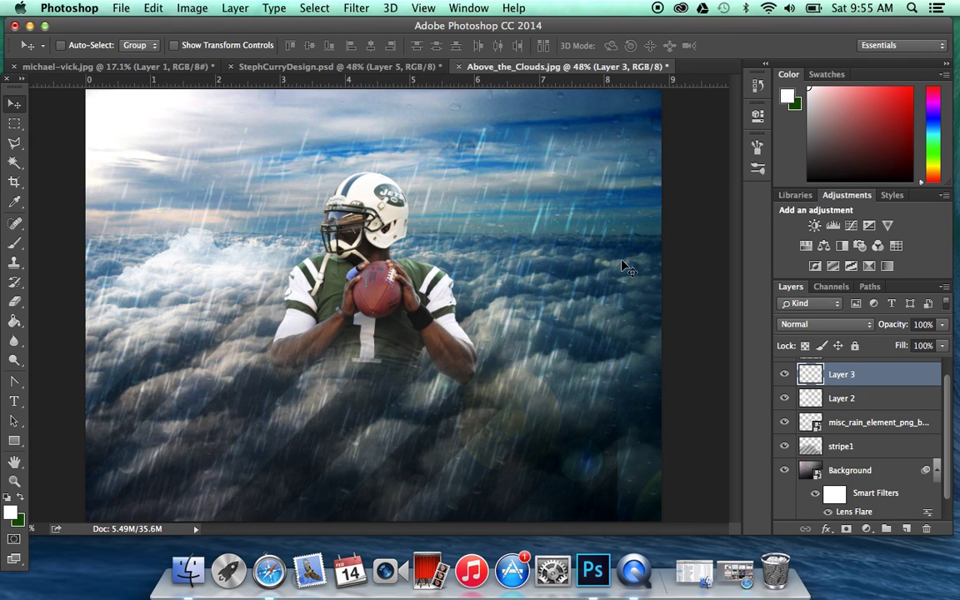
left_click(375, 8)
mouse_move(375, 261)
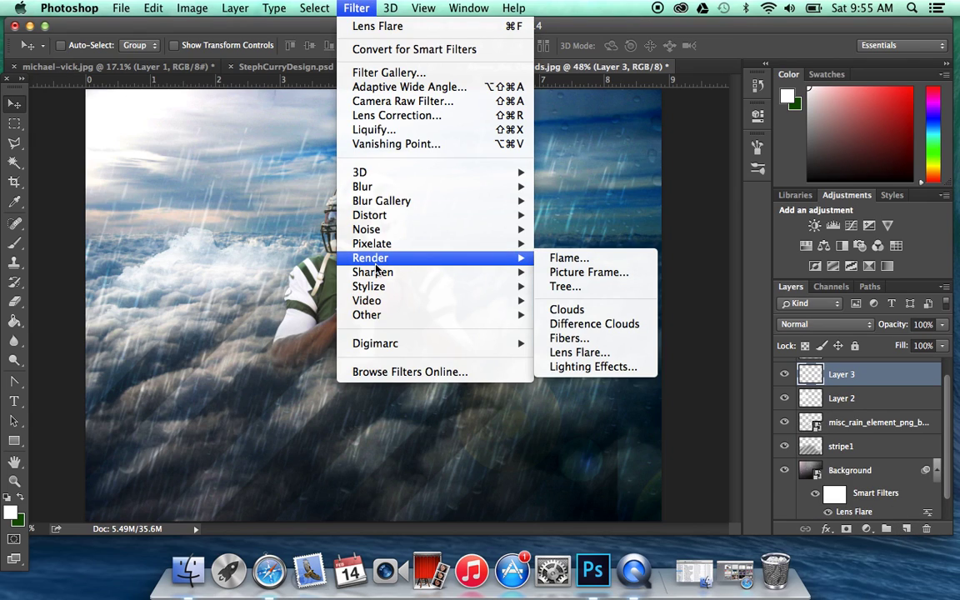
left_click(565, 309)
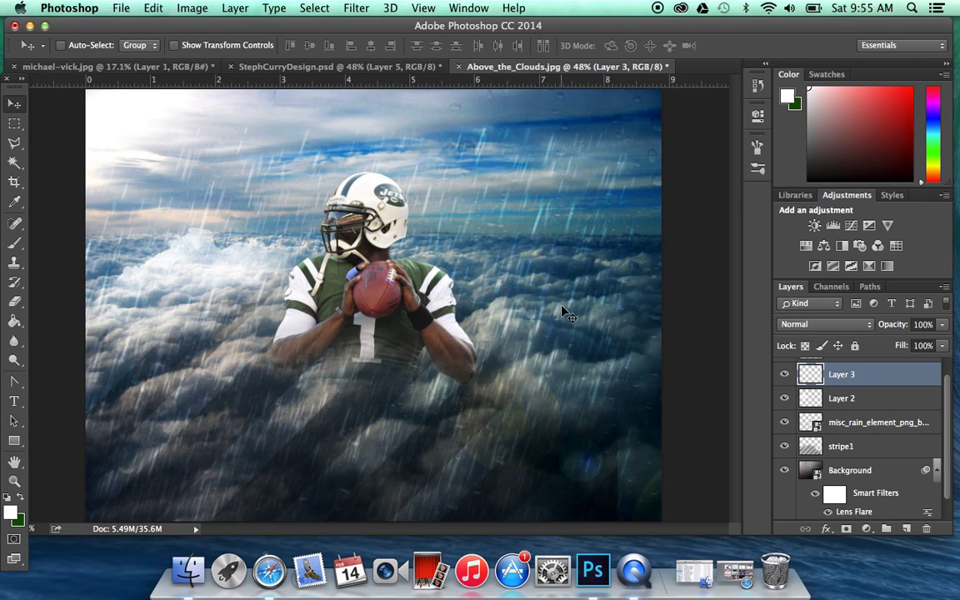
Step: Set the blend mode of the green clouds layer to Screen
left_click(804, 324)
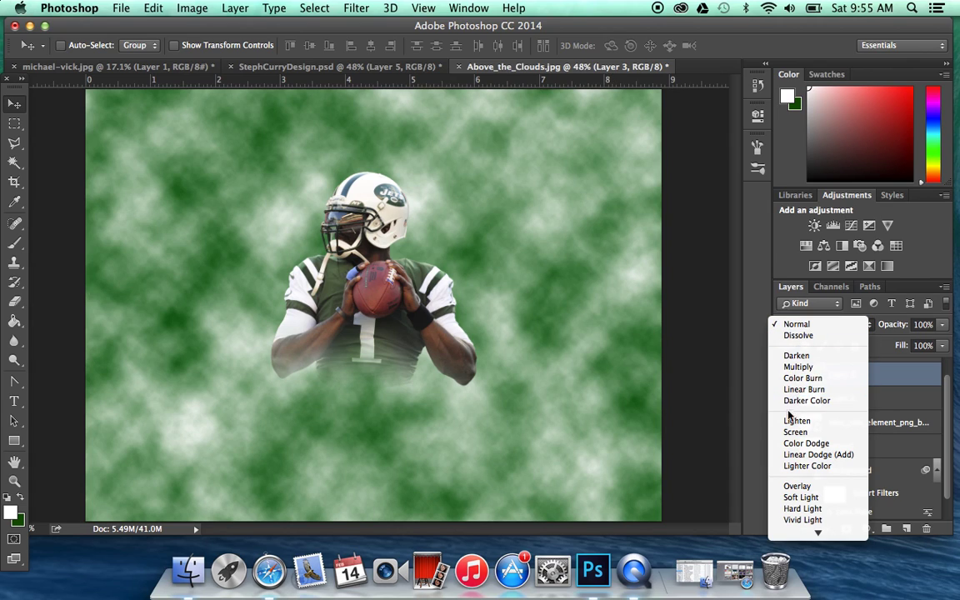
left_click(788, 431)
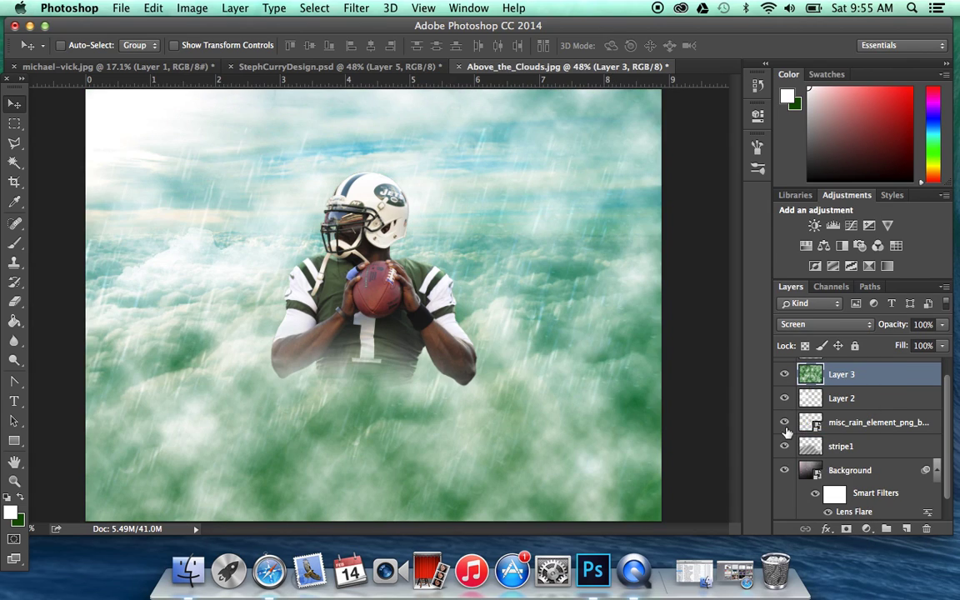
scroll(951, 385, "up", 1)
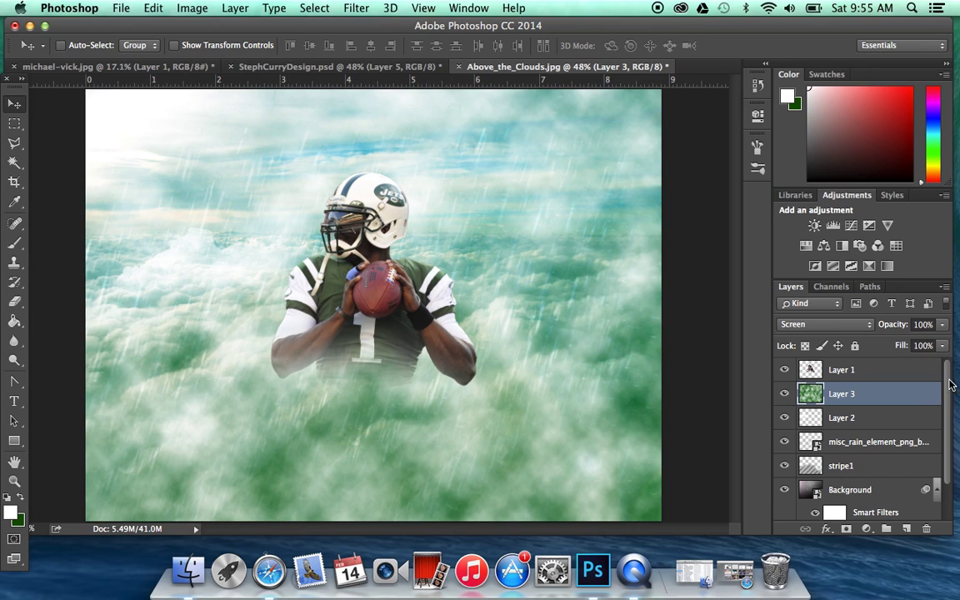
Step: Check the Mars Background layer in StephCurryDesign.psd and open the Mars Background image from the Desktop folder
left_click(333, 67)
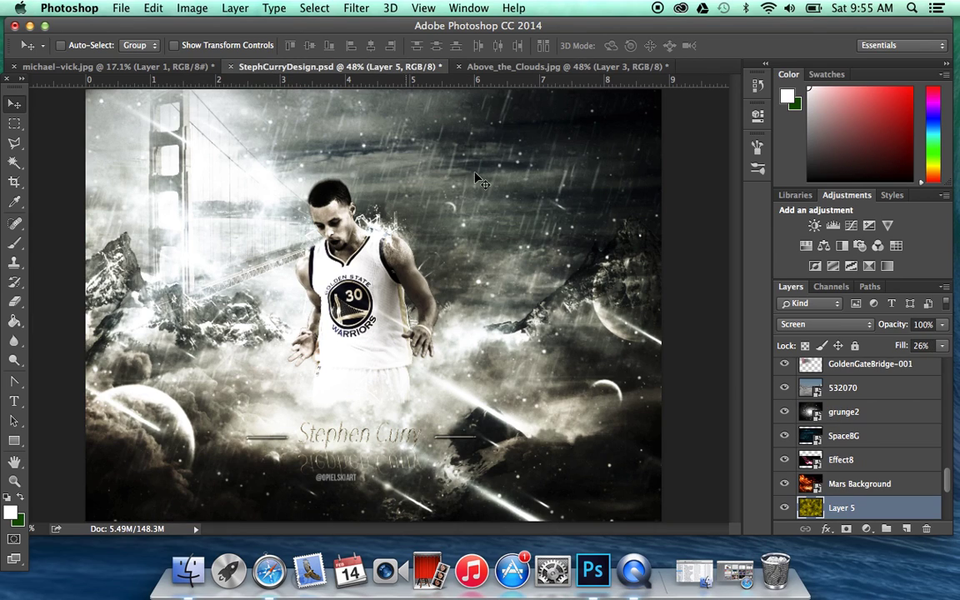
left_click(784, 484)
left_click(536, 70)
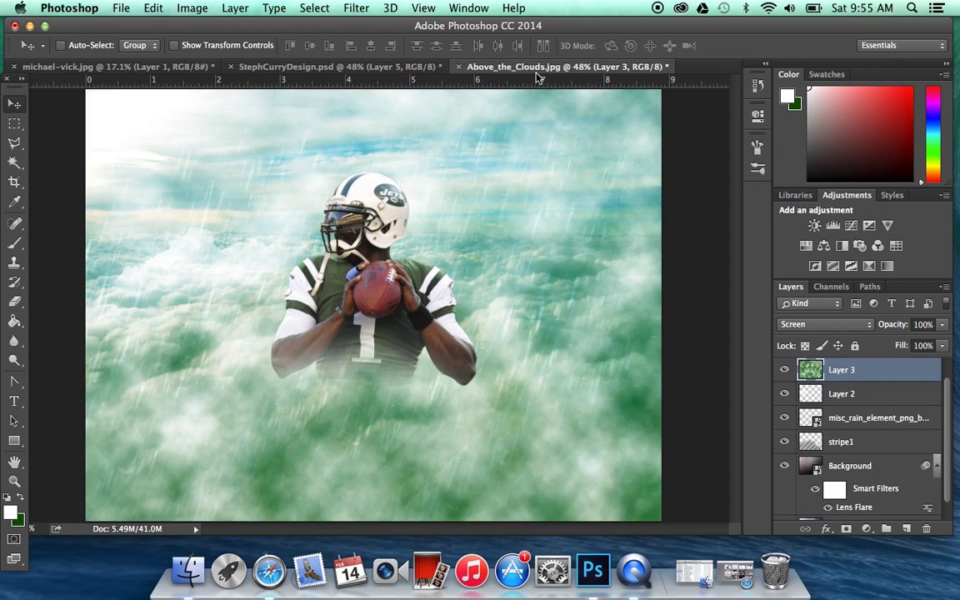
left_click(123, 7)
left_click(133, 36)
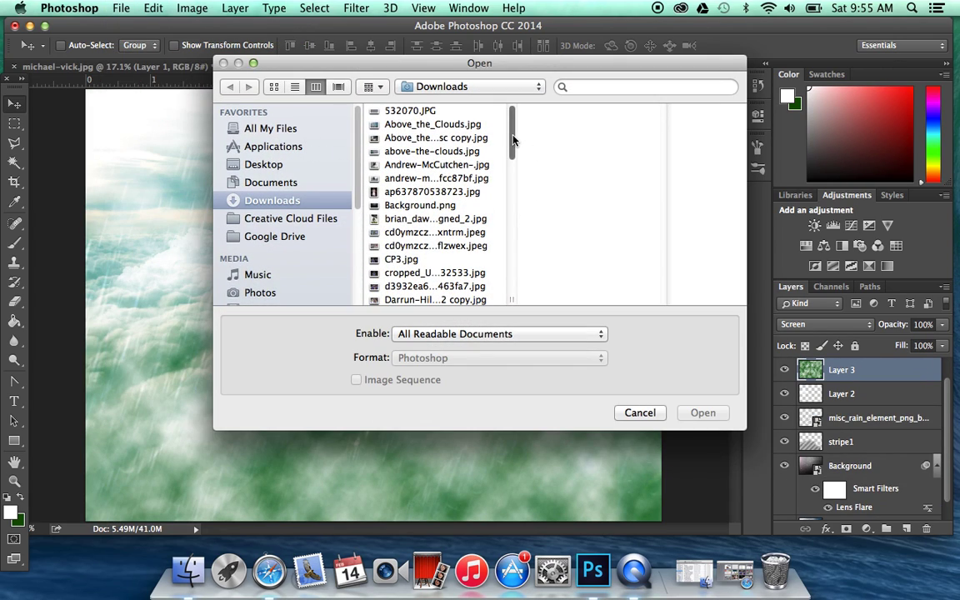
left_click_drag(513, 140, 512, 173)
left_click(265, 164)
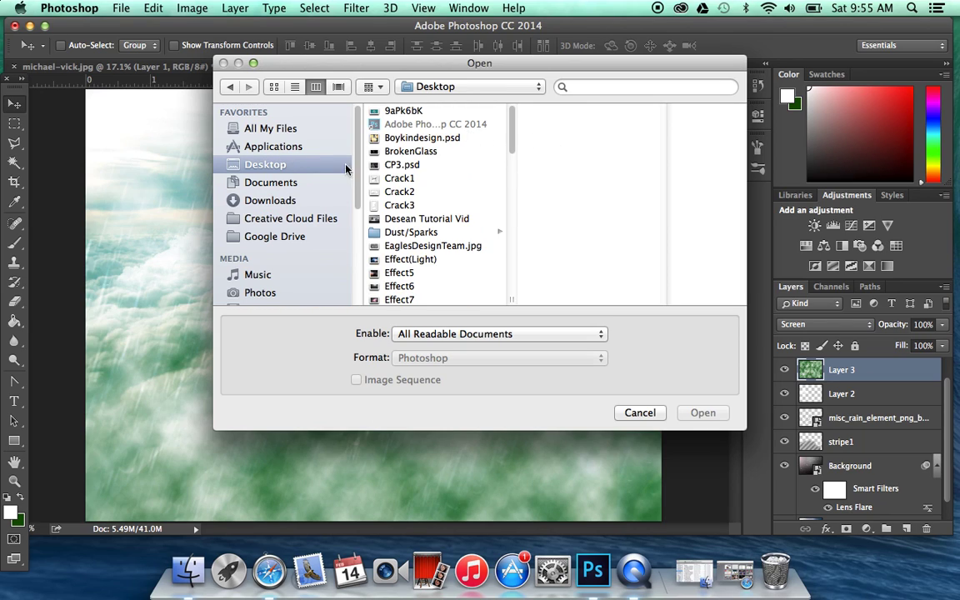
left_click_drag(511, 148, 511, 218)
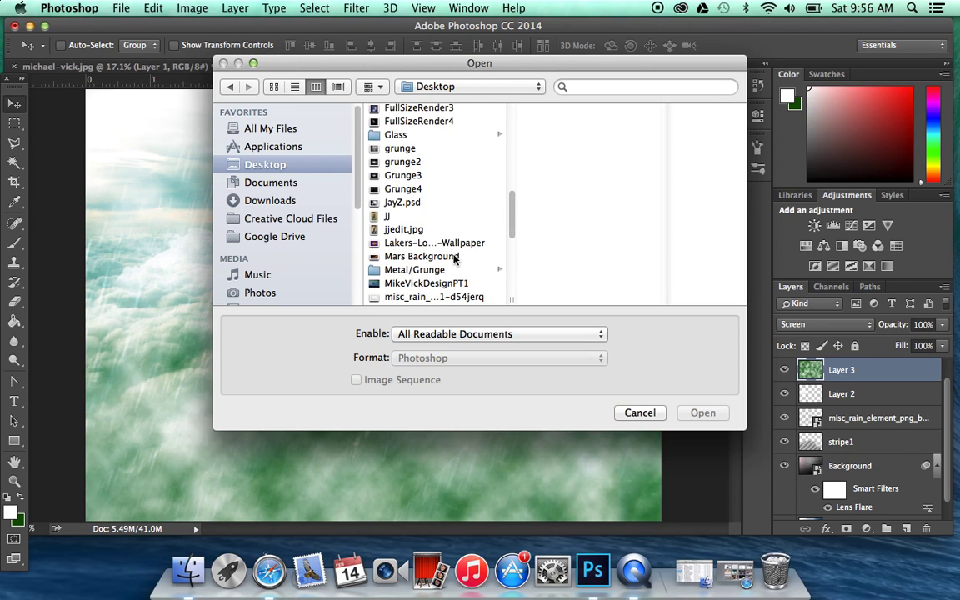
left_click(421, 256)
left_click(718, 420)
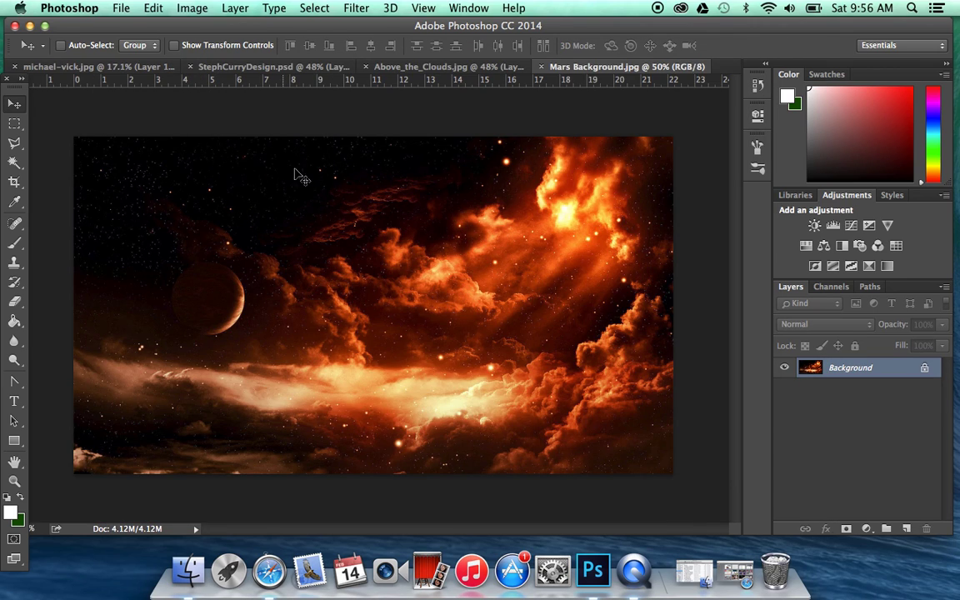
Step: Copy the Mars Background image into Above_the_Clouds.jpg as a layer between the player and the green clouds layer
left_click(316, 198)
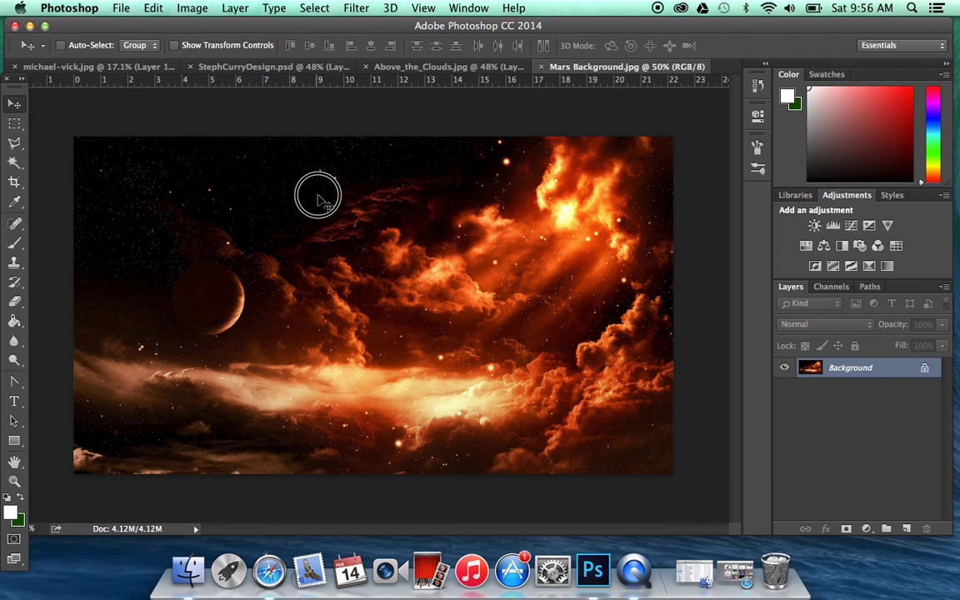
left_click(391, 66)
left_click_drag(385, 110, 285, 196)
Step: Scale the Mars layer up to about 139% and position it to cover the whole canvas
left_click(153, 7)
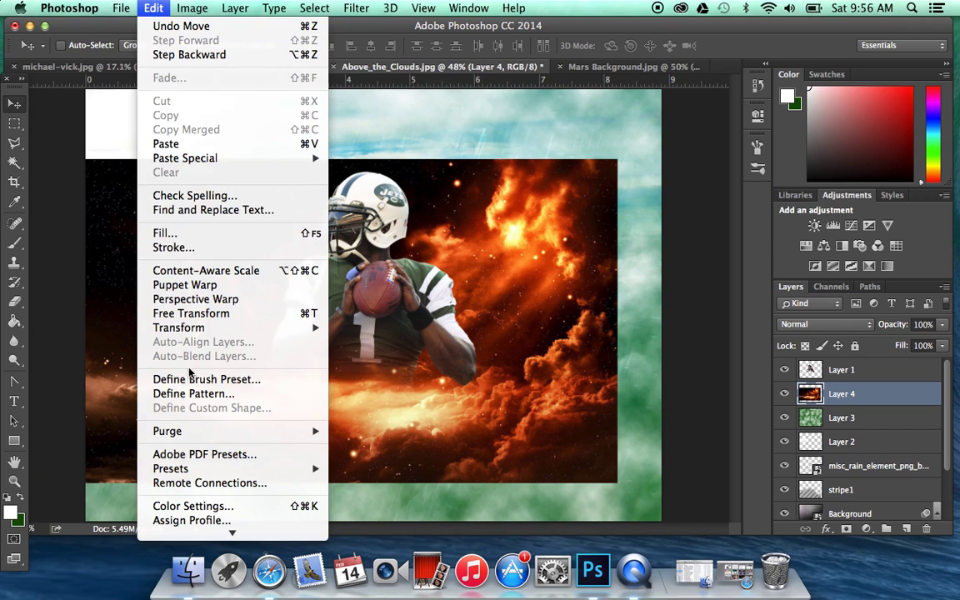
mouse_move(192, 328)
left_click(367, 349)
left_click_drag(618, 161, 776, 69)
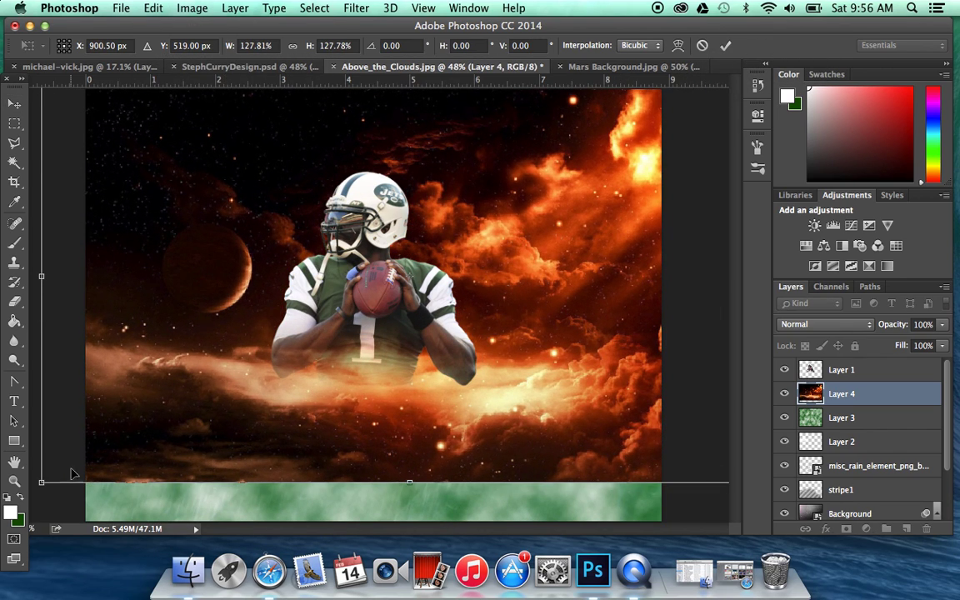
left_click_drag(25, 495, 3, 564)
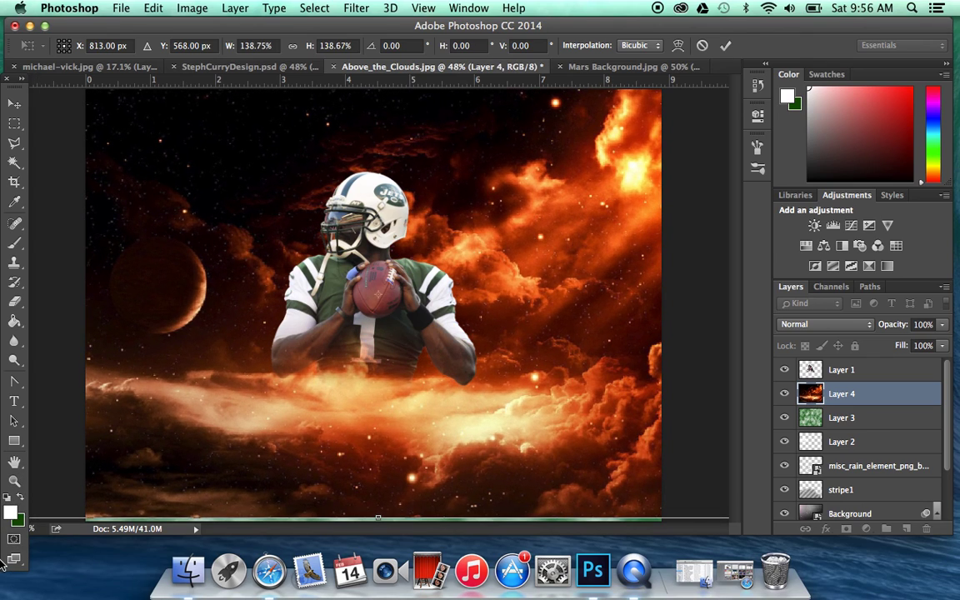
left_click_drag(536, 386, 479, 405)
Step: Flip the Mars layer horizontally, shift it so the planet sits near the canvas's right edge, and apply the transform
right_click(489, 322)
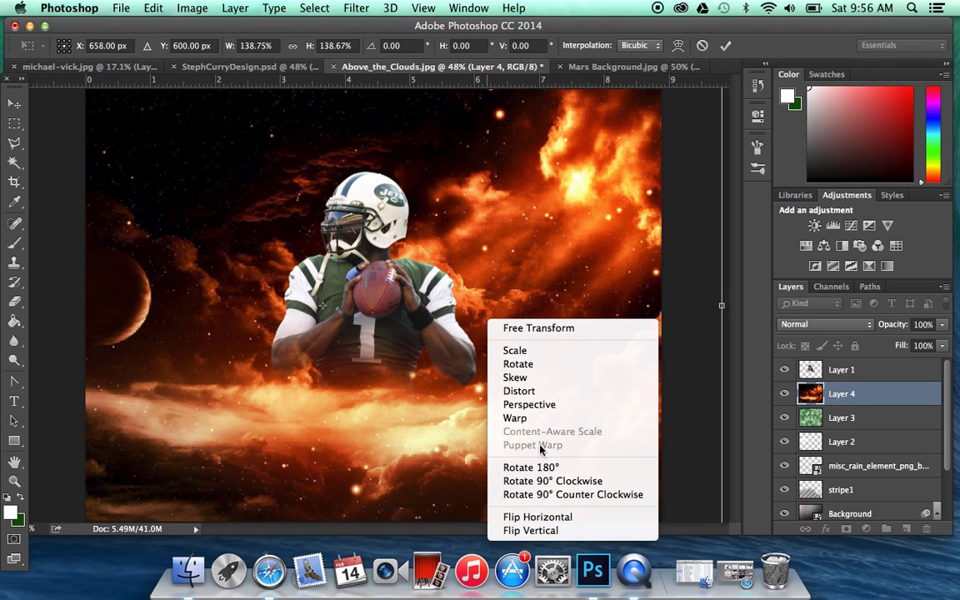
left_click(546, 517)
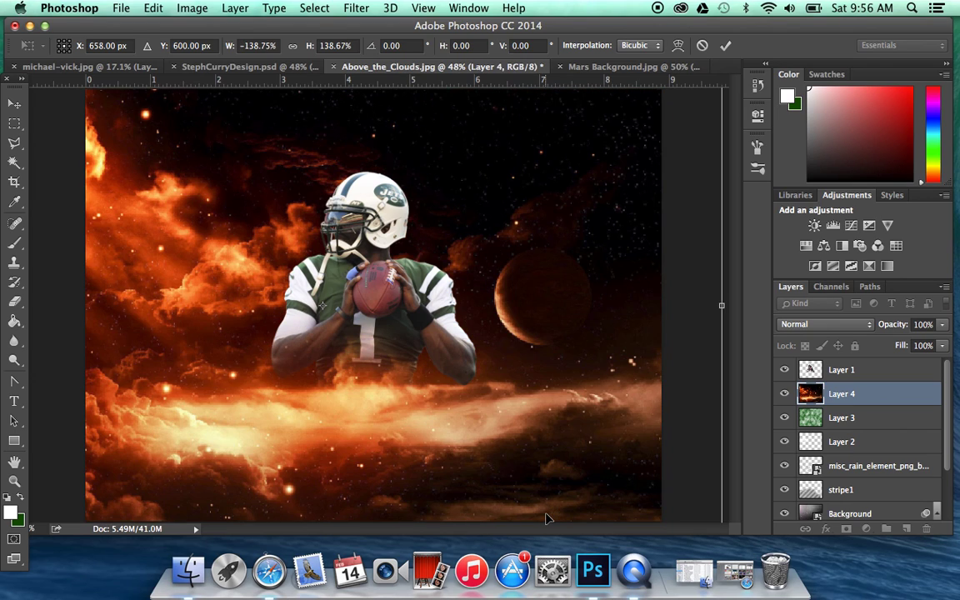
left_click_drag(123, 225, 215, 224)
left_click(14, 103)
left_click(608, 215)
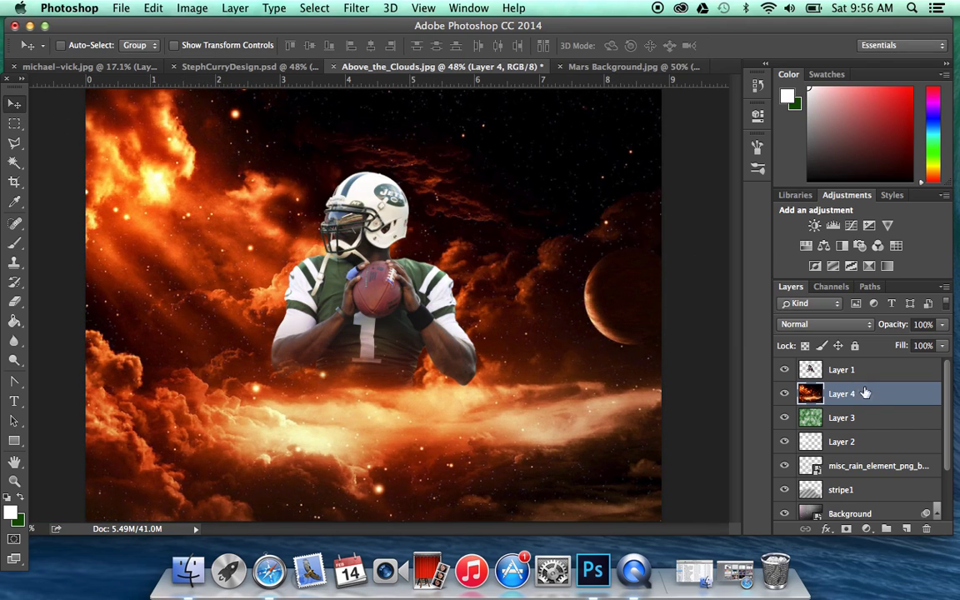
Step: Set the Mars layer's blend mode to Screen, as in StephCurryDesign.psd, and close Mars Background.jpg
left_click(283, 67)
left_click(872, 484)
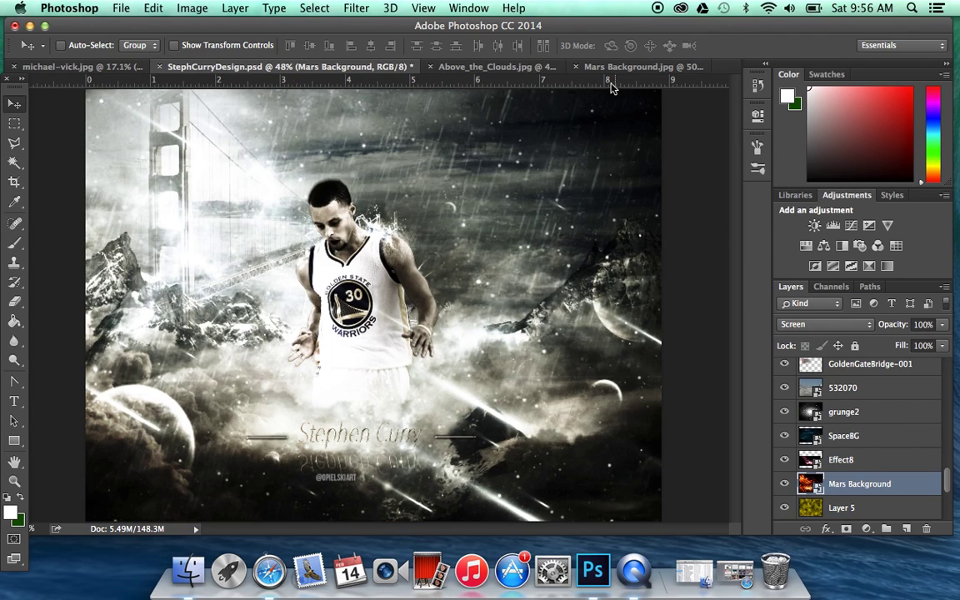
left_click(491, 66)
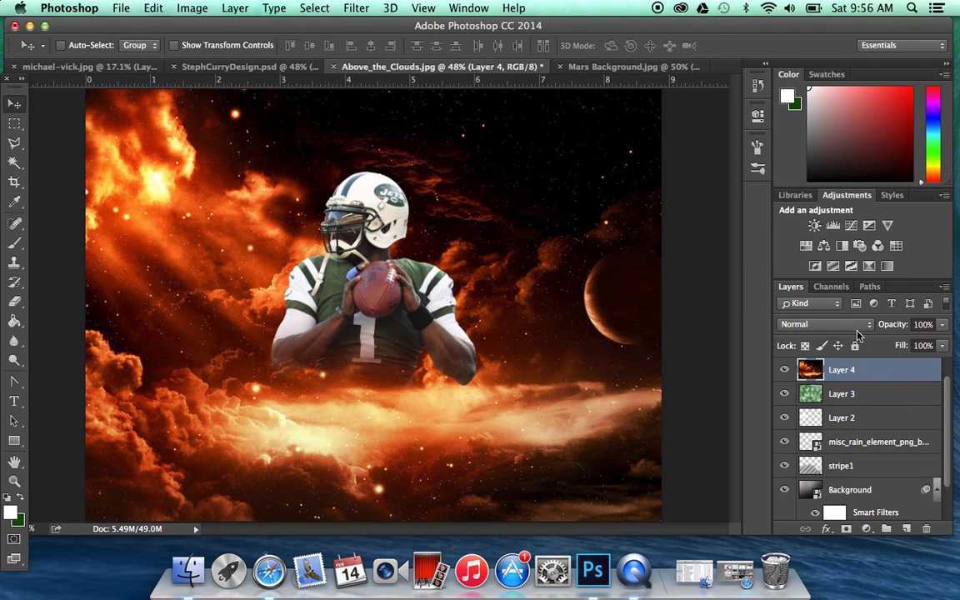
left_click(857, 327)
left_click(816, 432)
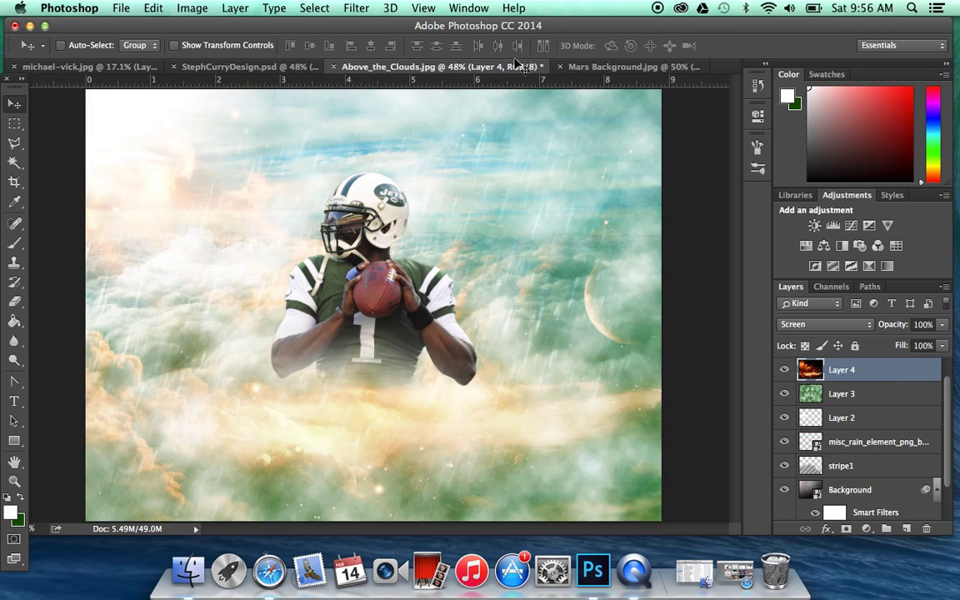
left_click(559, 67)
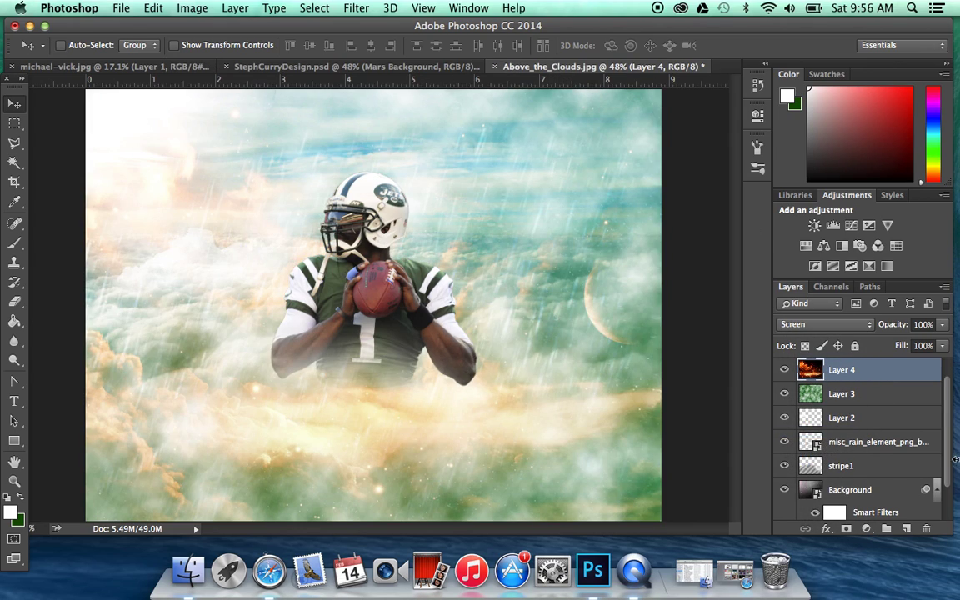
Step: Examine what the Effect8 layer contributes to StephCurryDesign.psd by switching its visibility off and on
scroll(941, 400, "up", 1)
left_click(288, 67)
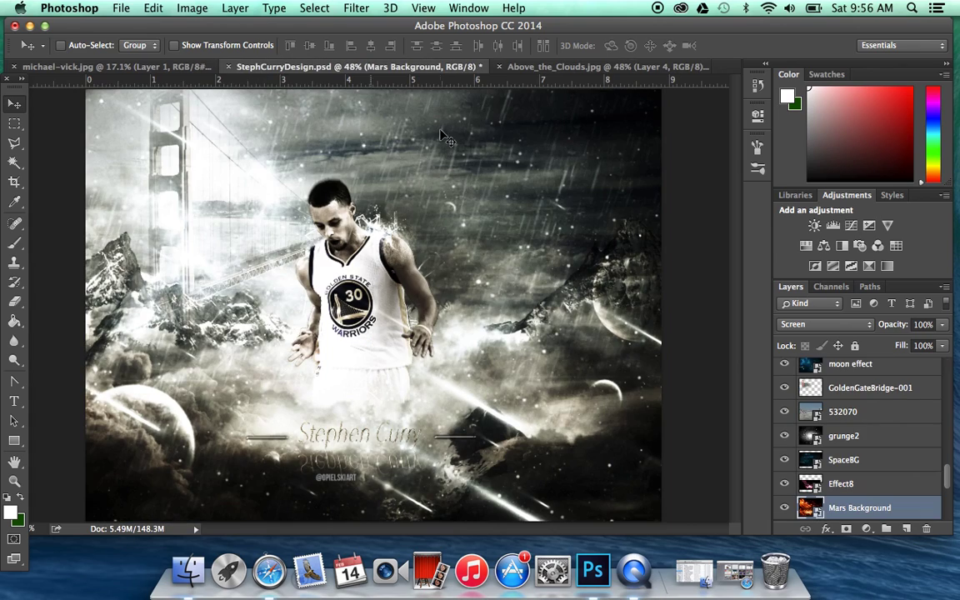
left_click(854, 490)
left_click(783, 485)
left_click(783, 484)
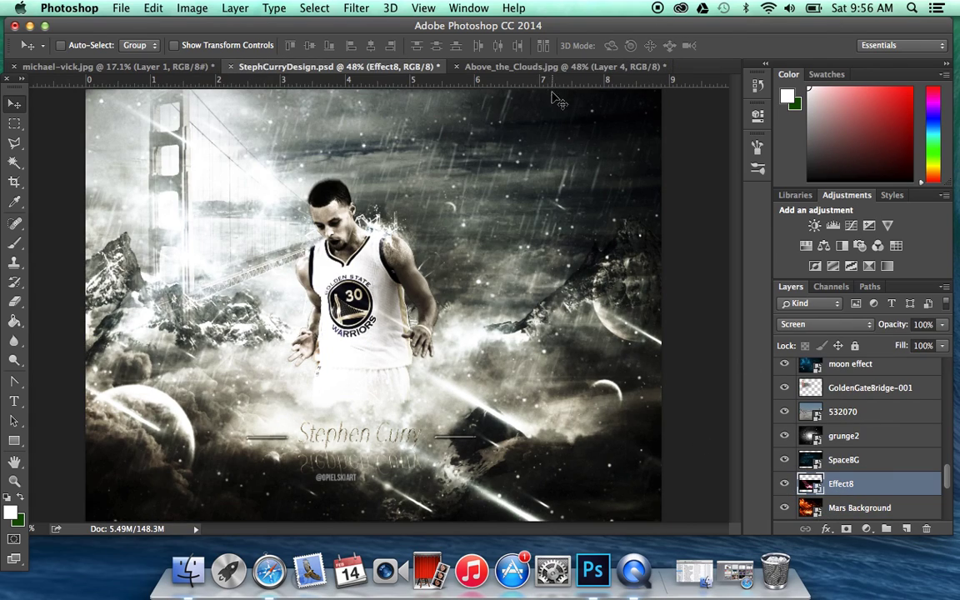
left_click(542, 66)
Step: Open the PNG version of the Effect8 image from the Desktop folder
left_click(121, 7)
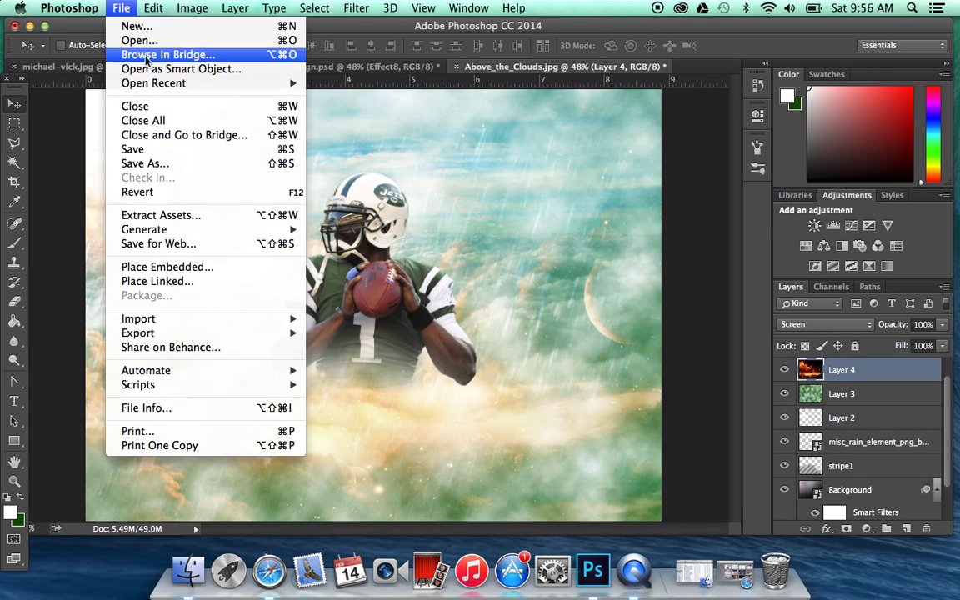
left_click(149, 46)
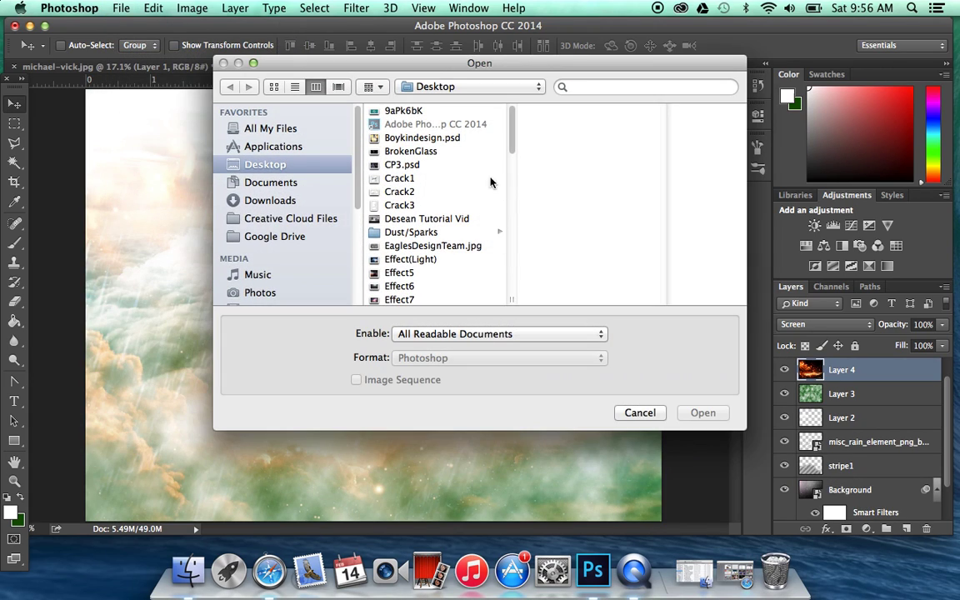
mouse_move(512, 135)
left_mouse_down()
mouse_move(504, 254)
mouse_move(526, 147)
left_mouse_up()
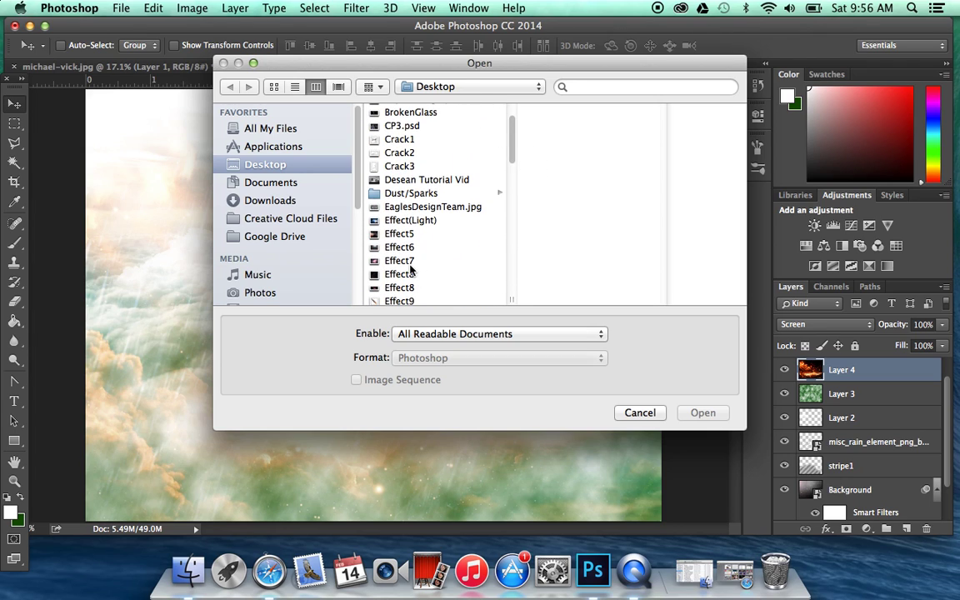
left_click(410, 275)
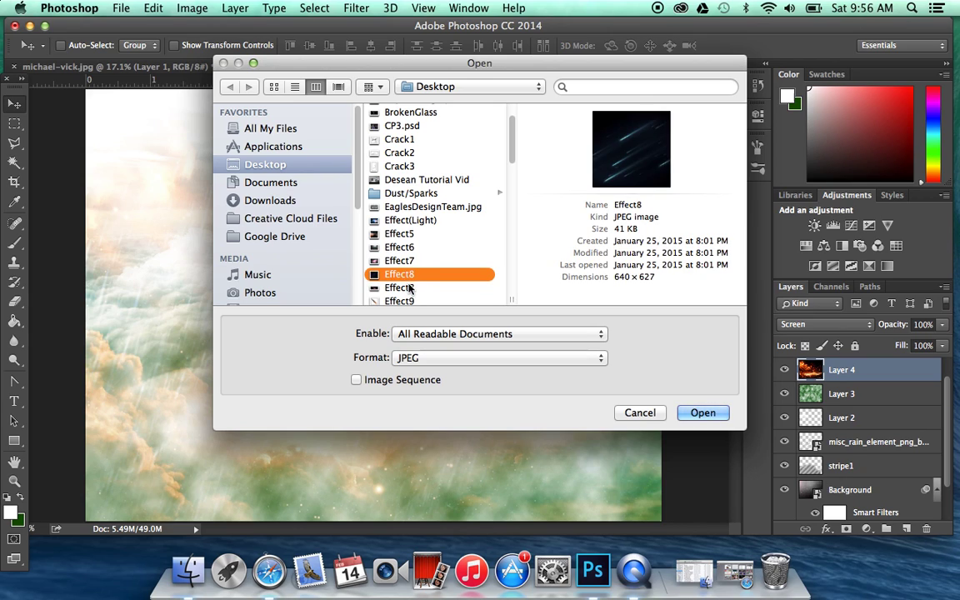
key("Down")
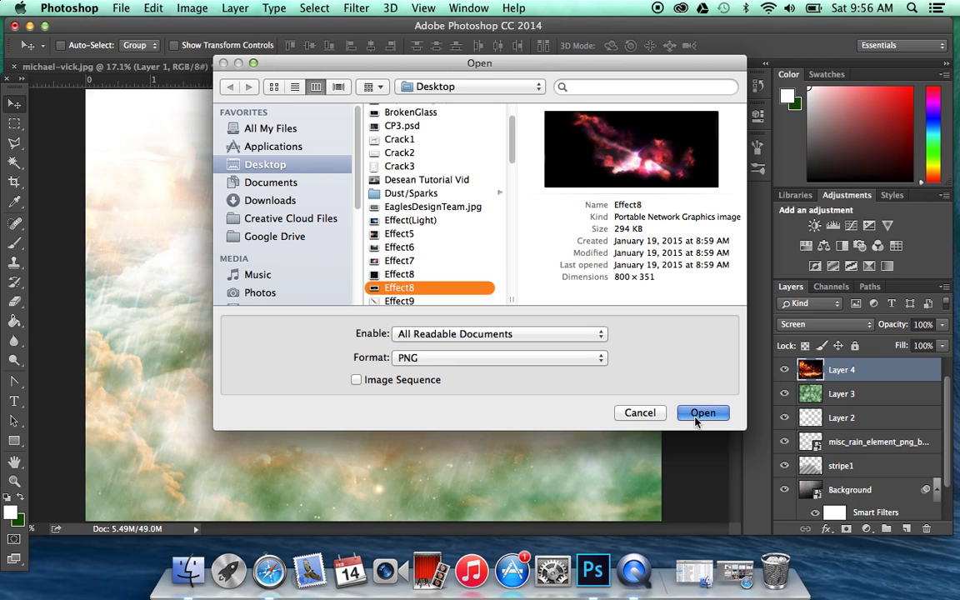
left_click(697, 413)
Step: Copy the Effect8 image into Above_the_Clouds.jpg behind the player's waist, set its blend mode to Screen, and close Effect8.png
mouse_move(396, 200)
left_mouse_down()
mouse_move(437, 64)
mouse_move(425, 125)
mouse_move(387, 205)
left_mouse_up()
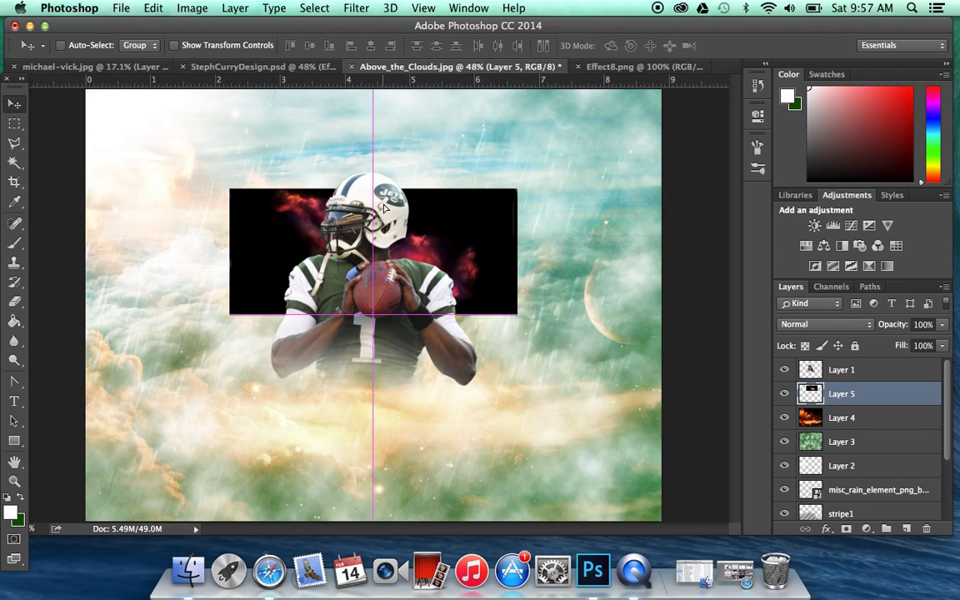
left_click_drag(325, 200, 358, 366)
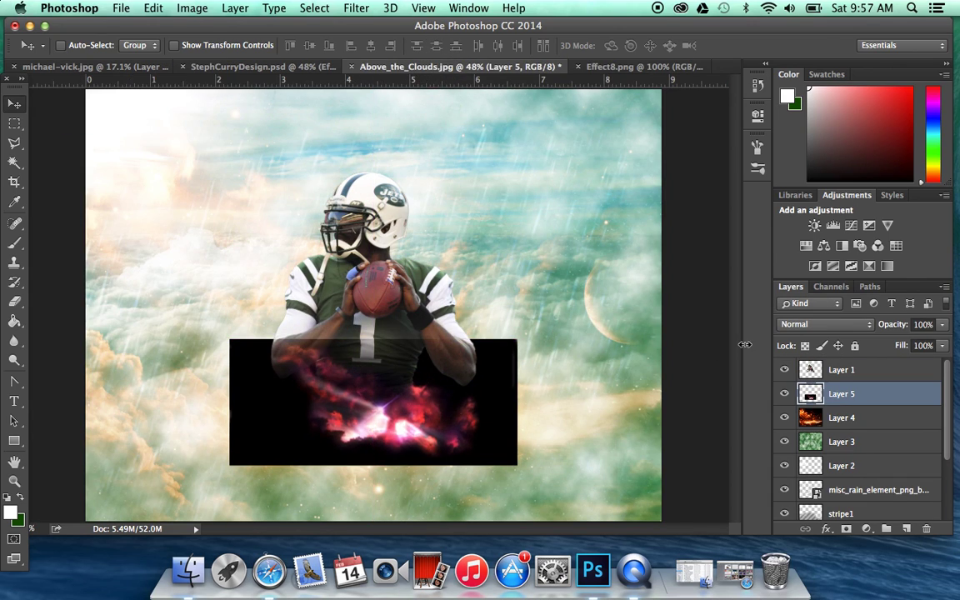
left_click(792, 326)
left_click(802, 435)
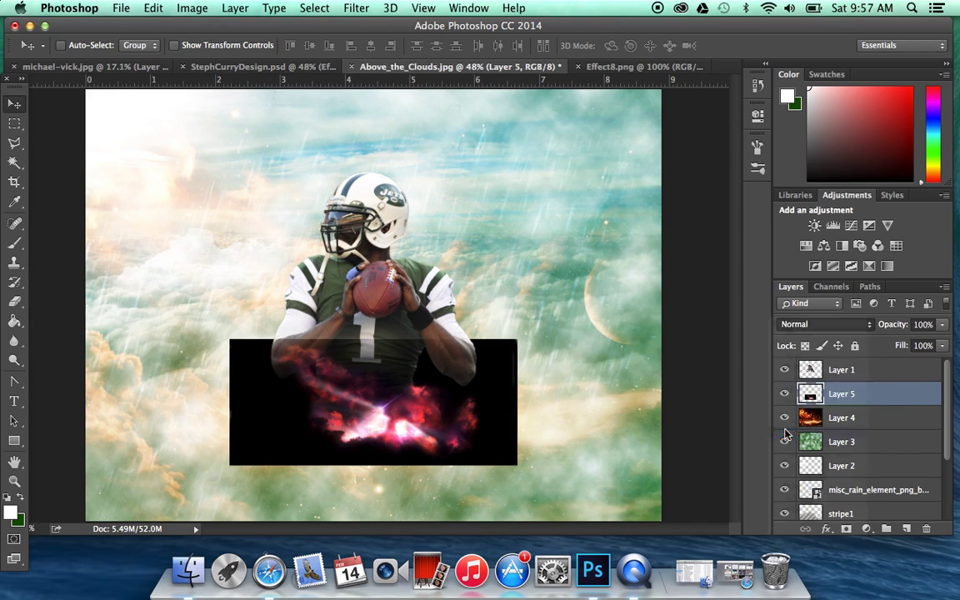
left_click_drag(411, 404, 403, 387)
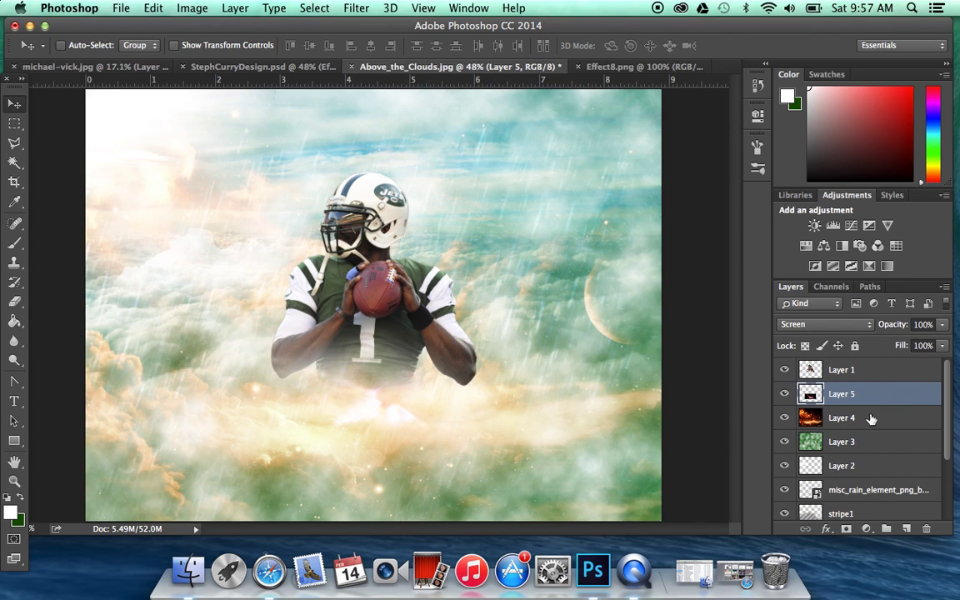
key("ctrl+Tab")
left_click(519, 63)
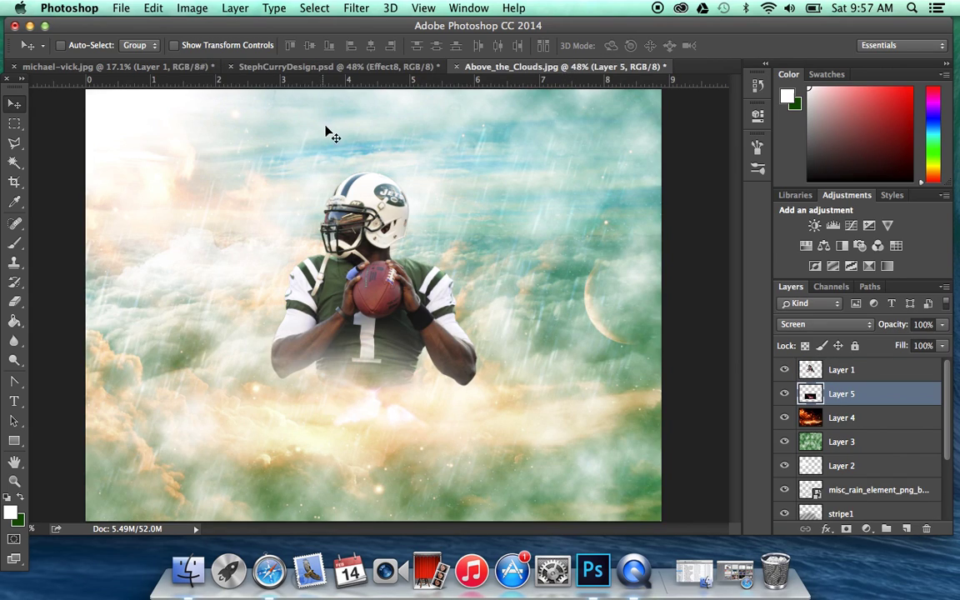
Step: Copy the SpaceBG layer from StephCurryDesign.psd into Above_the_Clouds.jpg above the Effect8 layer
left_click(371, 70)
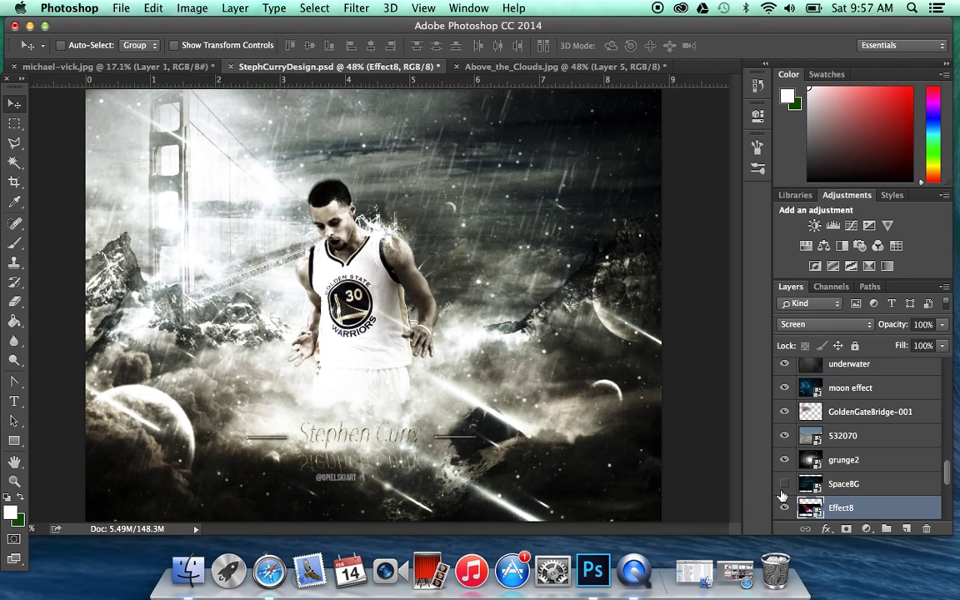
left_click(824, 485)
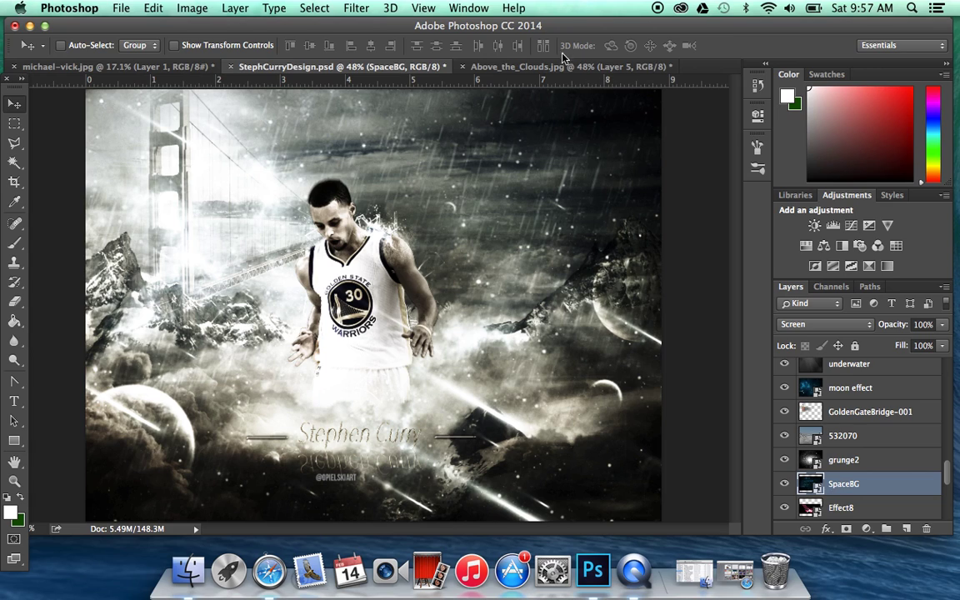
left_click_drag(400, 200, 456, 255)
Step: Preview the SpaceBG layer in Normal blend mode and return it to Screen
left_click(788, 324)
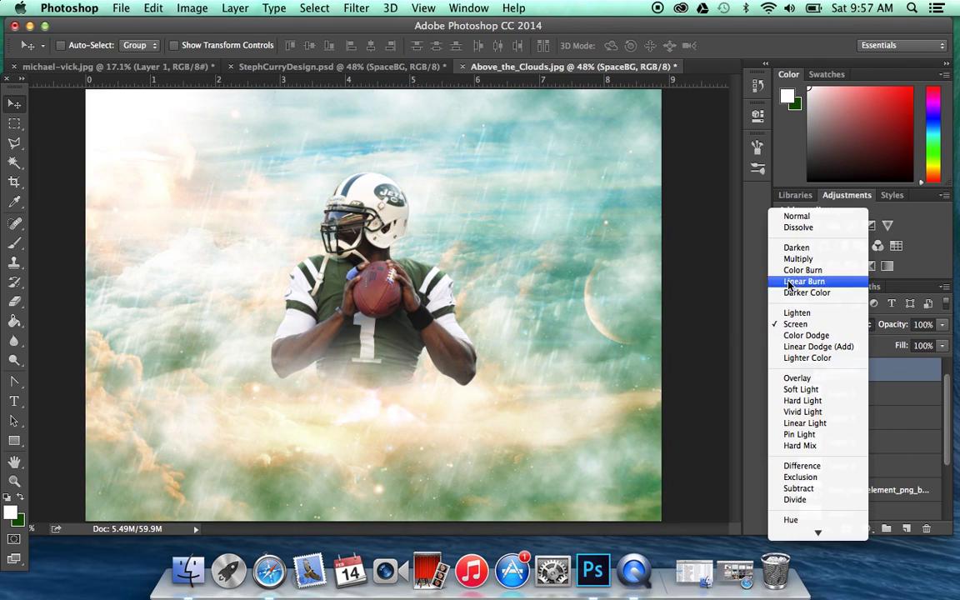
left_click(797, 216)
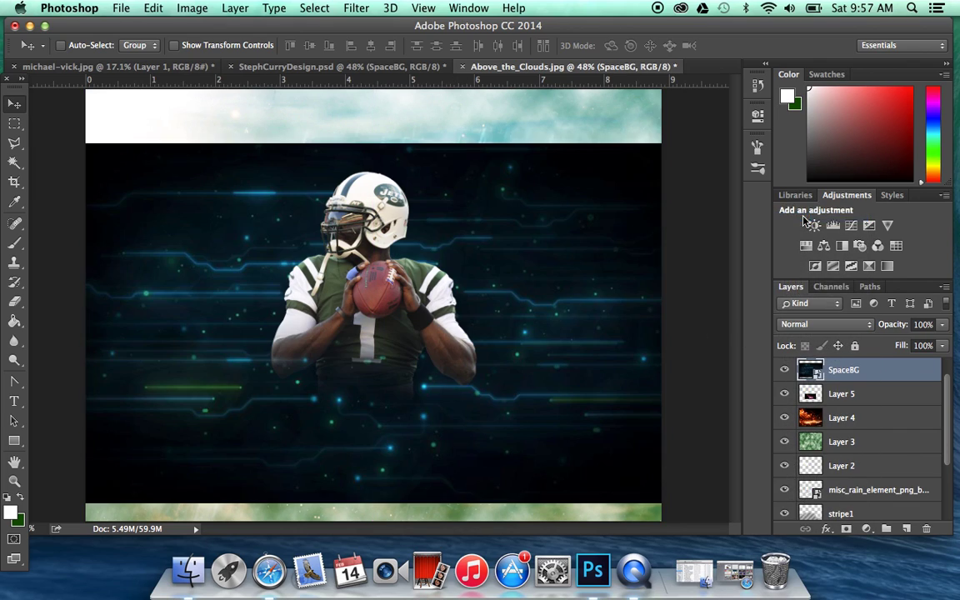
left_click(795, 324)
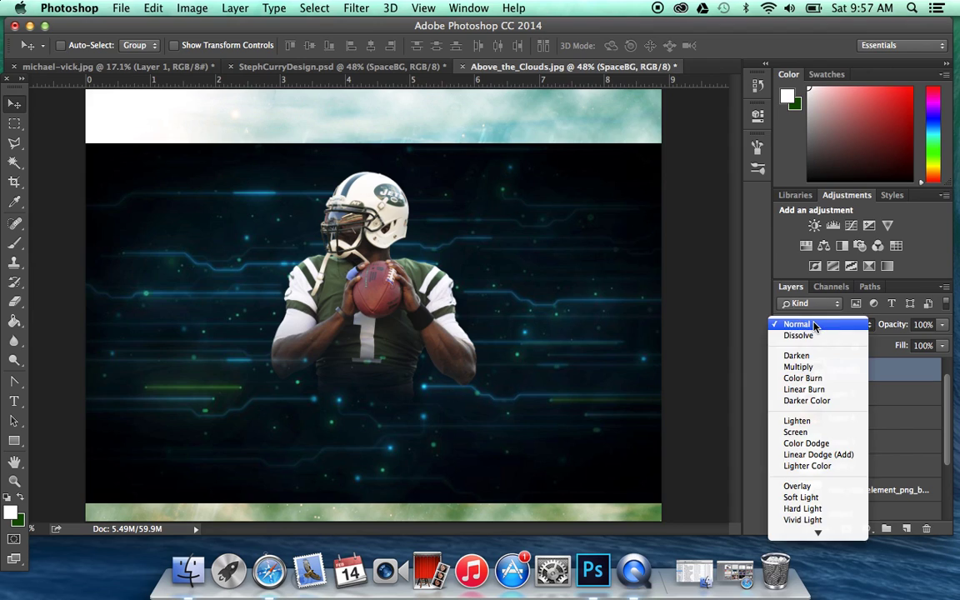
left_click(801, 432)
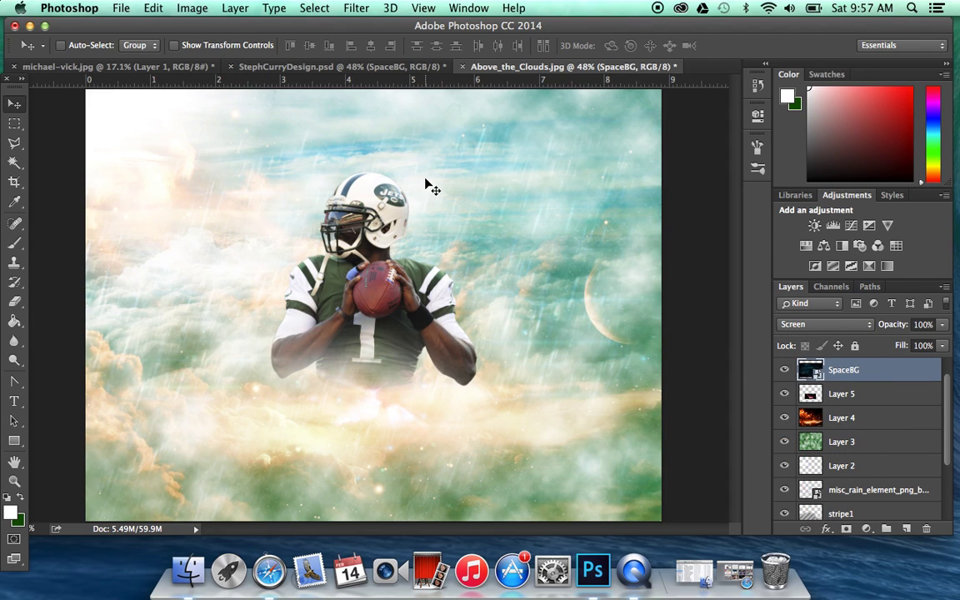
Step: Check the grunge2 layer's effect in StephCurryDesign.psd and copy it into Above_the_Clouds.jpg above the SpaceBG layer
left_click(341, 65)
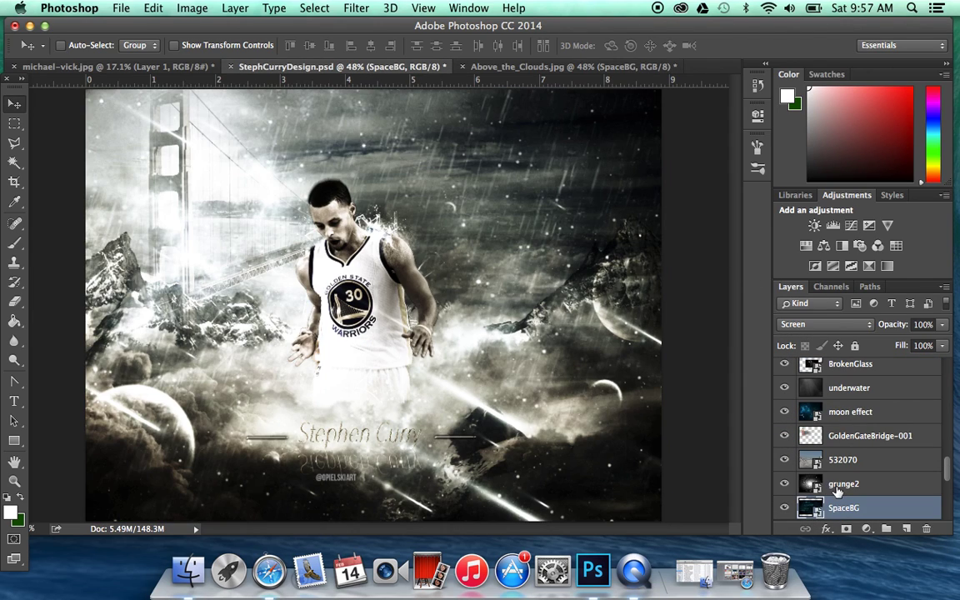
left_click(805, 489)
left_click(784, 483)
left_click(784, 483)
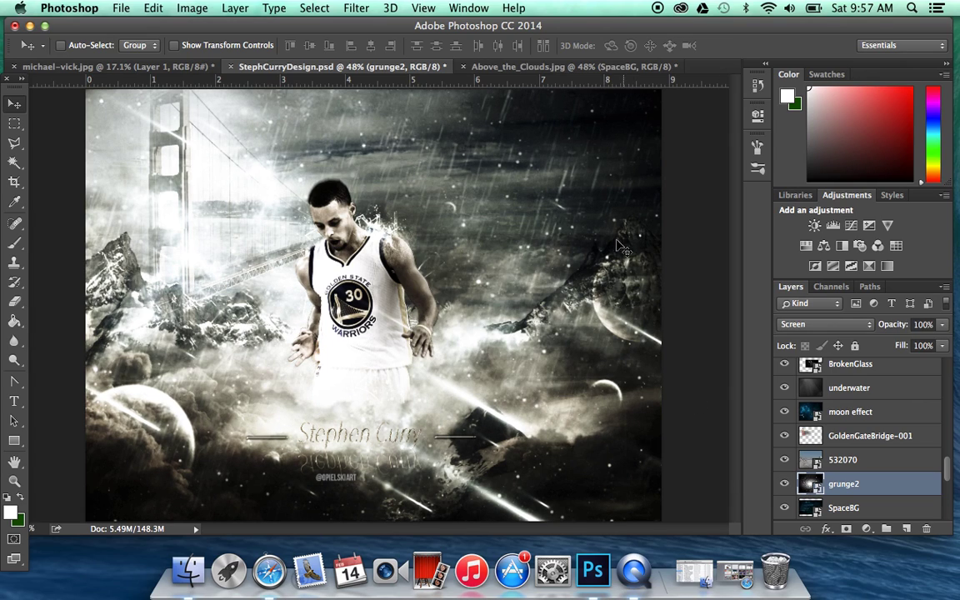
left_click(567, 63)
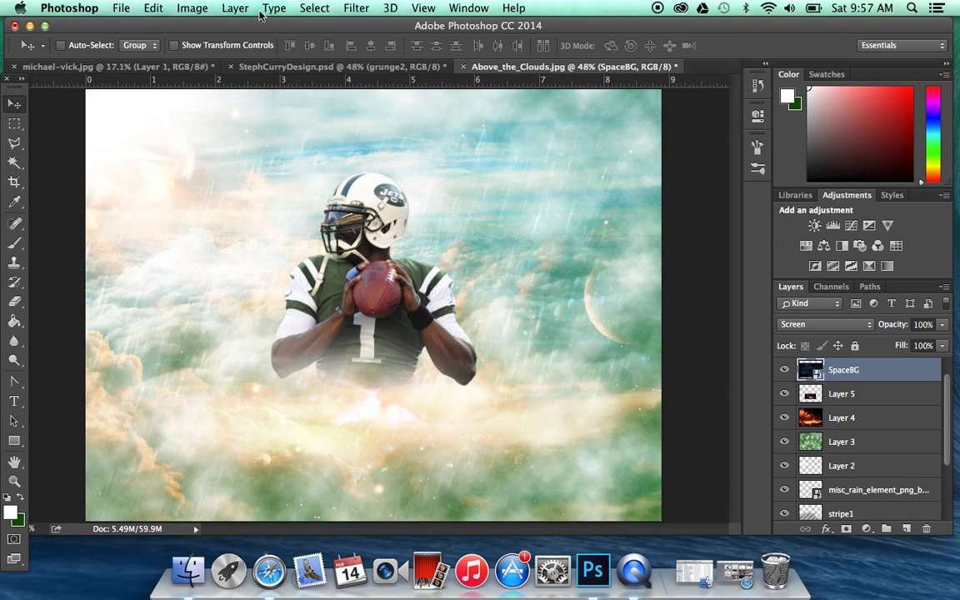
left_click(284, 65)
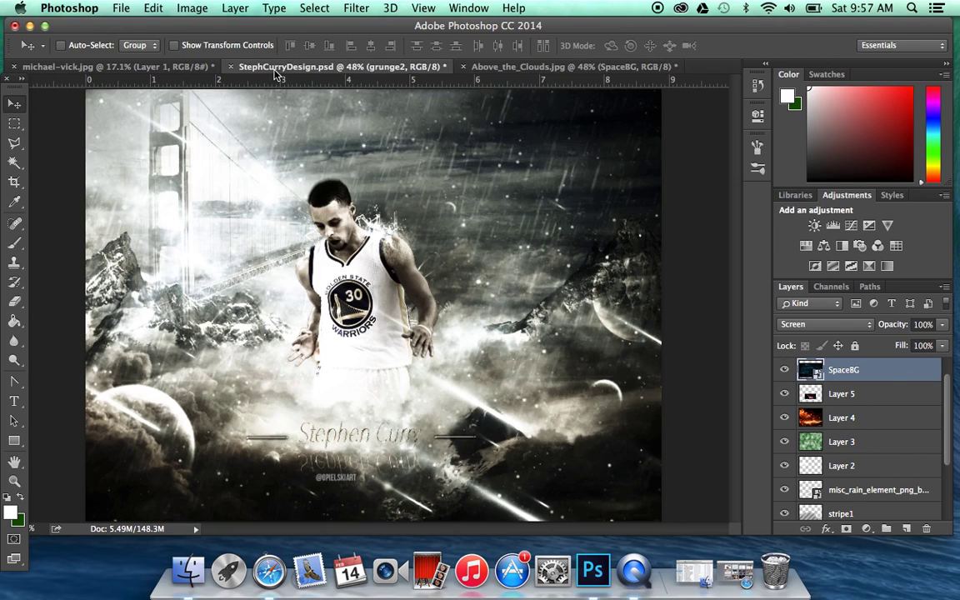
left_click_drag(562, 161, 530, 328)
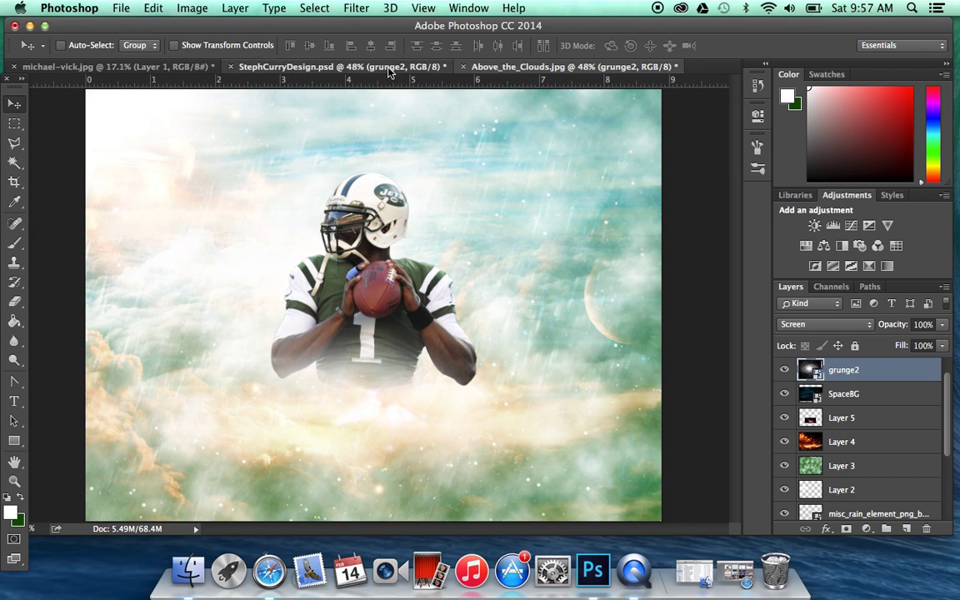
Step: Check the 532070 mountain layer's effect in StephCurryDesign.psd and copy it into Above_the_Clouds.jpg above the grunge2 layer
left_click(348, 67)
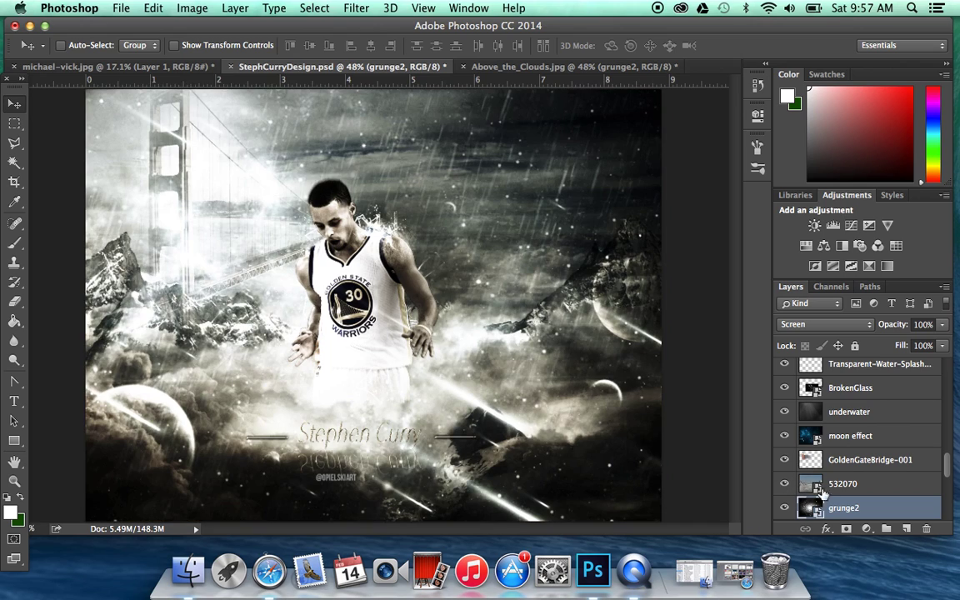
left_click(784, 484)
left_click(784, 483)
left_click(837, 483)
left_click_drag(476, 250, 468, 310)
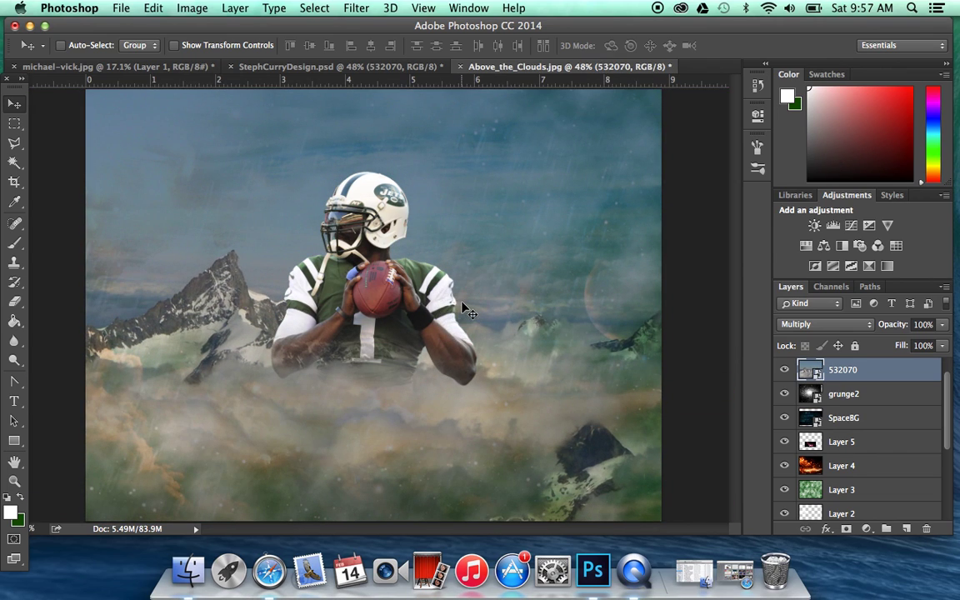
Step: Check the 532070 layer's Multiply blend mode and the GoldenGateBridge-001 layer's effect in StephCurryDesign.psd, and return to Above_the_Clouds.jpg
left_click(808, 328)
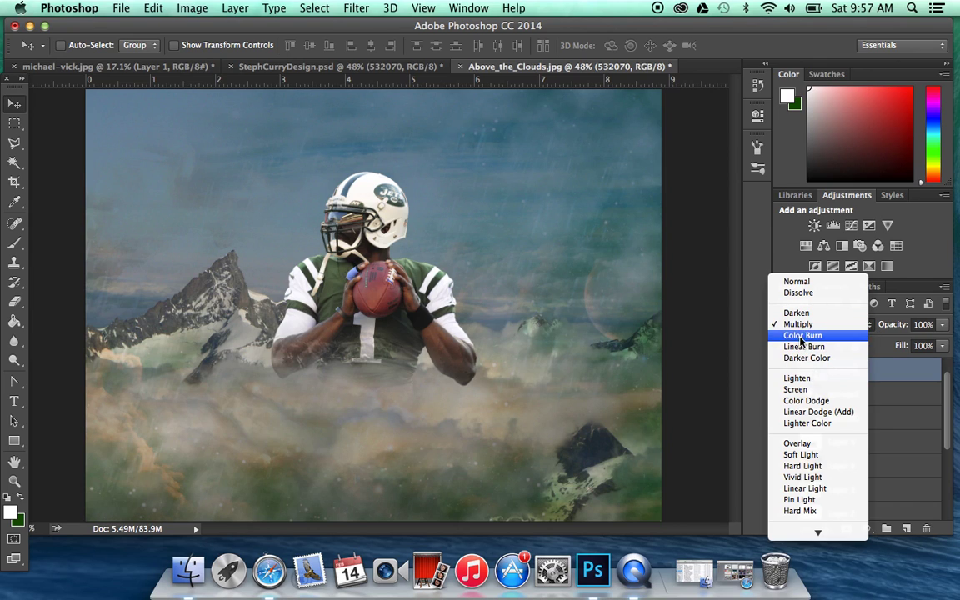
left_click(798, 324)
left_click(356, 66)
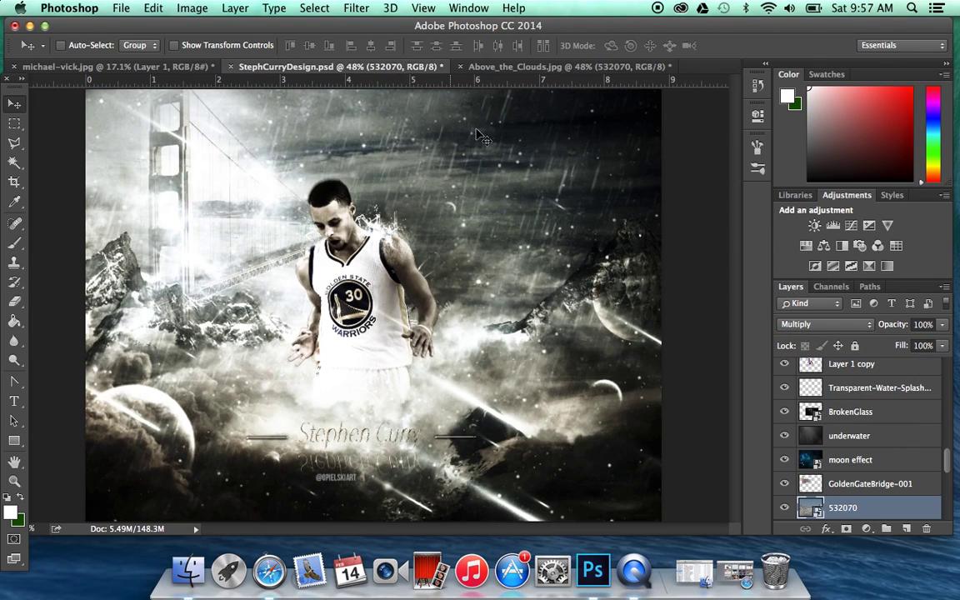
left_click(855, 490)
left_click(782, 484)
left_click(781, 484)
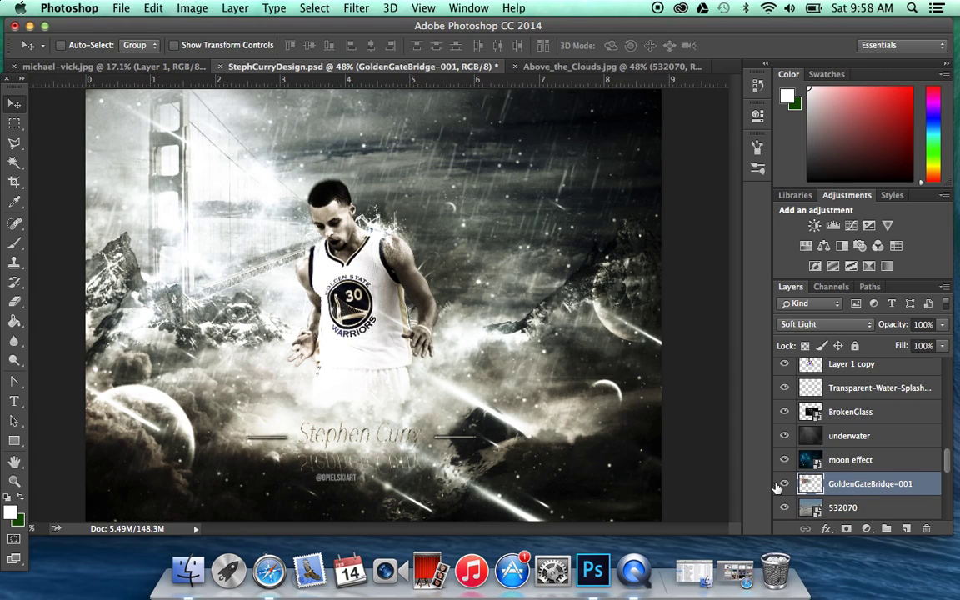
left_click(567, 67)
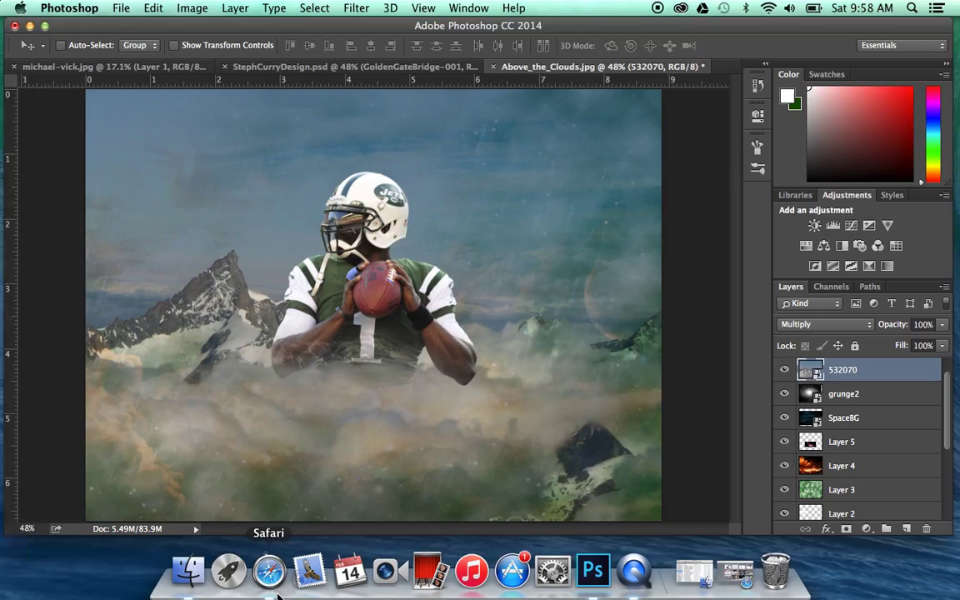
Step: Switch to Safari and search Google for "metlife stadium jets"
left_click(276, 588)
left_click(317, 491)
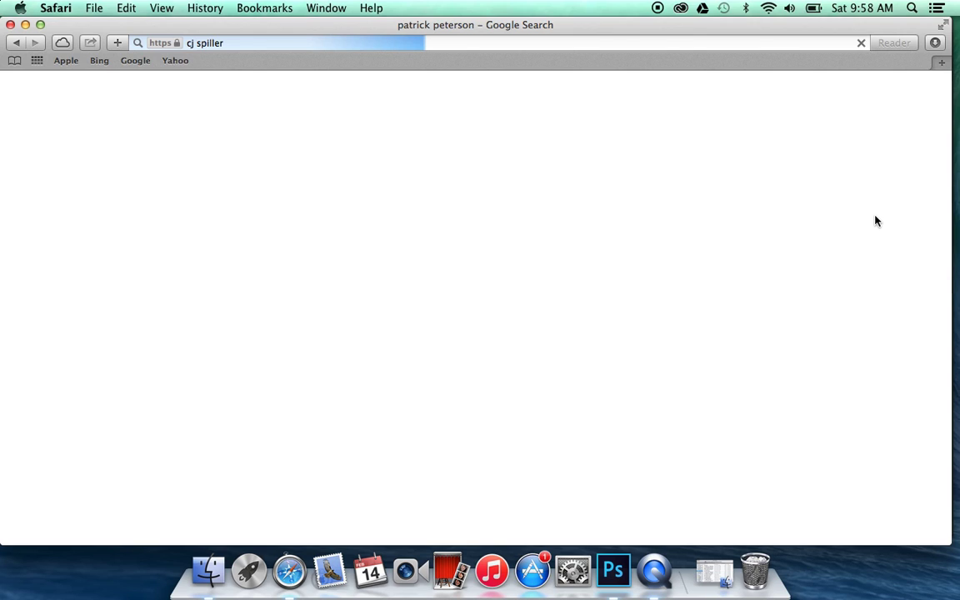
left_click(289, 43)
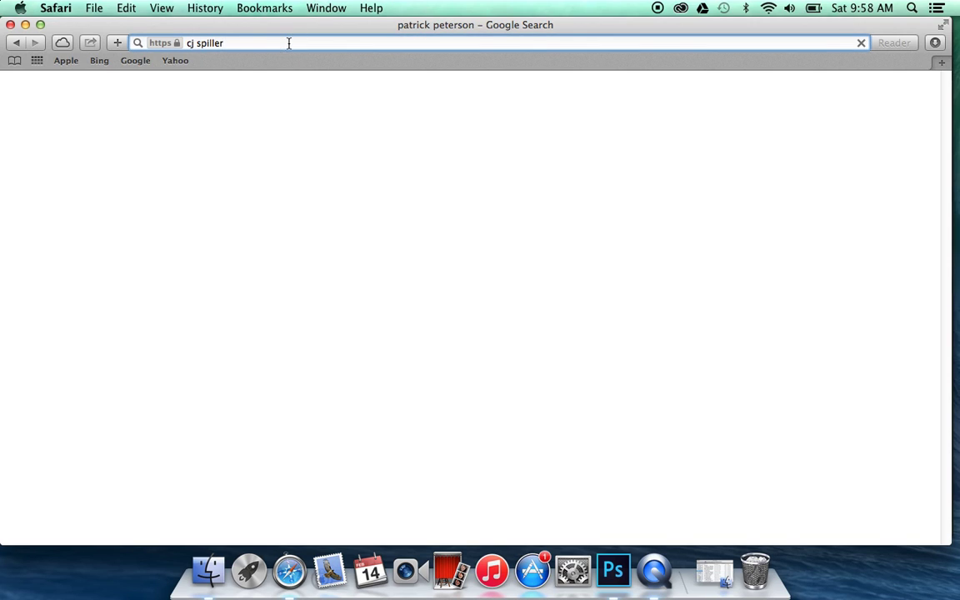
double_click(221, 44)
type("n")
key("BackSpace")
type("m")
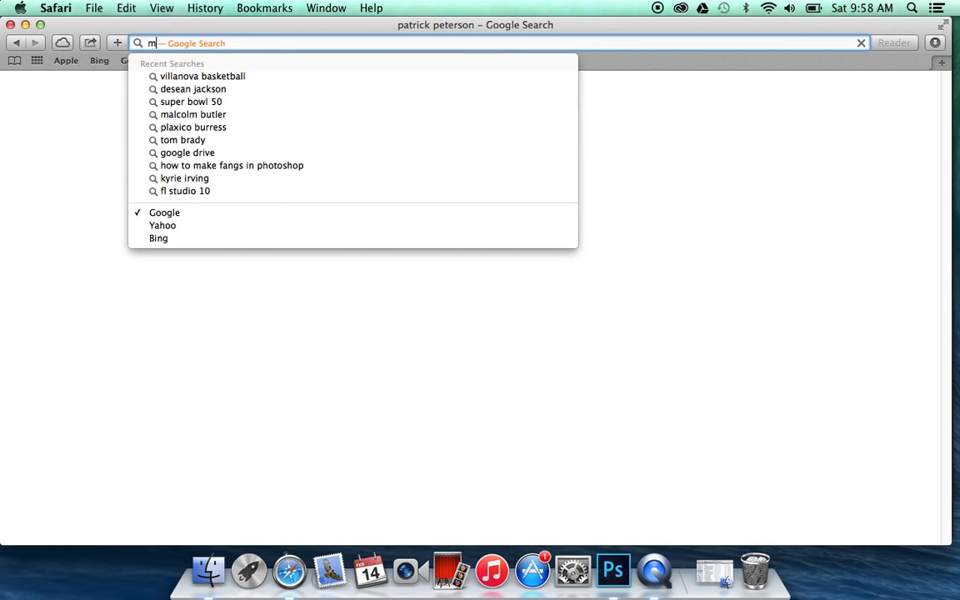
type("etlife")
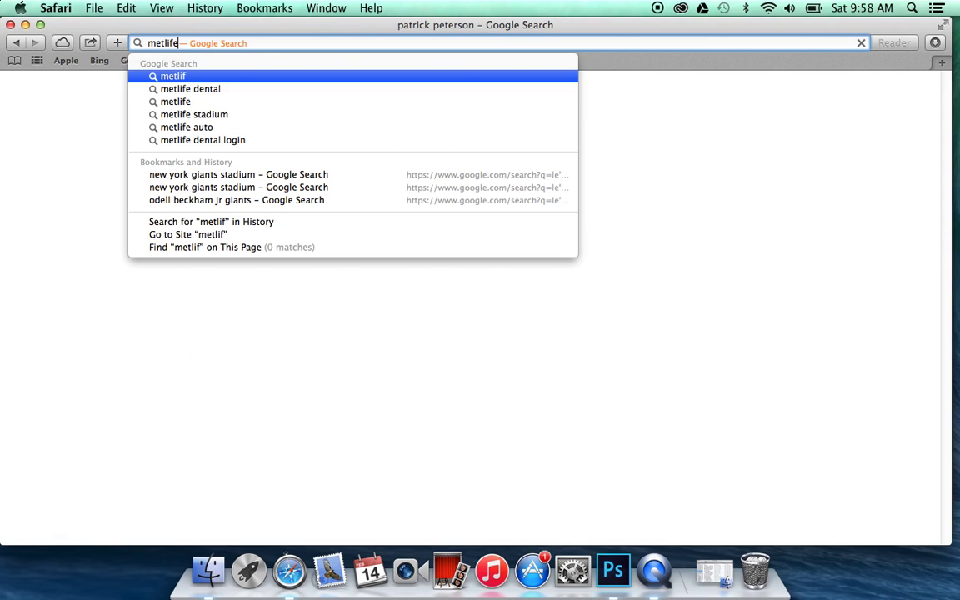
type(" stadium jet")
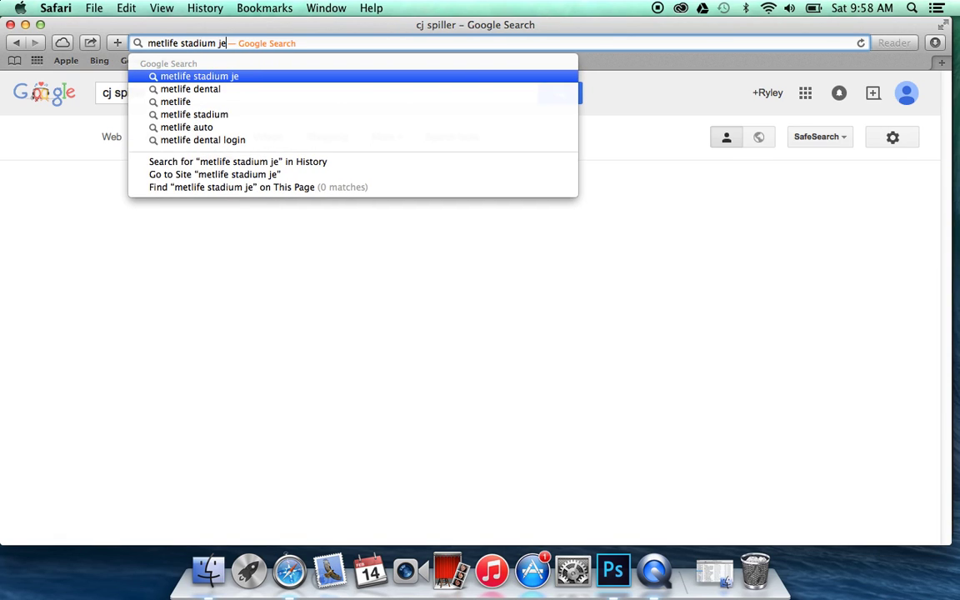
type("s")
key("Return")
Step: Show the image results for the stadium search and limit them to Large size
left_click(164, 137)
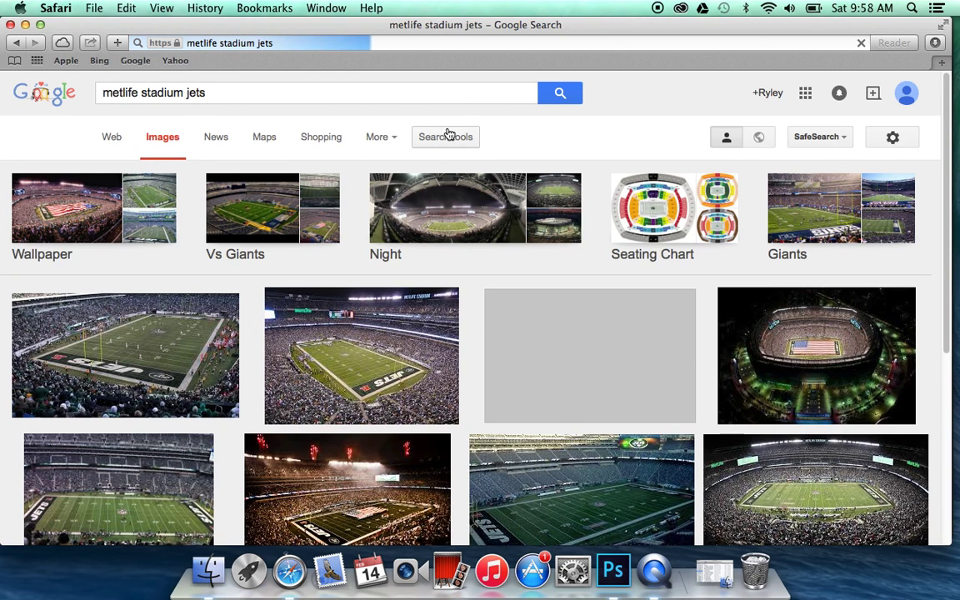
left_click(445, 138)
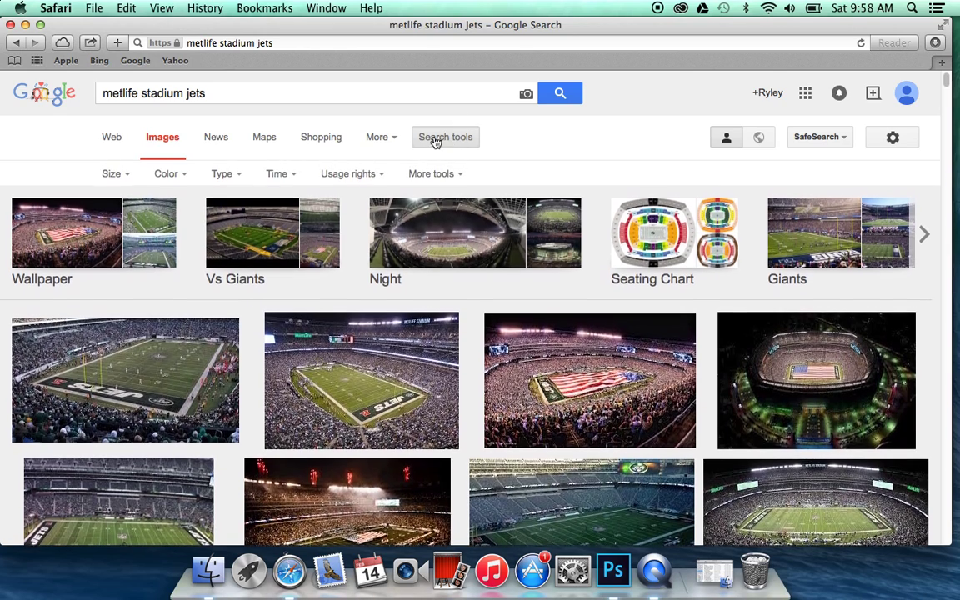
left_click(122, 176)
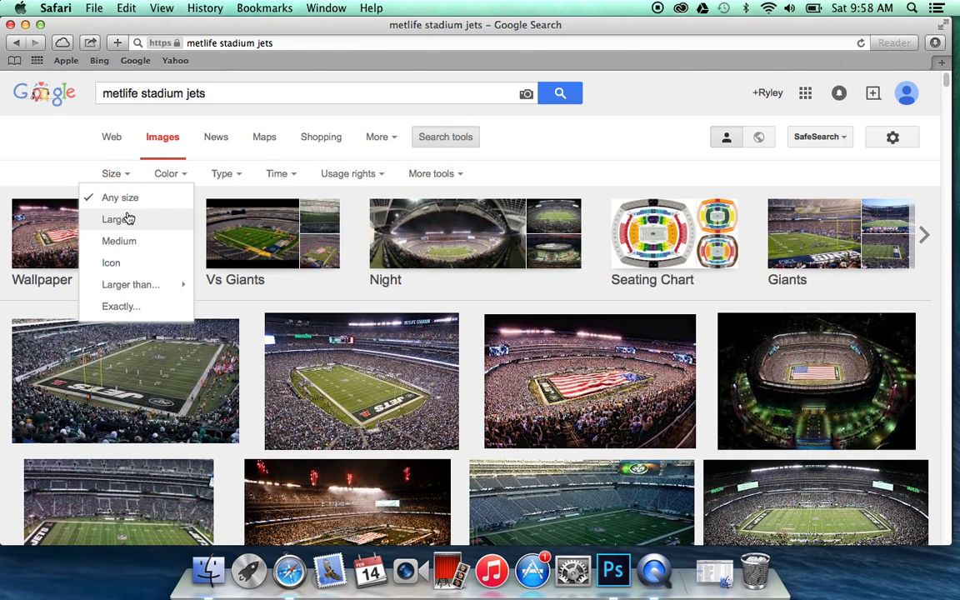
left_click(123, 219)
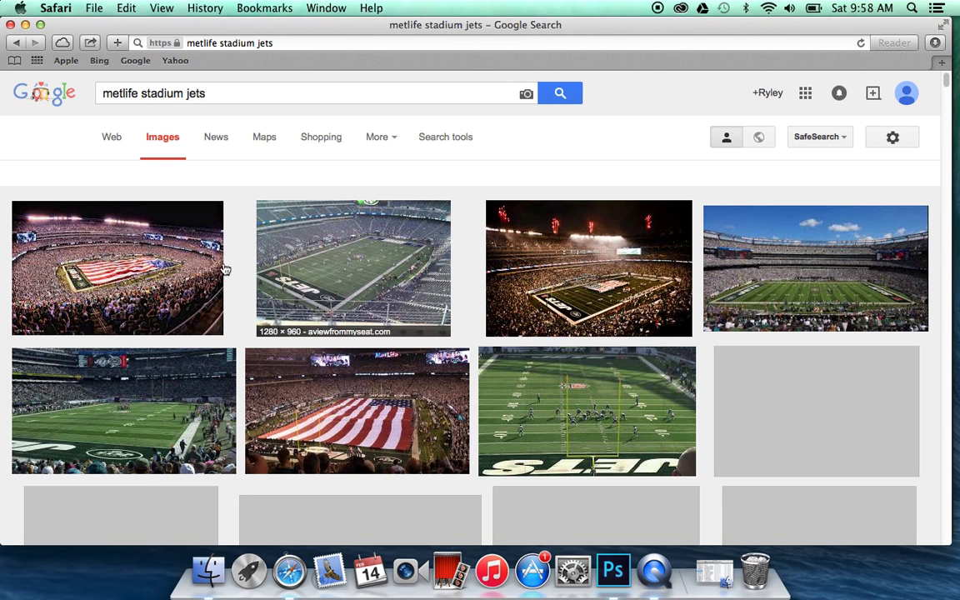
Step: Download the MetLife Stadium image with the American flag on the field and go back to Photoshop
left_click(99, 252)
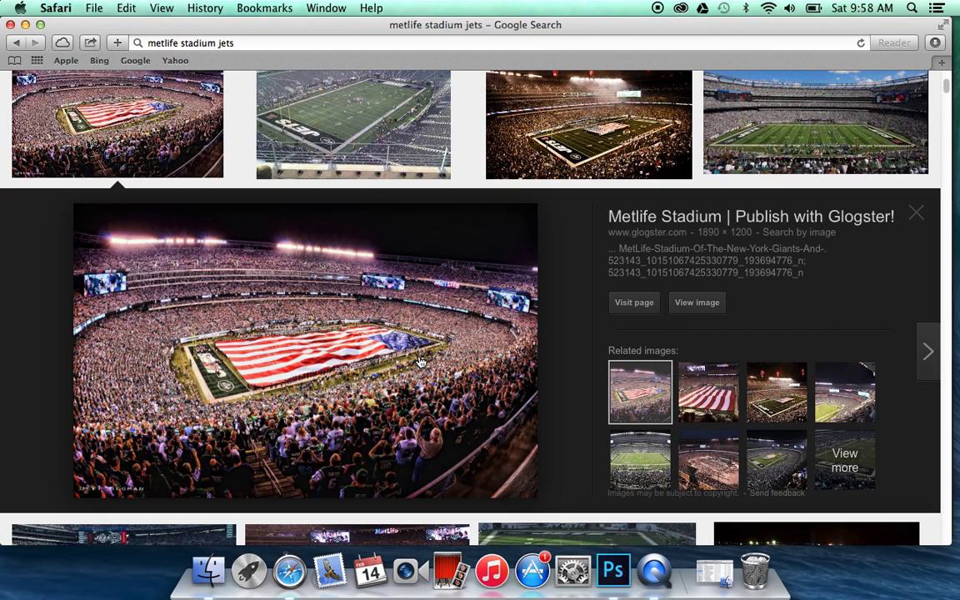
right_click(448, 381)
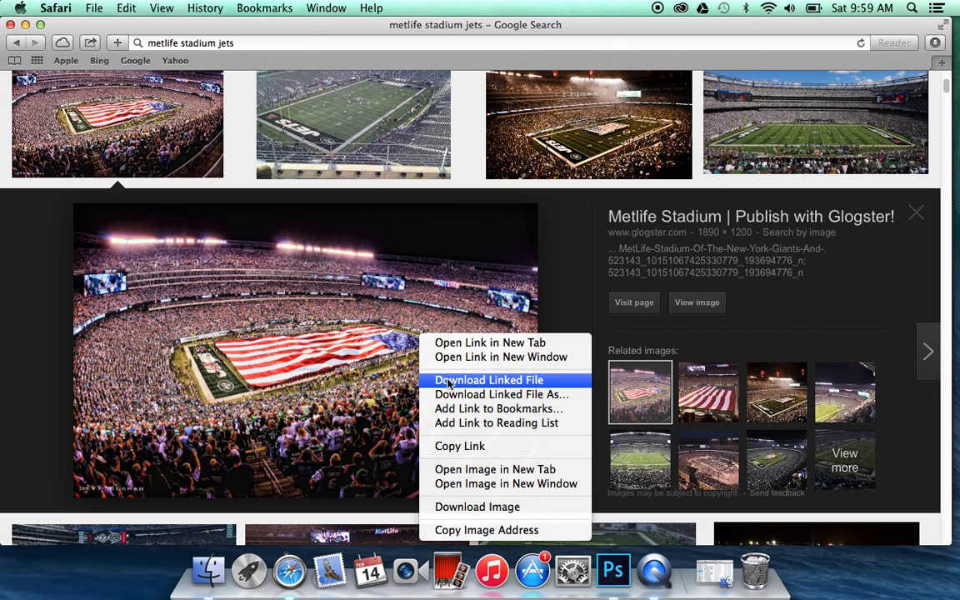
left_click(467, 507)
left_click(24, 26)
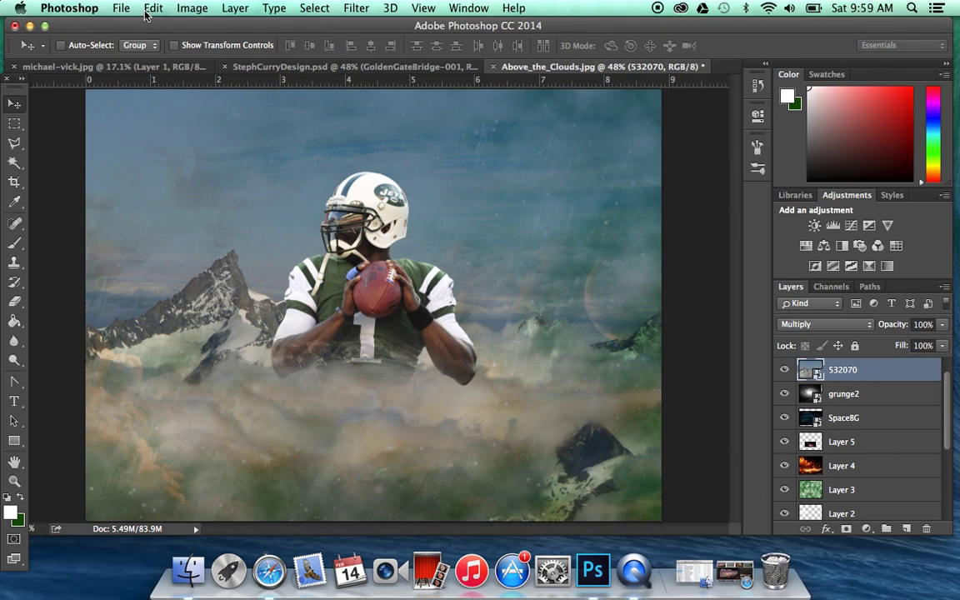
left_click(121, 7)
left_click(138, 38)
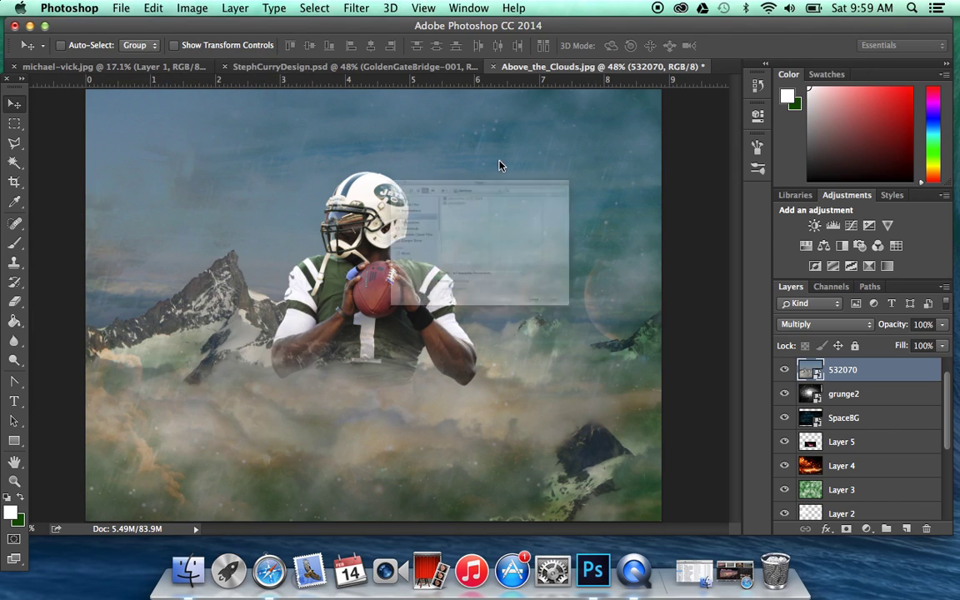
left_click(275, 201)
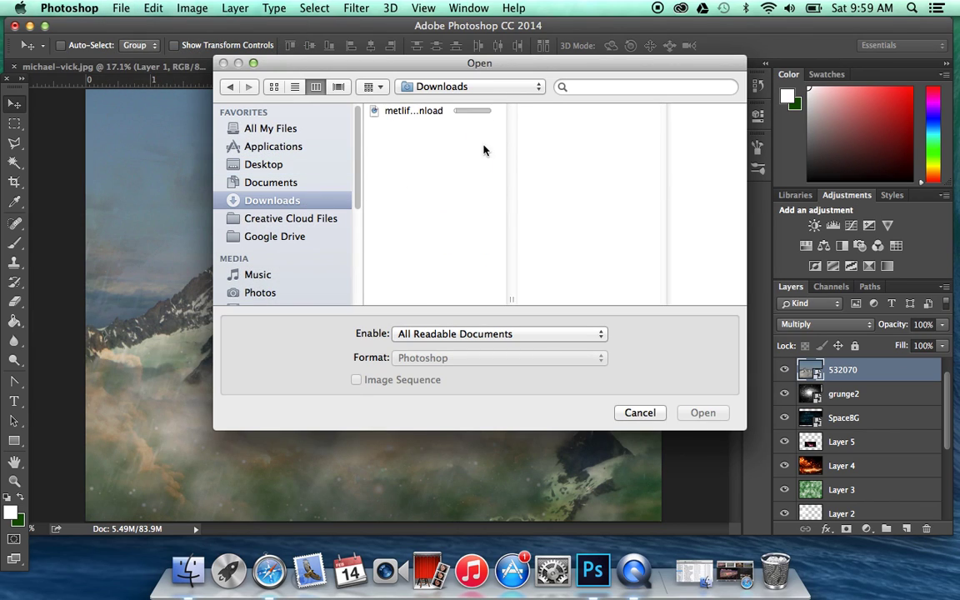
left_click_drag(506, 149, 498, 241)
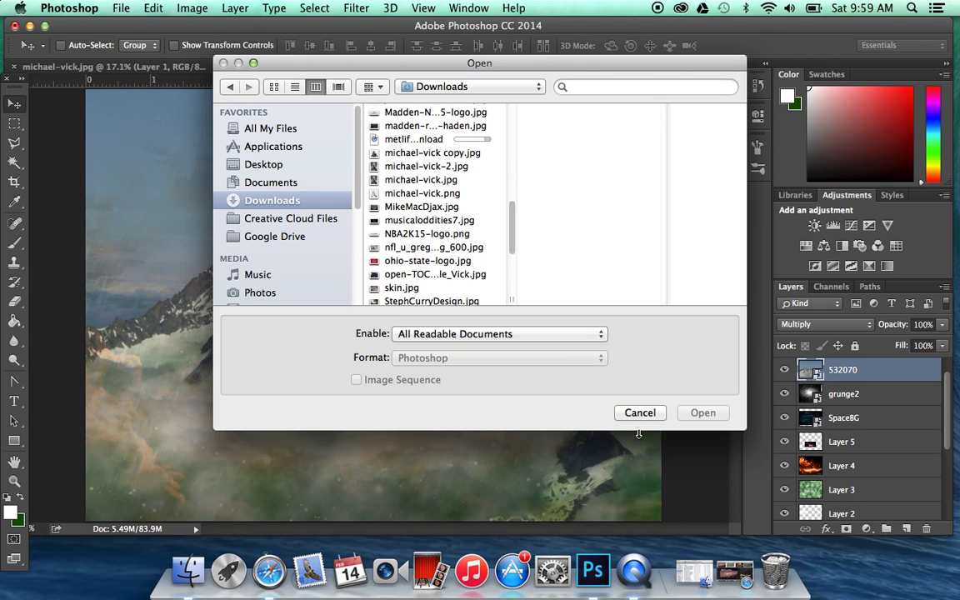
left_click(639, 413)
left_click(122, 7)
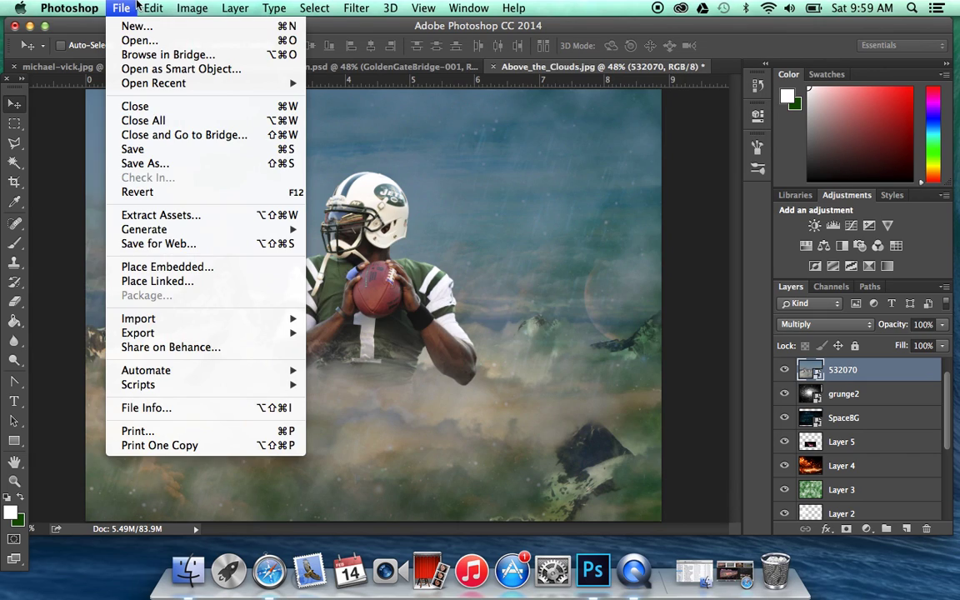
left_click(131, 38)
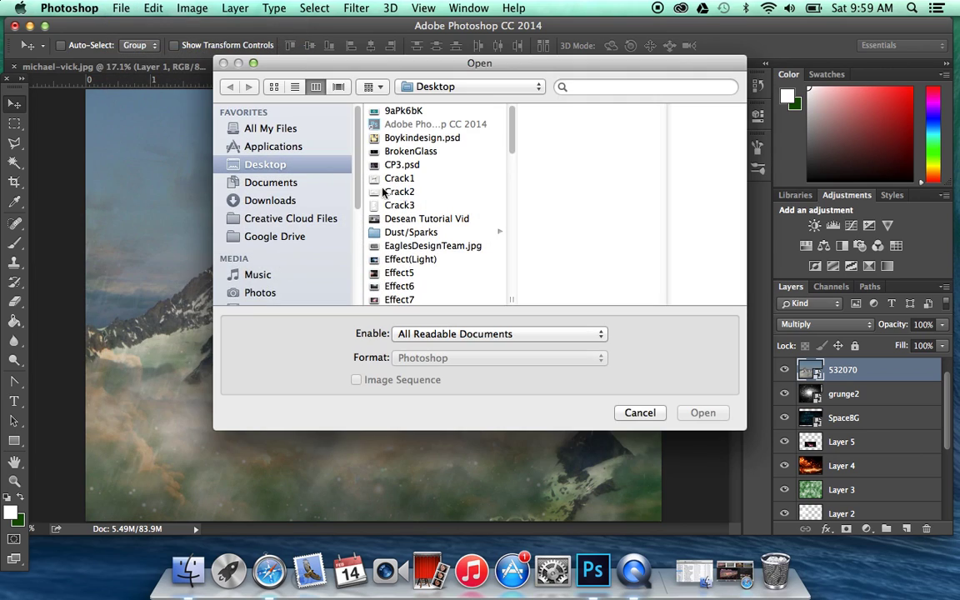
left_click(275, 200)
left_click_drag(510, 149, 497, 220)
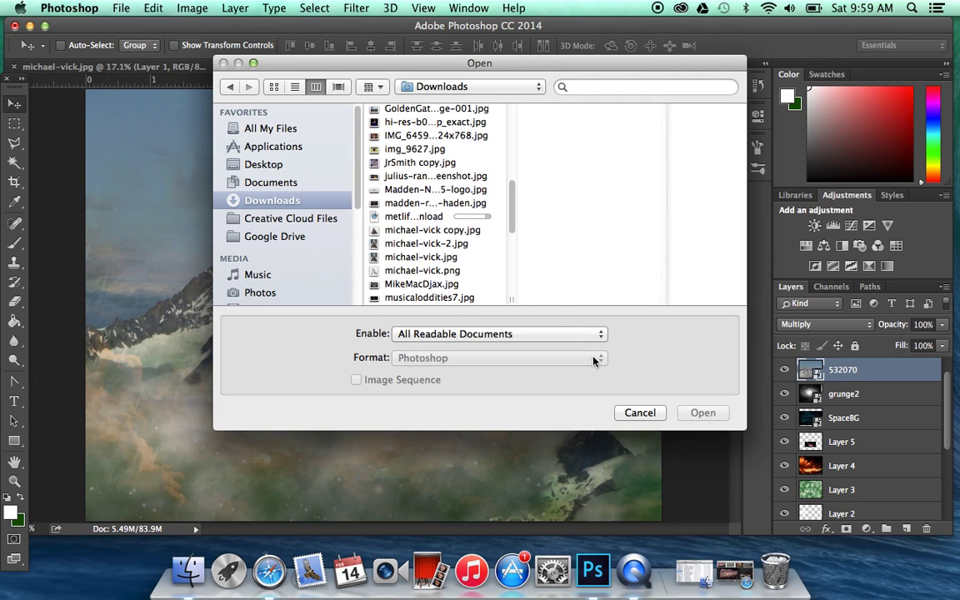
left_click(389, 215)
left_click(637, 413)
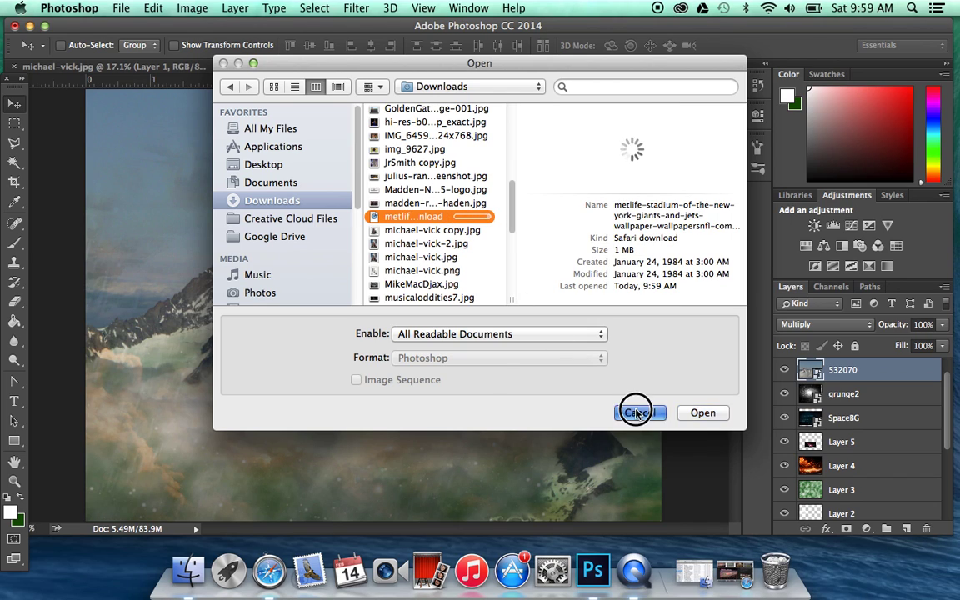
left_click(16, 121)
left_click(14, 105)
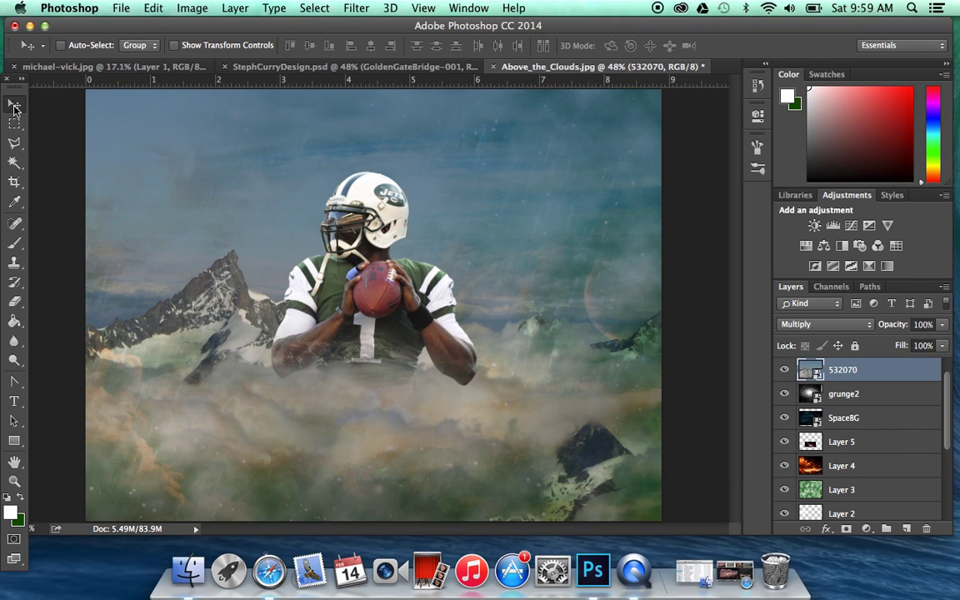
Step: Open the downloaded metlife-stadium-of-the-new-york-giants-and-jets wallpaper JPEG from the Downloads folder
left_click(104, 7)
mouse_move(121, 8)
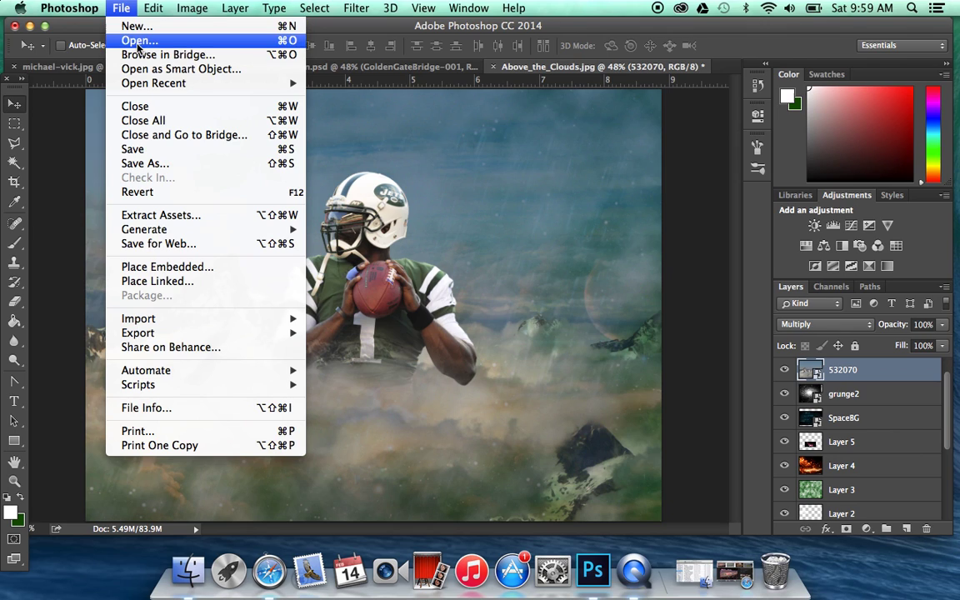
left_click(138, 42)
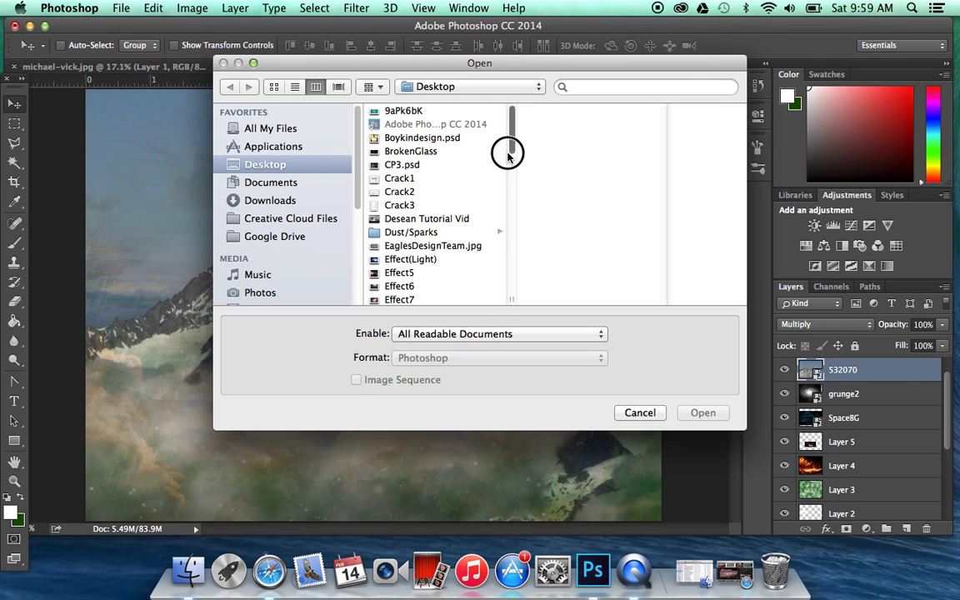
left_click(269, 200)
left_click_drag(508, 138, 514, 213)
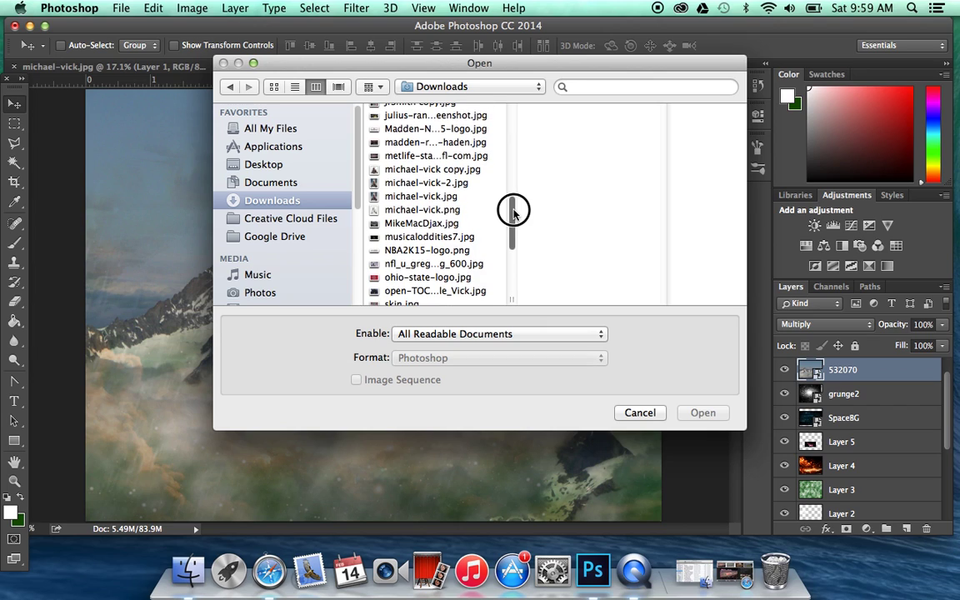
left_click(443, 142)
left_click(444, 156)
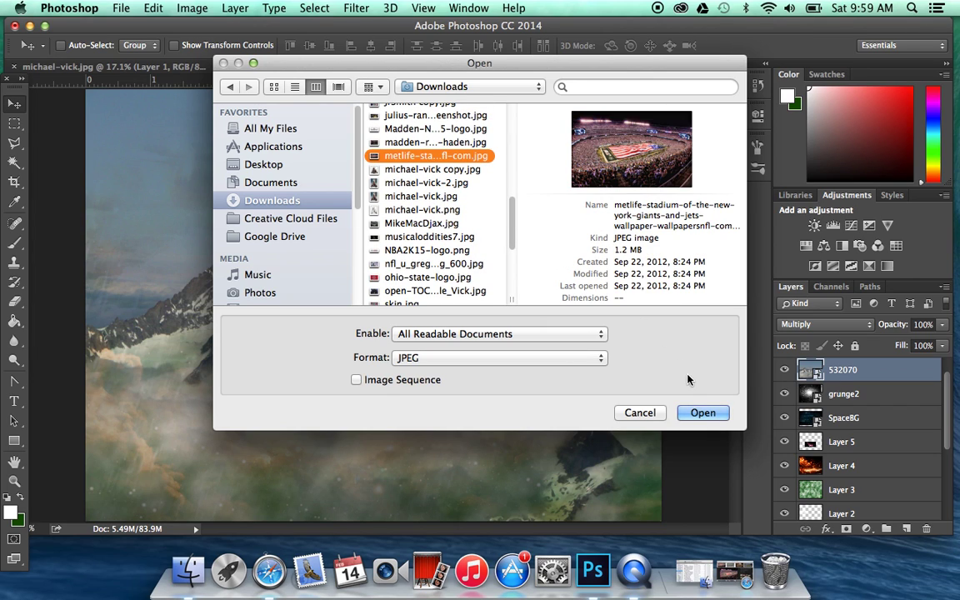
left_click(694, 414)
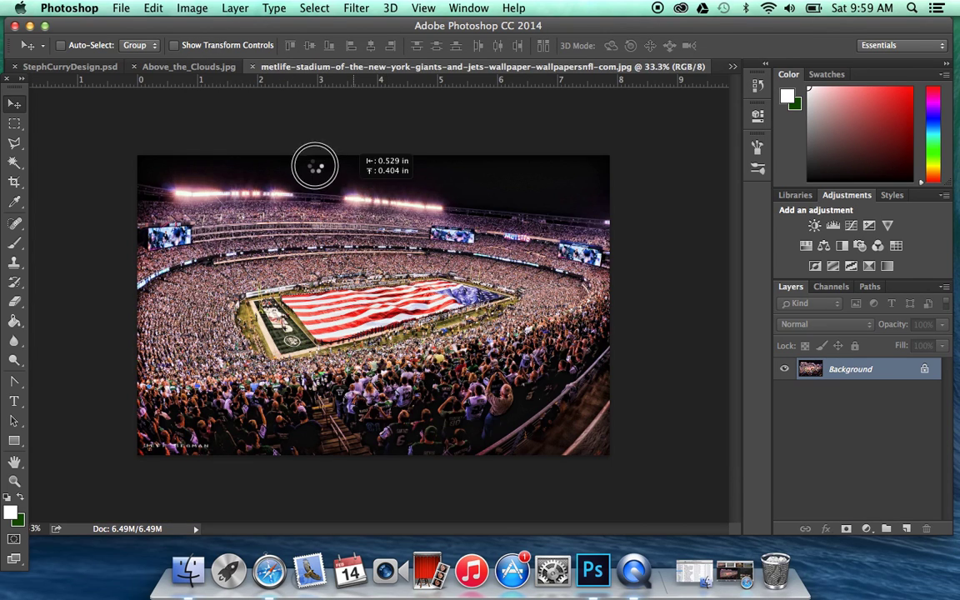
Step: Bring the stadium image into Above_the_Clouds.jpg above the 532070 layer and scale it to about 50%, placed over the mountain behind the player
left_click(192, 66)
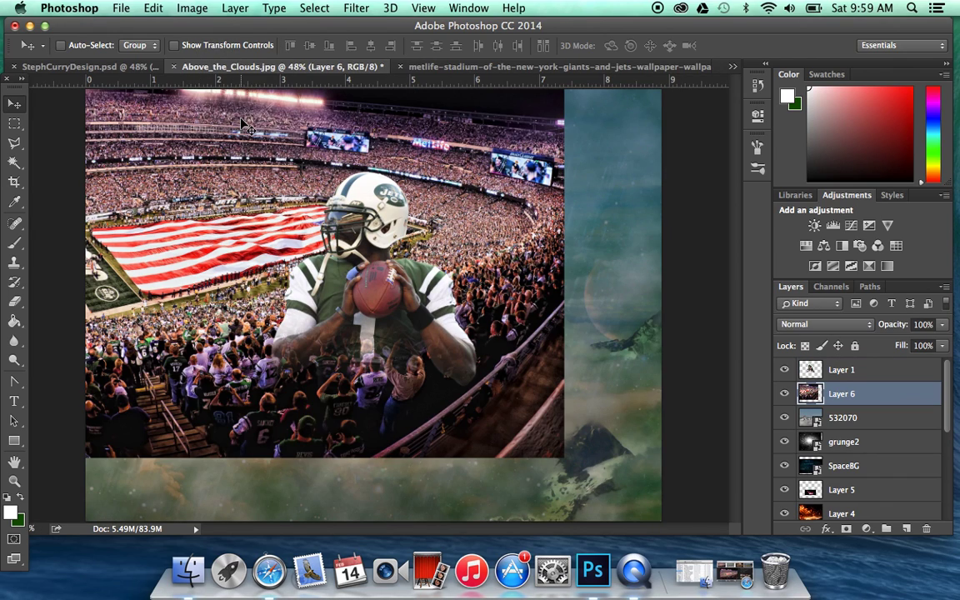
left_click_drag(216, 105, 267, 133)
left_click(159, 7)
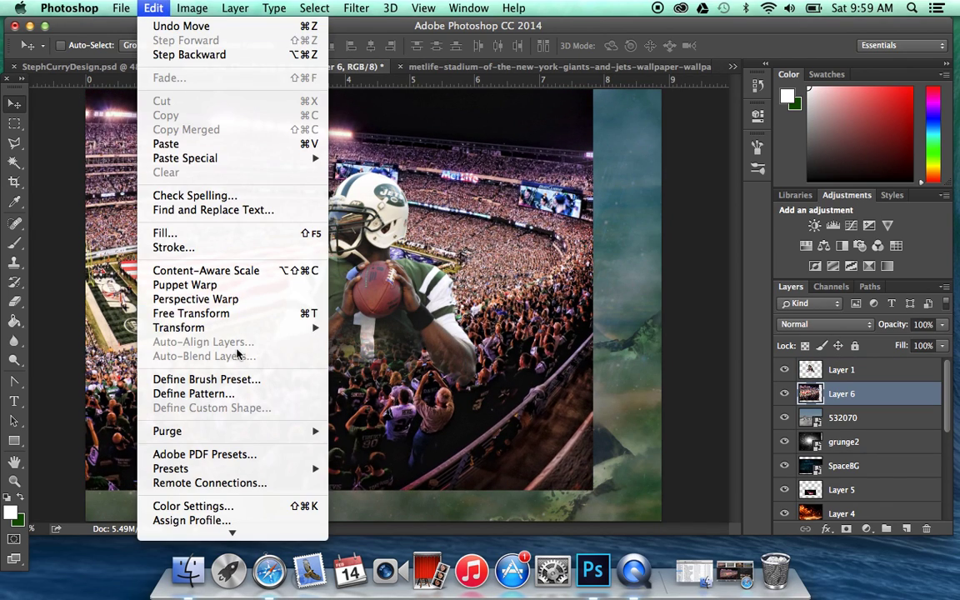
mouse_move(192, 328)
left_click(354, 349)
left_click_drag(592, 489, 317, 162)
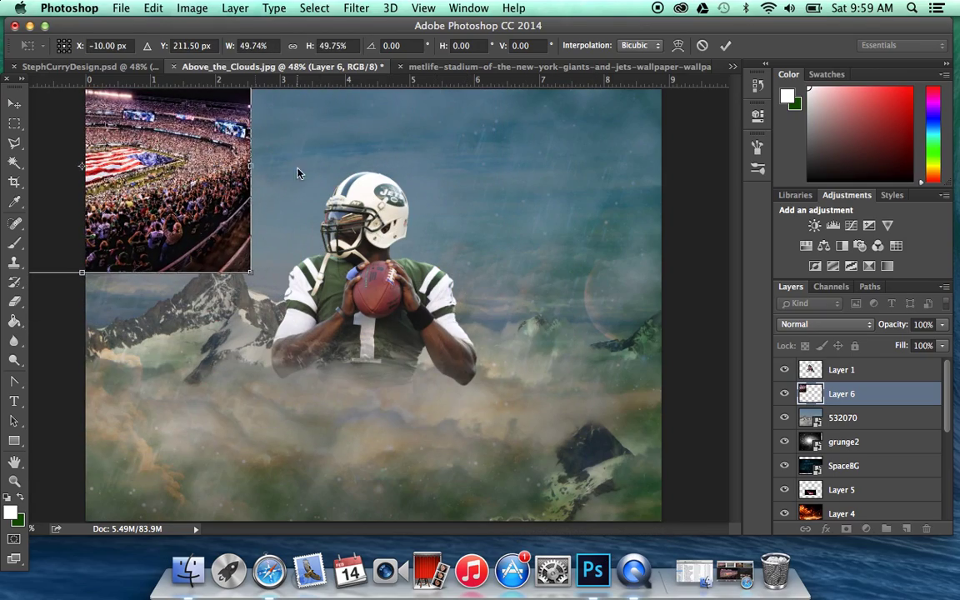
left_click_drag(188, 173, 309, 241)
key("v")
left_click(600, 214)
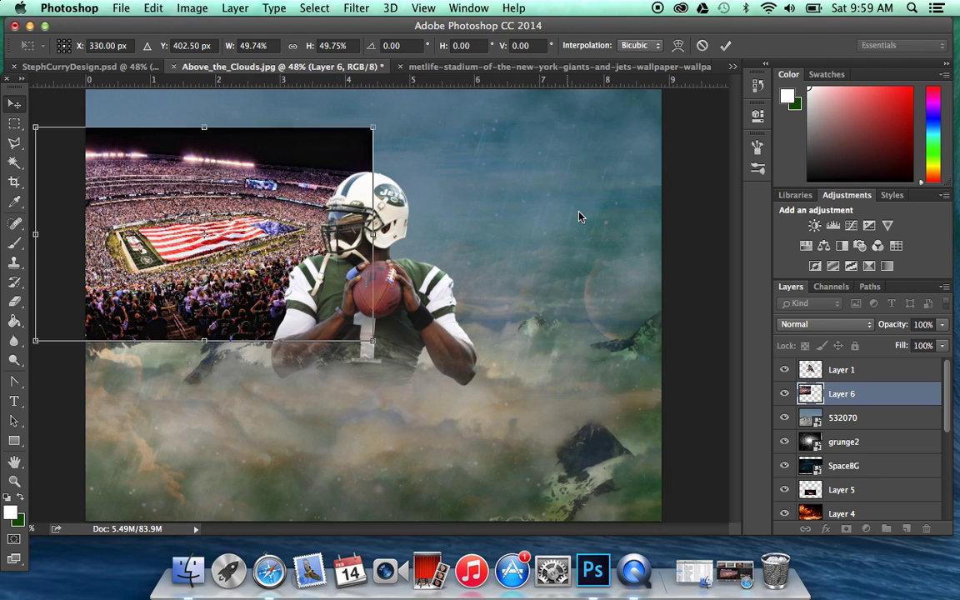
Step: Erase the hard upper and lower edges of the stadium image with the soft 476 px eraser so it blends into the sky and mountains
left_click(14, 305)
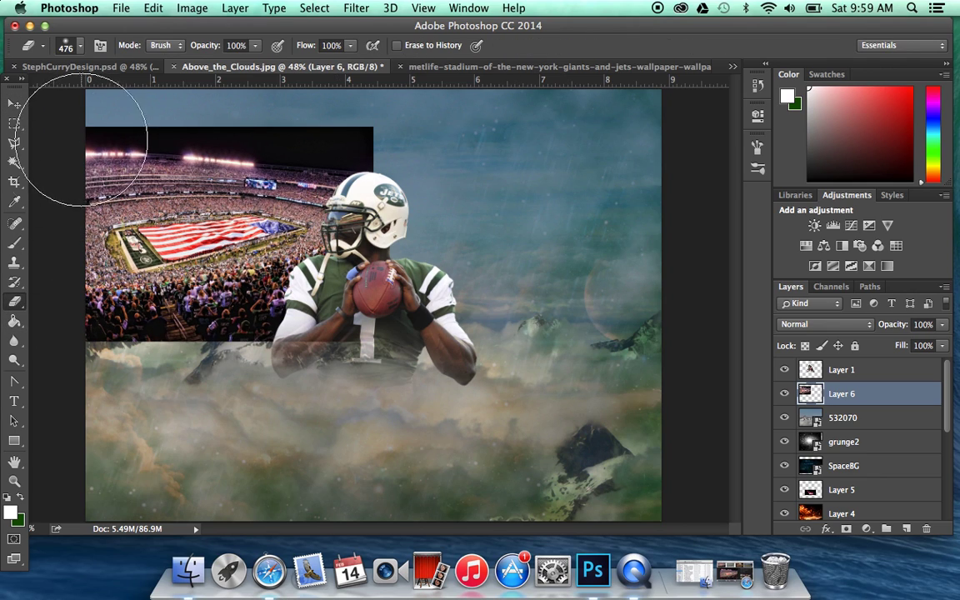
mouse_move(86, 125)
left_mouse_down()
mouse_move(142, 99)
mouse_move(110, 90)
mouse_move(256, 89)
mouse_move(267, 81)
mouse_move(325, 88)
mouse_move(345, 77)
mouse_move(266, 80)
mouse_move(408, 140)
left_mouse_up()
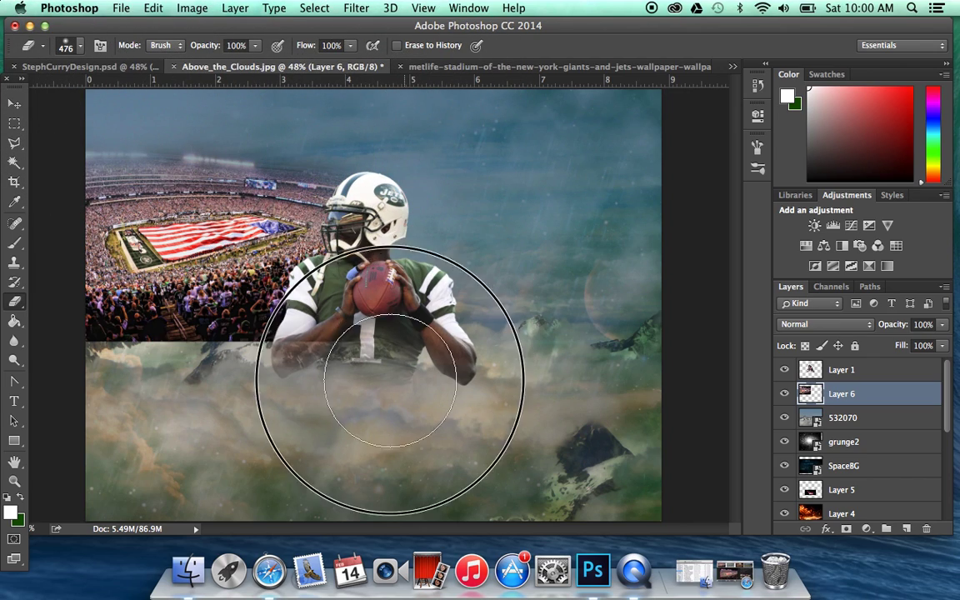
mouse_move(173, 390)
left_mouse_down()
mouse_move(124, 407)
mouse_move(375, 354)
left_mouse_up()
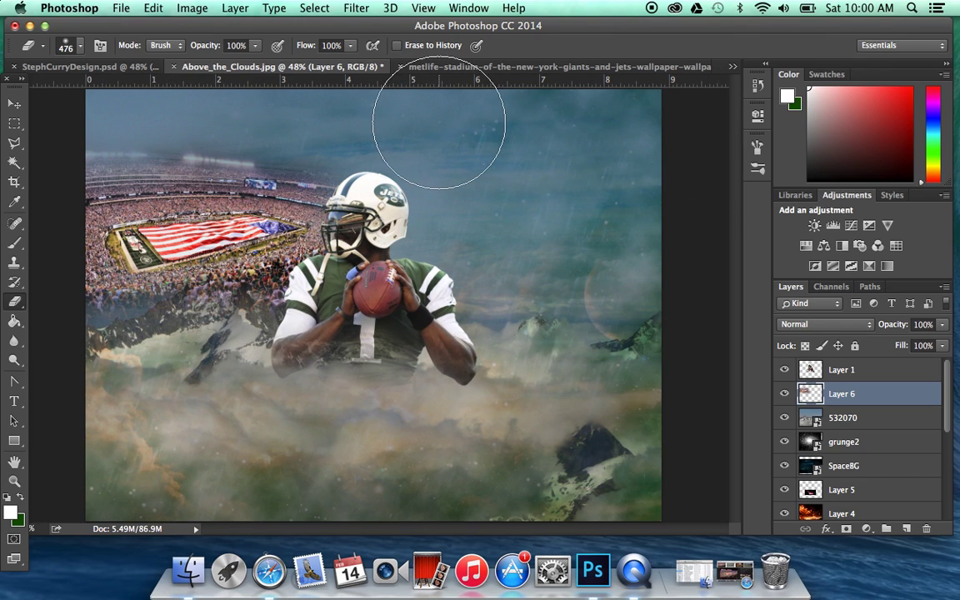
Step: Check the bridge layer's blending in StephCurryDesign.psd, set the stadium layer to Soft Light, and close the original stadium image
left_click(83, 66)
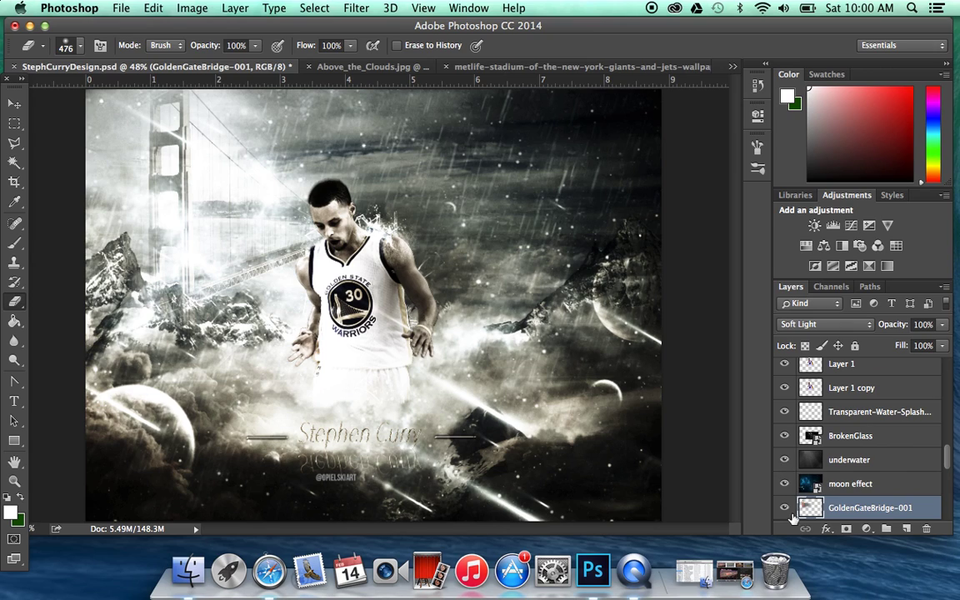
left_click(403, 67)
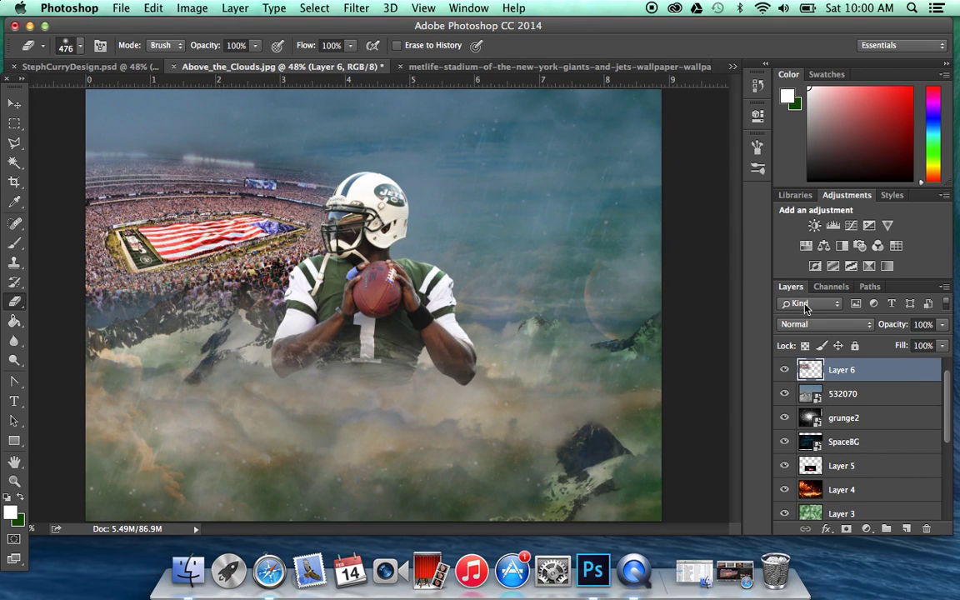
left_click(810, 326)
left_click(801, 496)
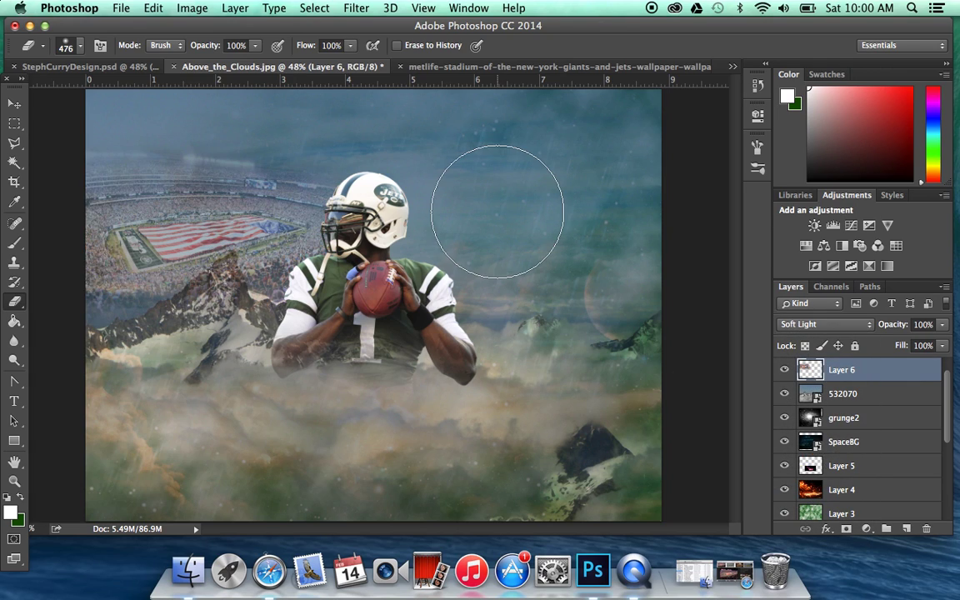
left_click(400, 67)
Step: Examine what the moon effect layer contributes to StephCurryDesign.psd by hiding and showing it, and return to Above_the_Clouds.jpg
left_click(246, 66)
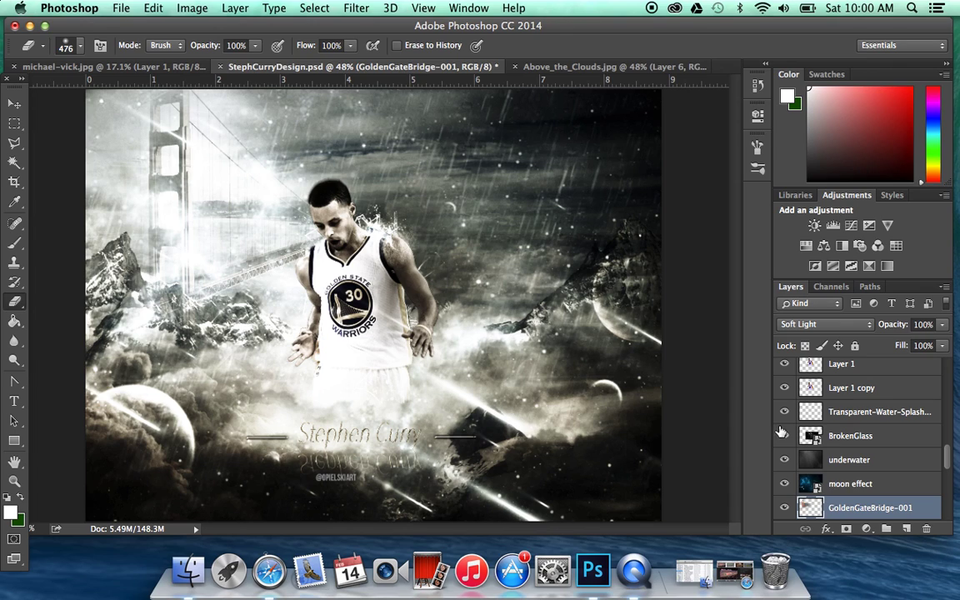
left_click(845, 489)
left_click(784, 483)
left_click(784, 483)
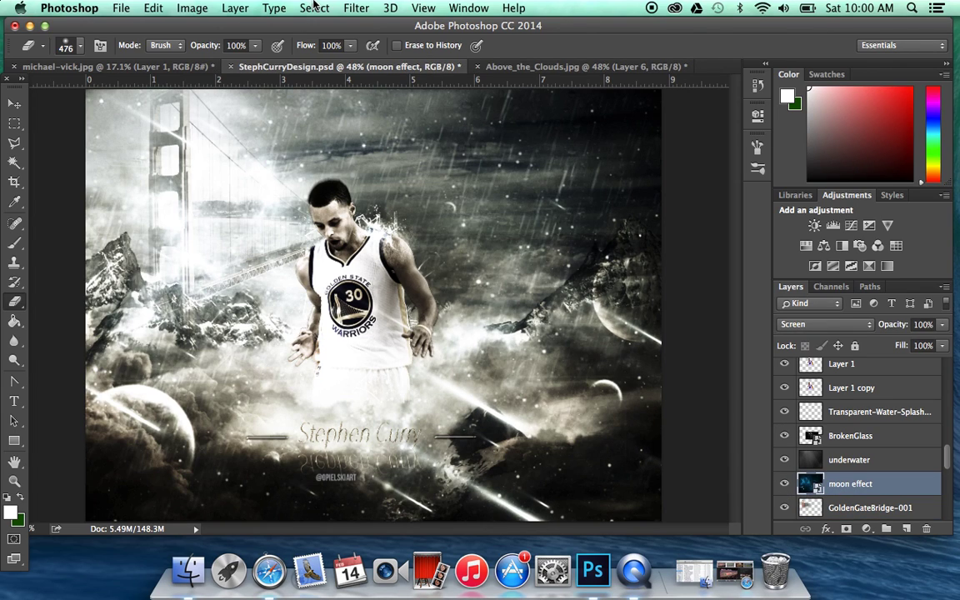
left_click(784, 483)
left_click(784, 483)
left_click(784, 483)
left_click(784, 483)
left_click(584, 66)
Step: Open the moon effect JPEG from the Desktop folder
left_click(121, 8)
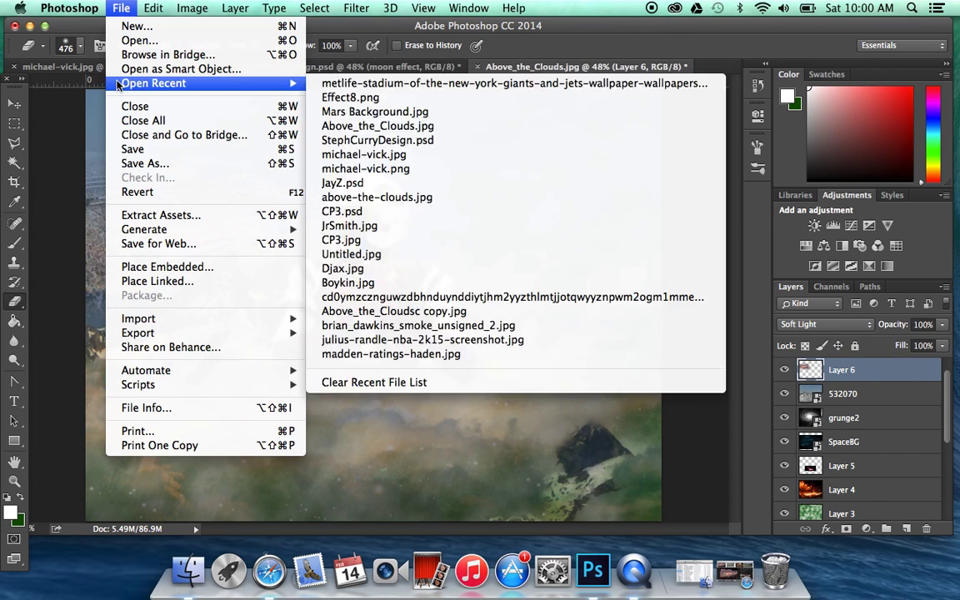
left_click(124, 38)
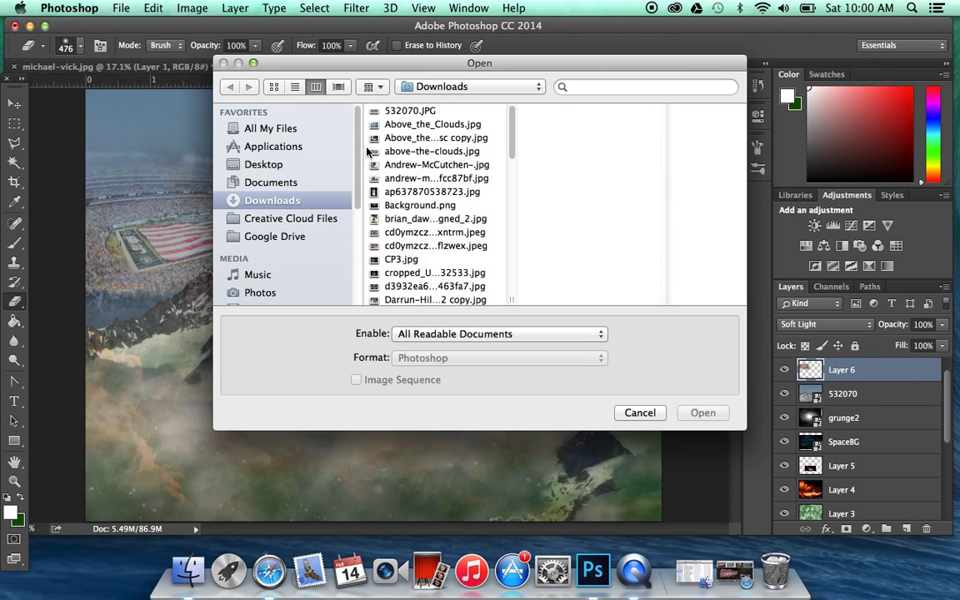
left_click_drag(512, 148, 504, 211)
left_click(347, 167)
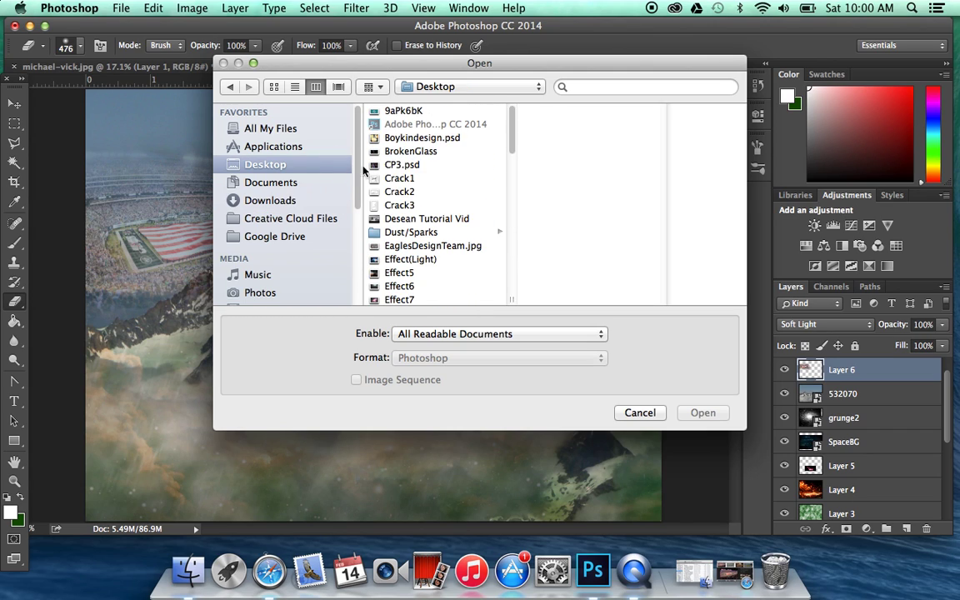
left_click_drag(514, 139, 516, 232)
left_click(459, 276)
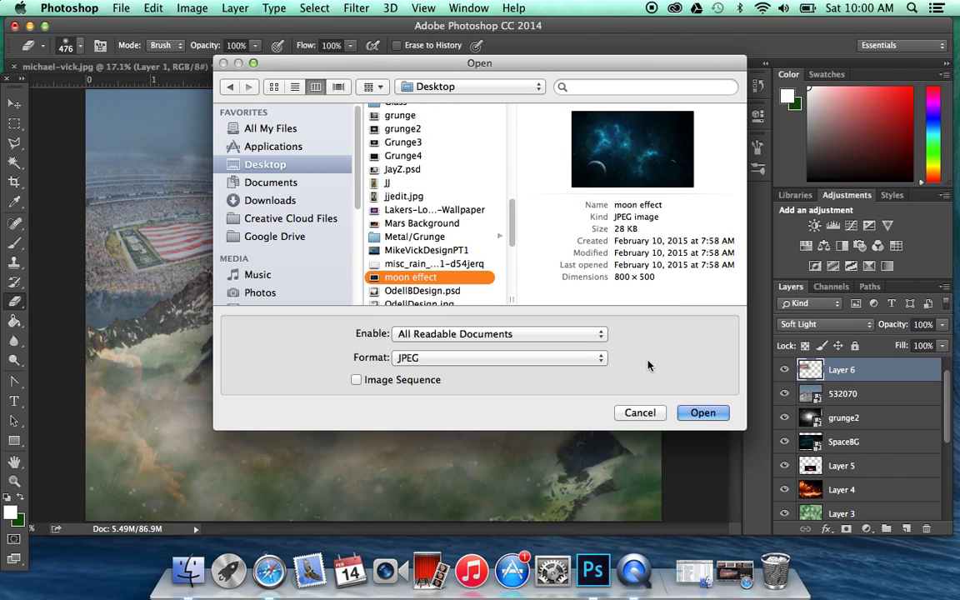
left_click(702, 412)
Step: Bring the moon effect image into Above_the_Clouds.jpg behind the player and scale it to about 261% so it covers the canvas
left_click(8, 105)
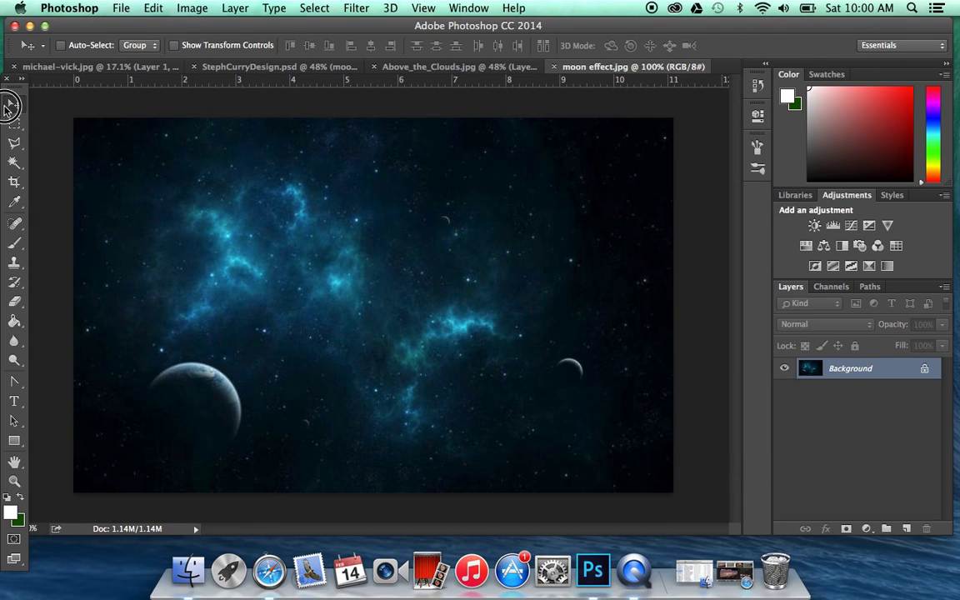
left_click_drag(248, 218, 225, 247)
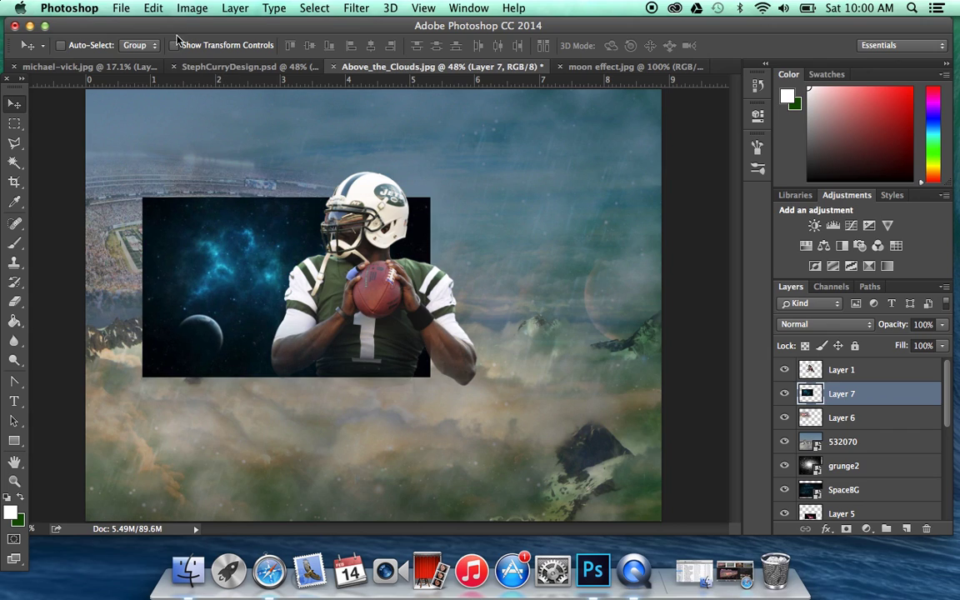
left_click(155, 9)
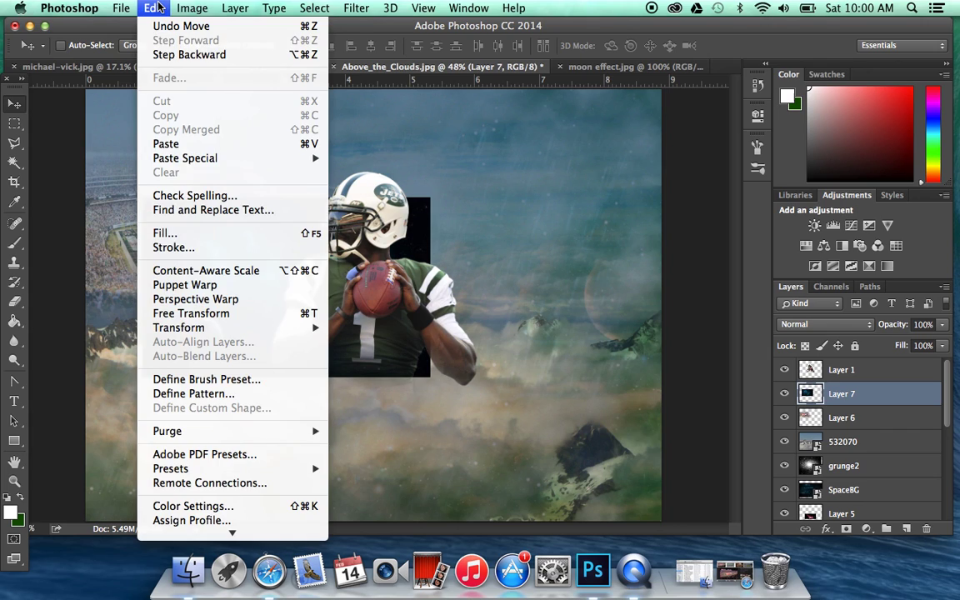
mouse_move(178, 328)
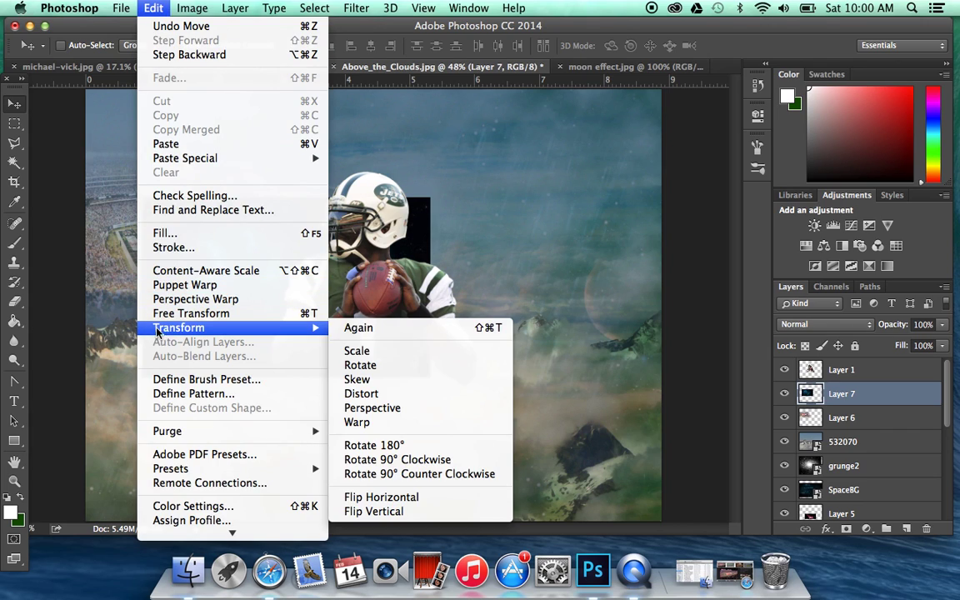
left_click(388, 350)
left_click_drag(433, 190, 689, 35)
left_click_drag(145, 367, 9, 583)
left_click_drag(296, 347, 361, 371)
left_click(14, 104)
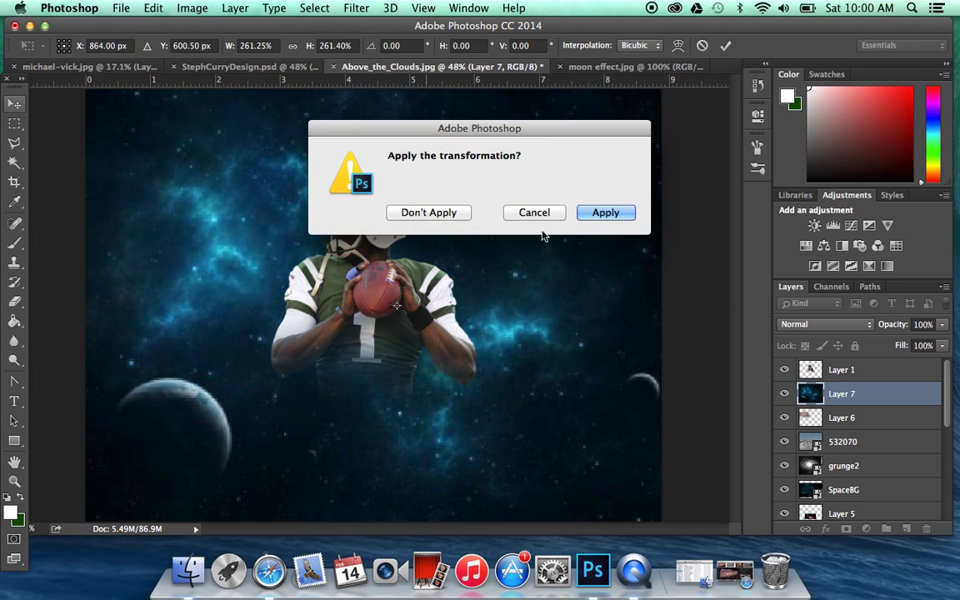
left_click(604, 212)
Step: Set the moon effect layer's blend mode to Screen and close moon effect.jpg
left_click(796, 325)
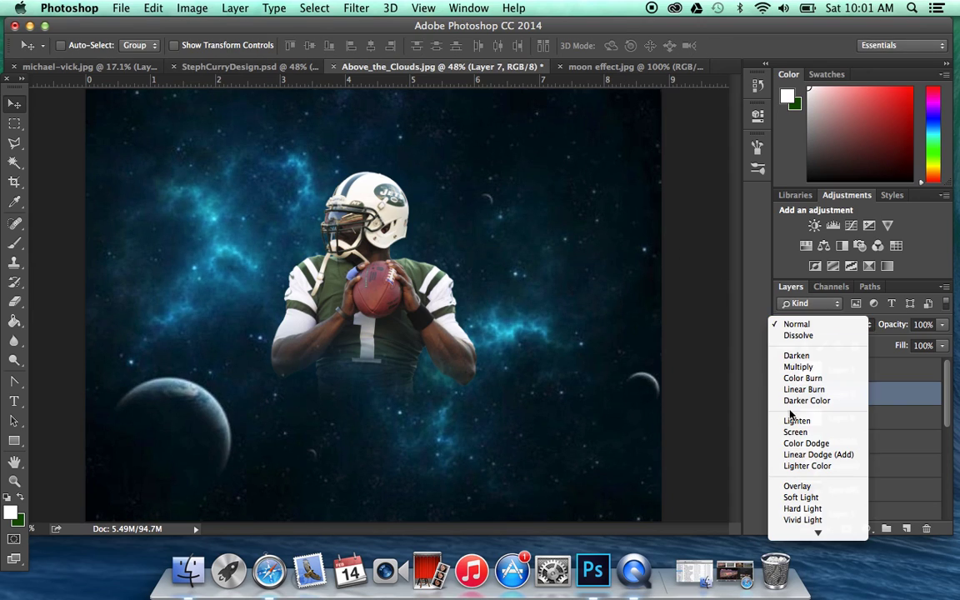
left_click(790, 432)
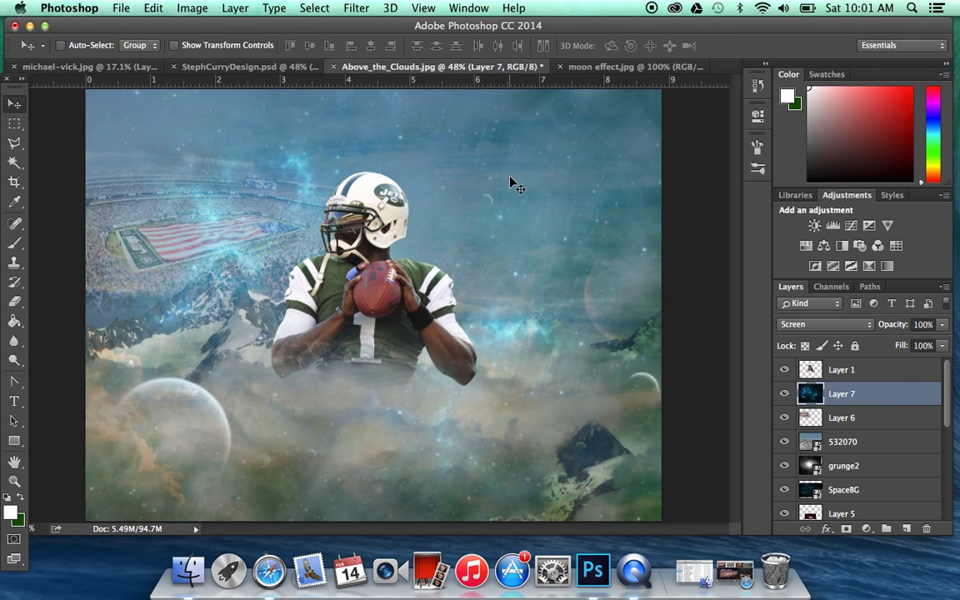
left_click(560, 68)
Step: Copy the underwater layer from StephCurryDesign.psd into Above_the_Clouds.jpg, covering the canvas above the moon effect layer
left_click(384, 68)
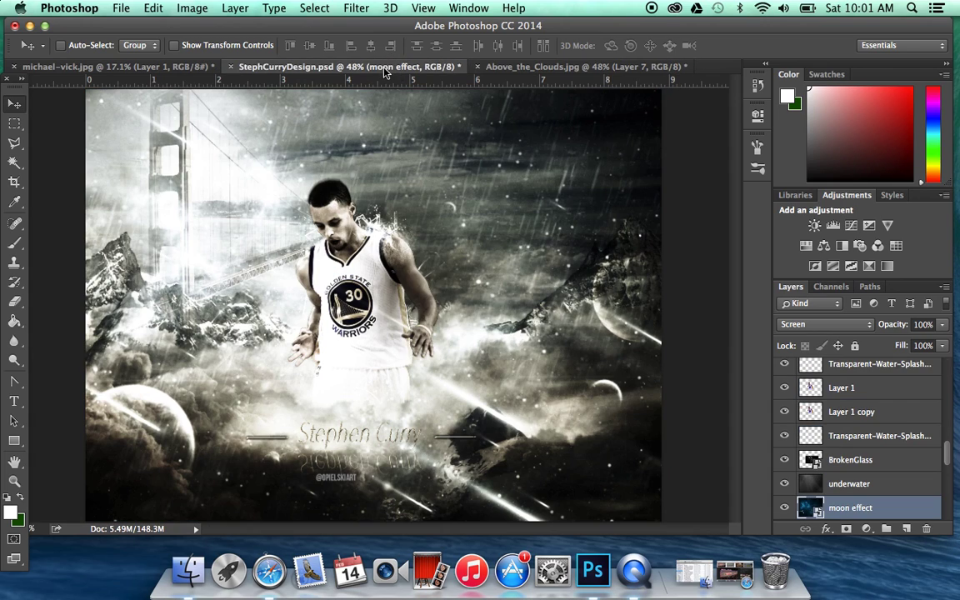
left_click(785, 484)
left_click(841, 492)
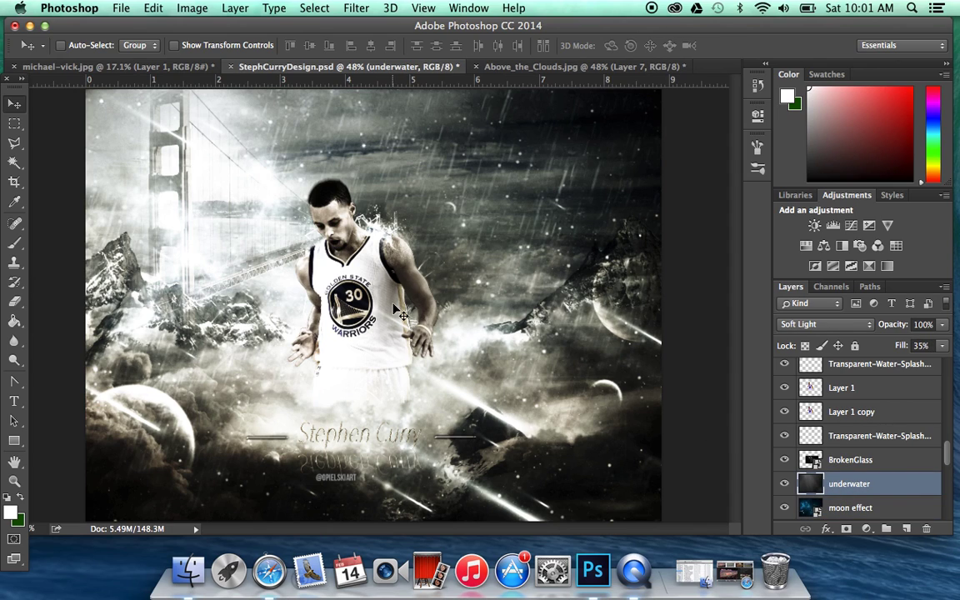
left_click_drag(428, 182, 442, 289)
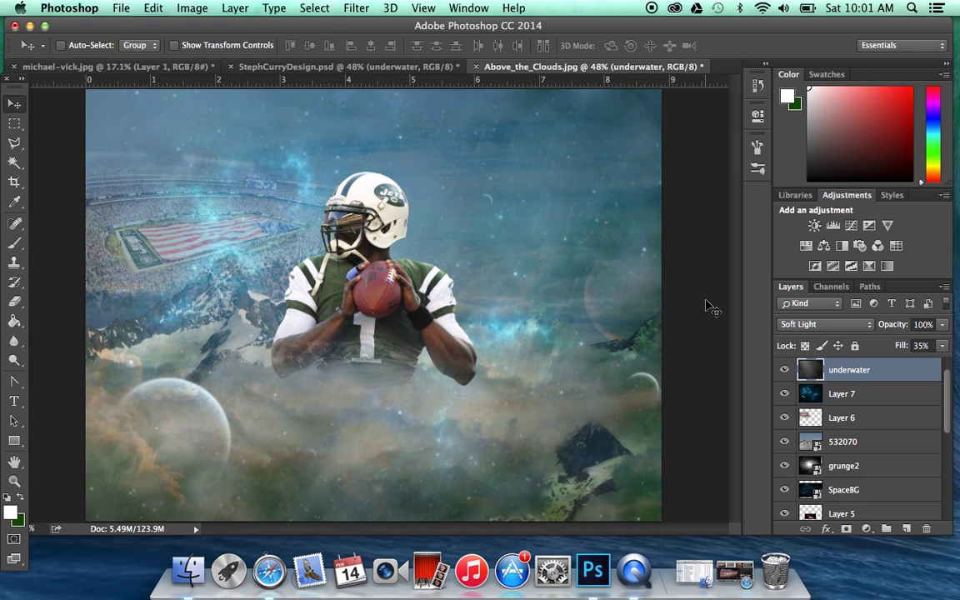
Step: Copy the BrokenGlass layer from StephCurryDesign.psd into Above_the_Clouds.jpg, placing it behind the player above the underwater layer
left_click(346, 65)
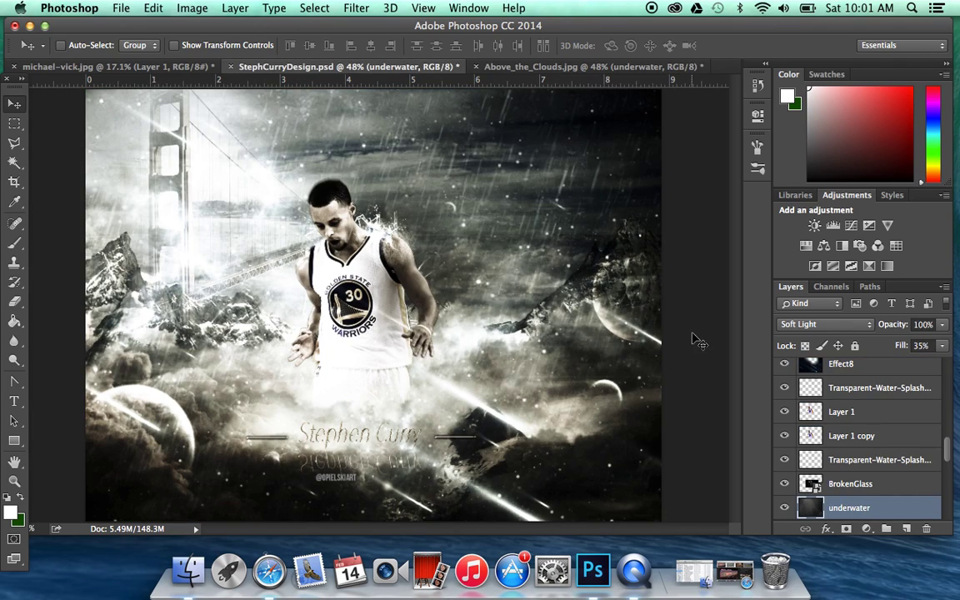
left_click(874, 492)
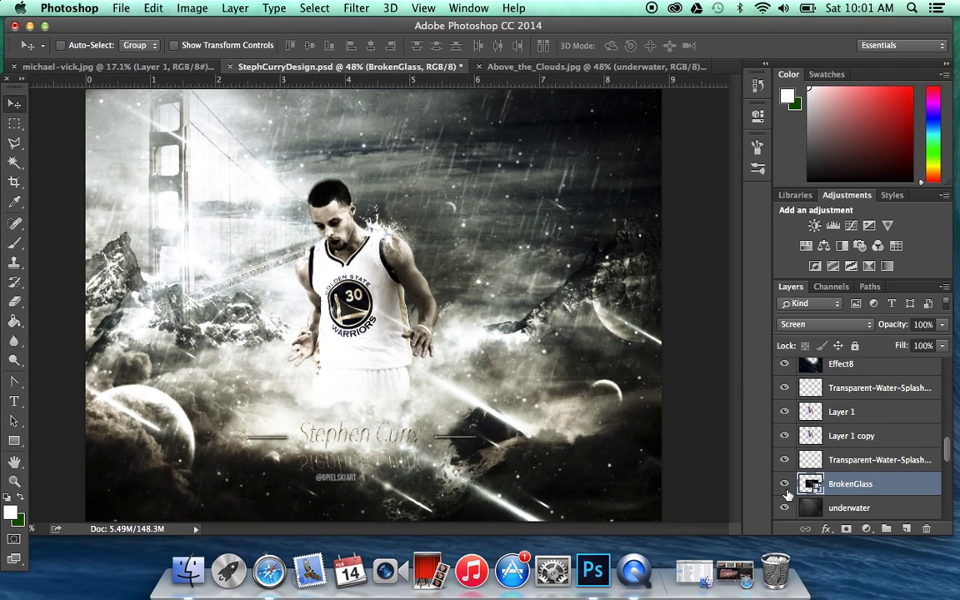
mouse_move(385, 269)
left_mouse_down()
mouse_move(510, 81)
mouse_move(546, 57)
mouse_move(510, 124)
mouse_move(397, 223)
mouse_move(368, 274)
mouse_move(366, 265)
left_mouse_up()
Step: Rasterize the BrokenGlass layer and erase the glass shards below the player's jersey
left_click(15, 302)
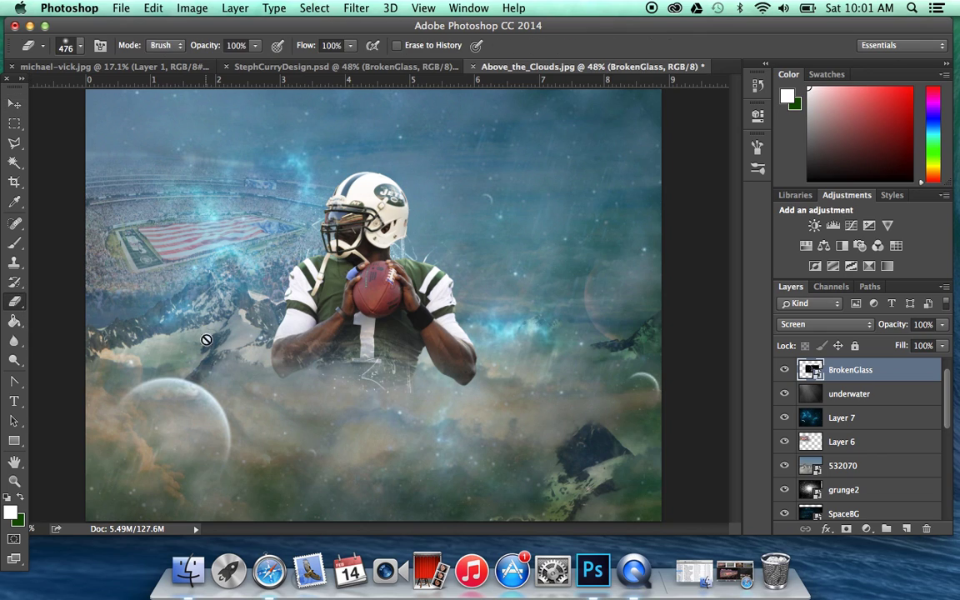
left_click(362, 368)
left_click(583, 226)
left_click_drag(406, 396, 344, 422)
left_click(15, 103)
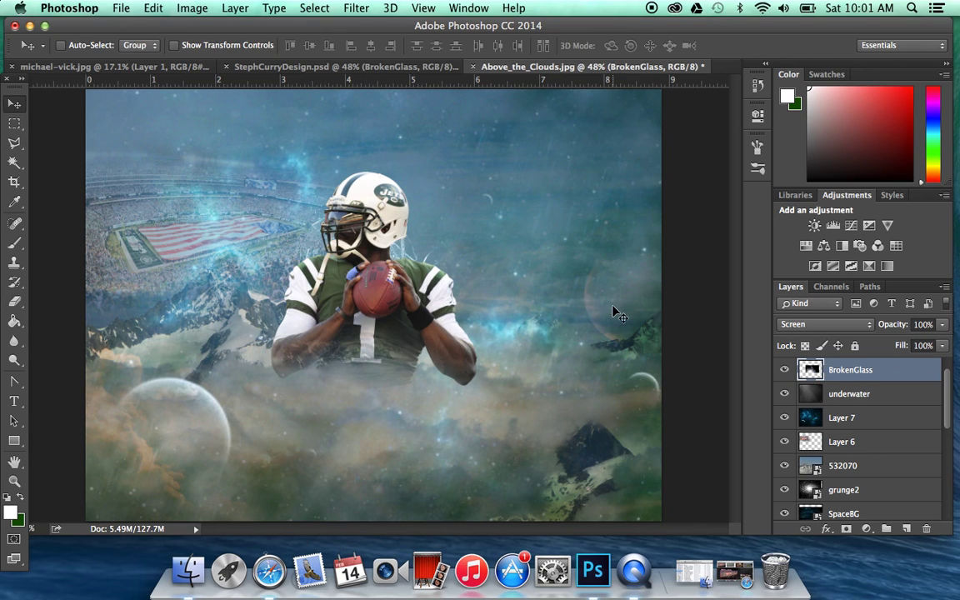
Step: Copy the lower Transparent-Water-Splash layer from StephCurryDesign.psd into Above_the_Clouds.jpg and position the splash behind the player's shoulders
left_click(346, 65)
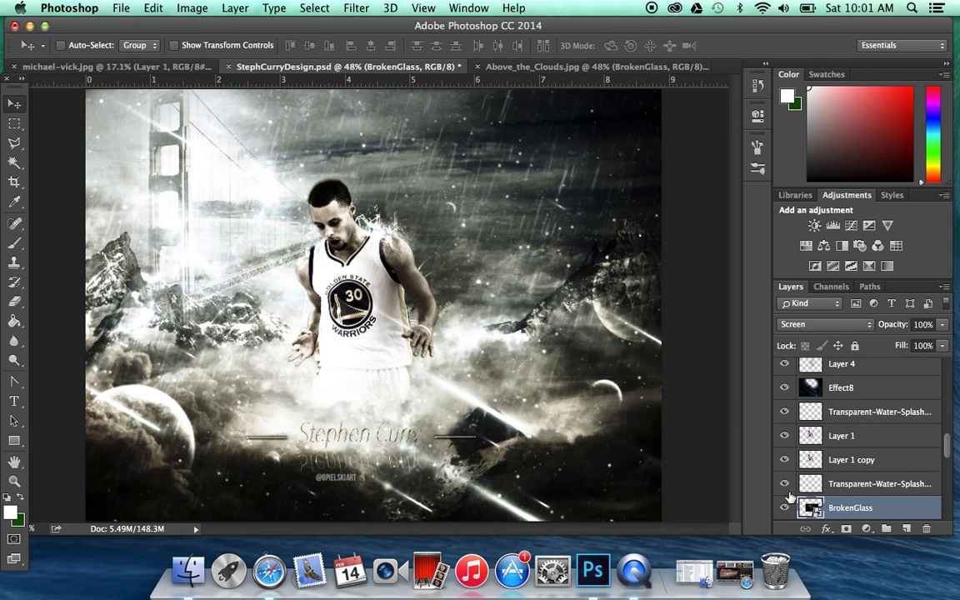
left_click(848, 488)
left_click_drag(309, 294, 355, 345)
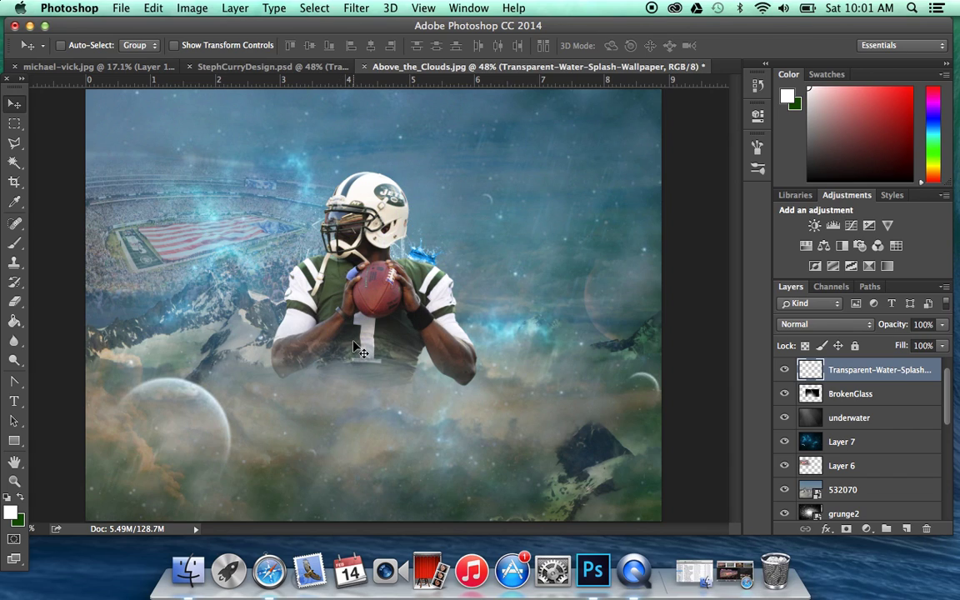
mouse_move(475, 231)
left_mouse_down()
mouse_move(467, 232)
mouse_move(474, 240)
left_mouse_up()
left_click_drag(945, 454, 943, 405)
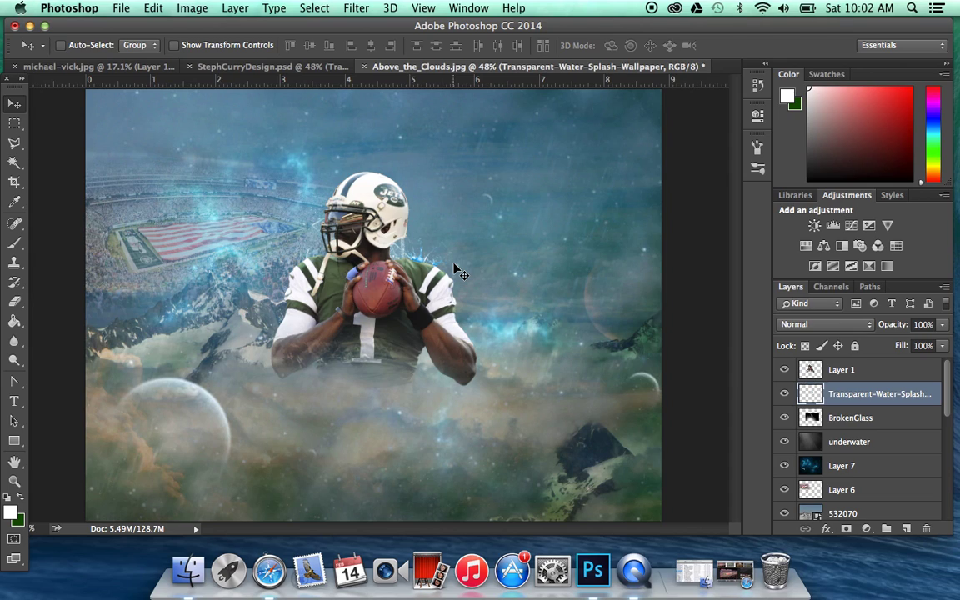
Step: Duplicate the water splash layer, move the copy above the player layer, and set its blend mode to Screen
key("super+j")
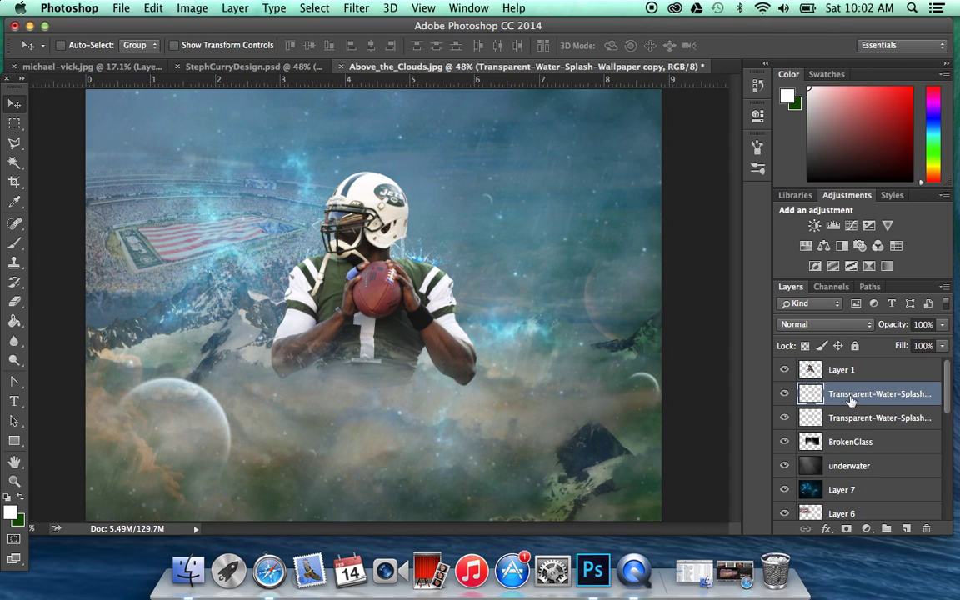
left_click(900, 397)
left_click_drag(900, 396, 810, 367)
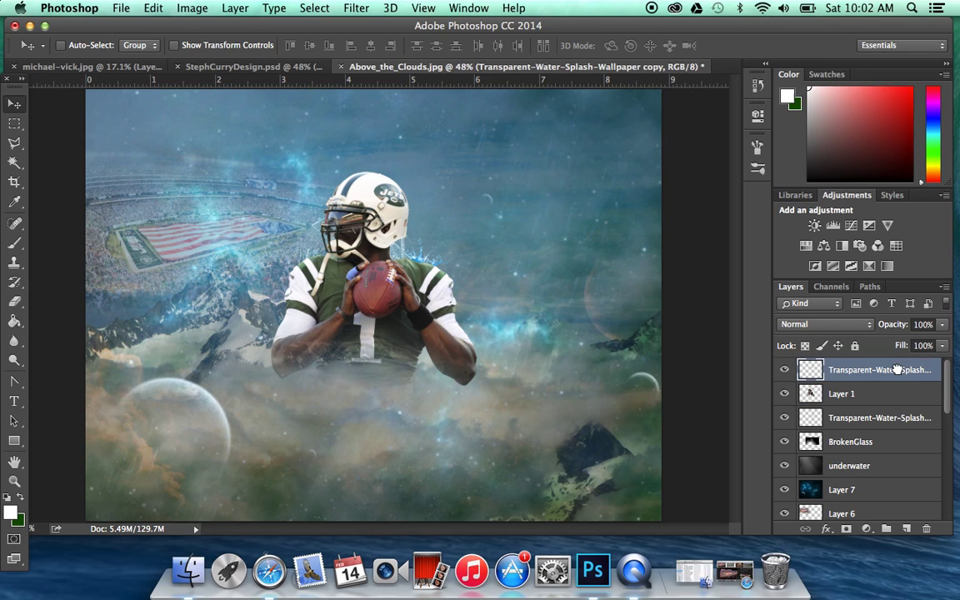
left_click(787, 324)
left_click(793, 431)
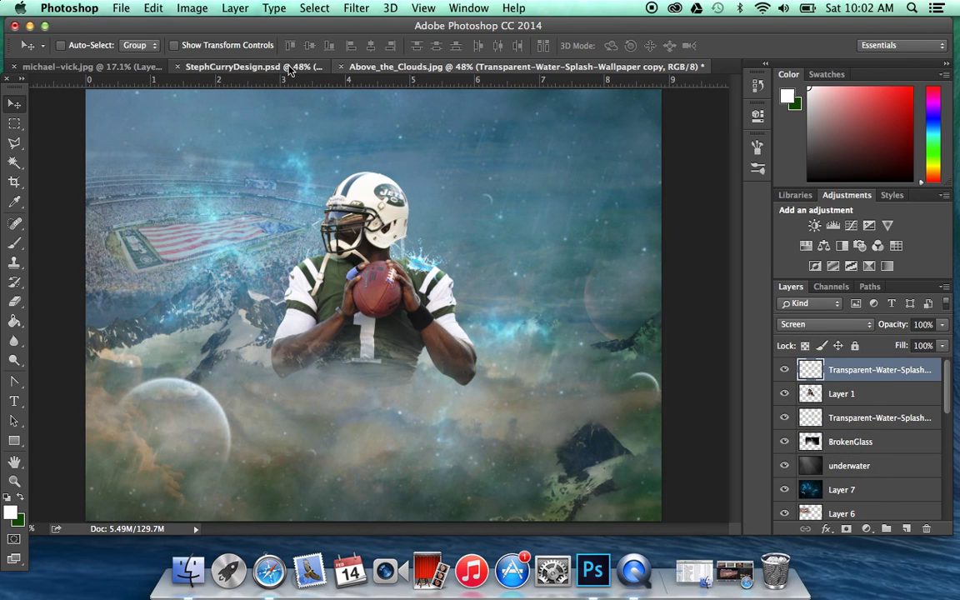
Step: Check the splash and Layer 1 copy layers in StephCurryDesign.psd, and duplicate the player's Layer 1 in Above_the_Clouds.jpg
left_click(263, 67)
left_click(899, 435)
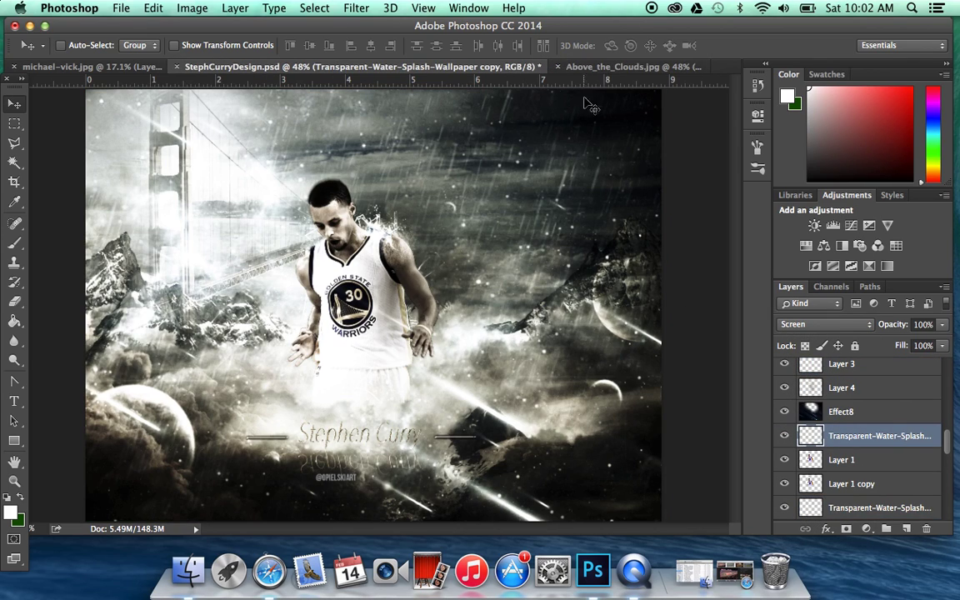
left_click(784, 483)
left_click(784, 483)
left_click(631, 67)
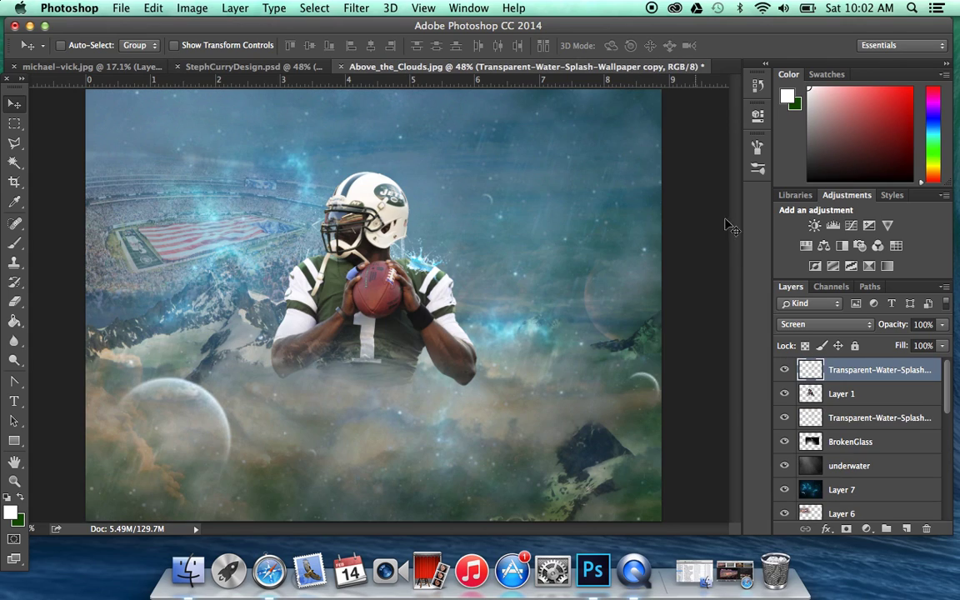
left_click(836, 393)
key("ctrl+j")
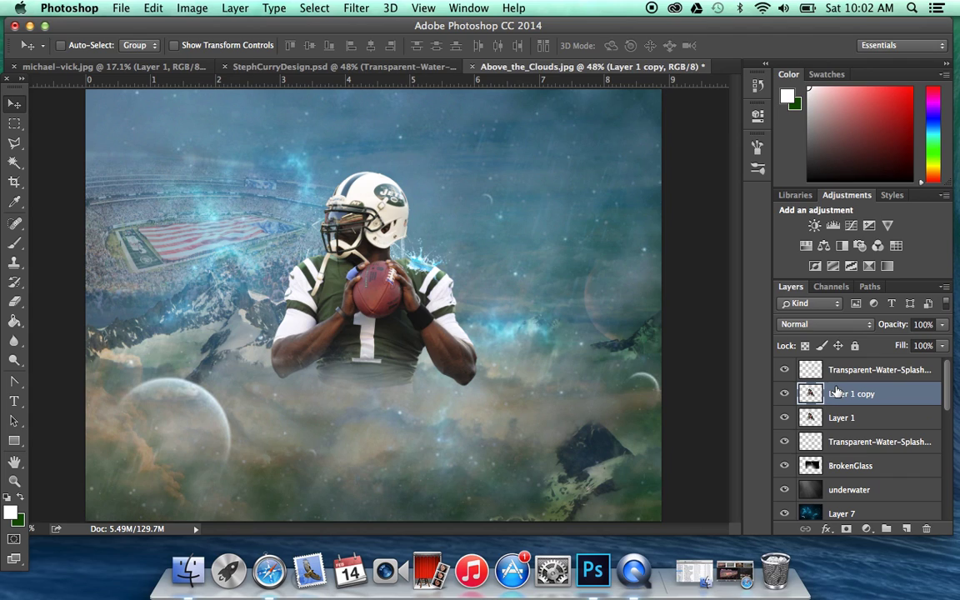
Step: Move Layer 1 copy below Layer 1 and apply a Radial Blur with amount 19, Zoom method and Good quality
left_click_drag(822, 393, 838, 427)
left_click(346, 7)
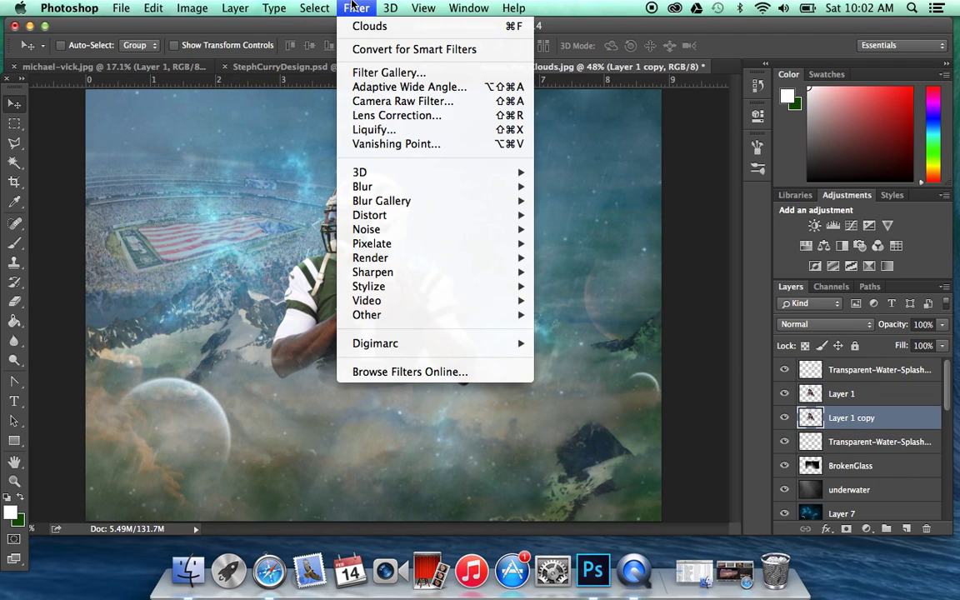
mouse_move(420, 185)
left_click(579, 286)
left_click(399, 238)
left_click_drag(392, 165, 399, 165)
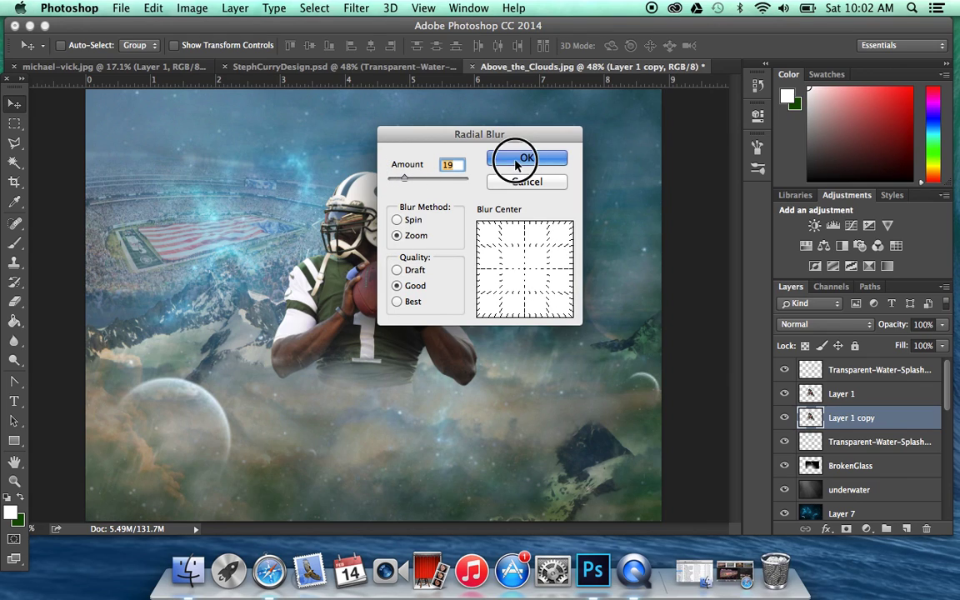
left_click(515, 165)
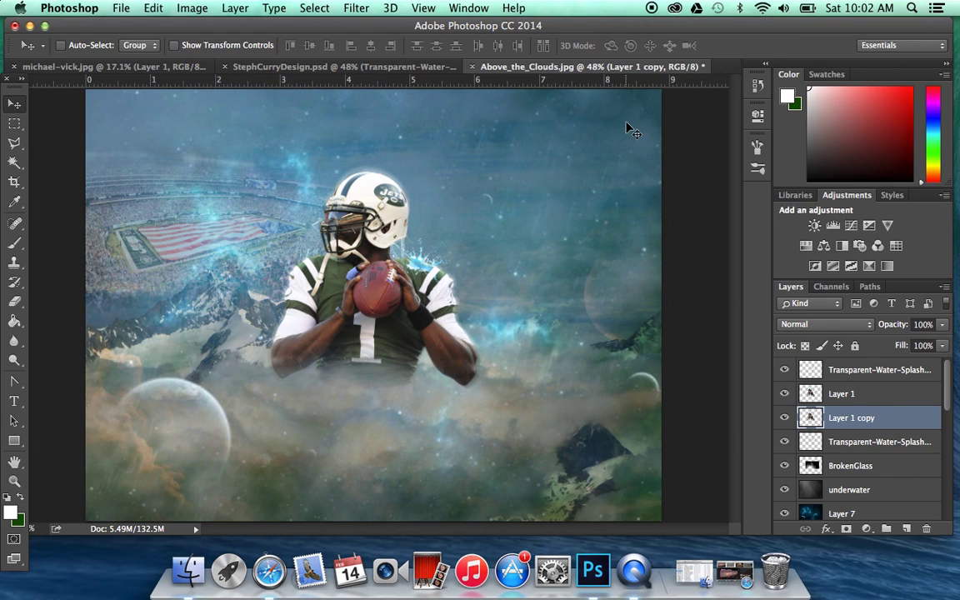
Step: Examine what the Effect8 layer contributes in StephCurryDesign.psd by toggling its visibility
left_click(854, 370)
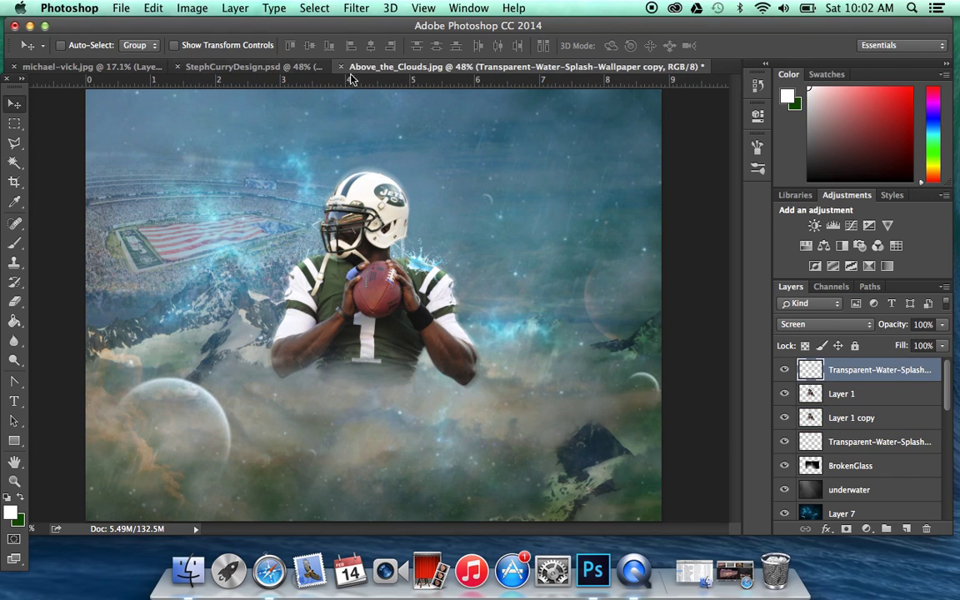
left_click(249, 64)
left_click(813, 490)
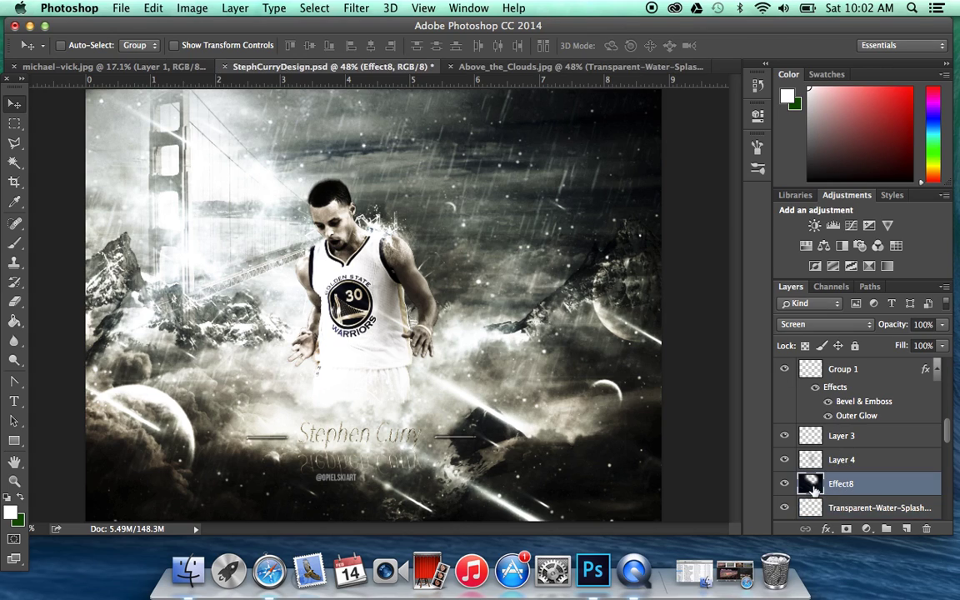
left_click(784, 484)
left_click(784, 484)
left_click(784, 484)
left_click(784, 484)
left_click(784, 485)
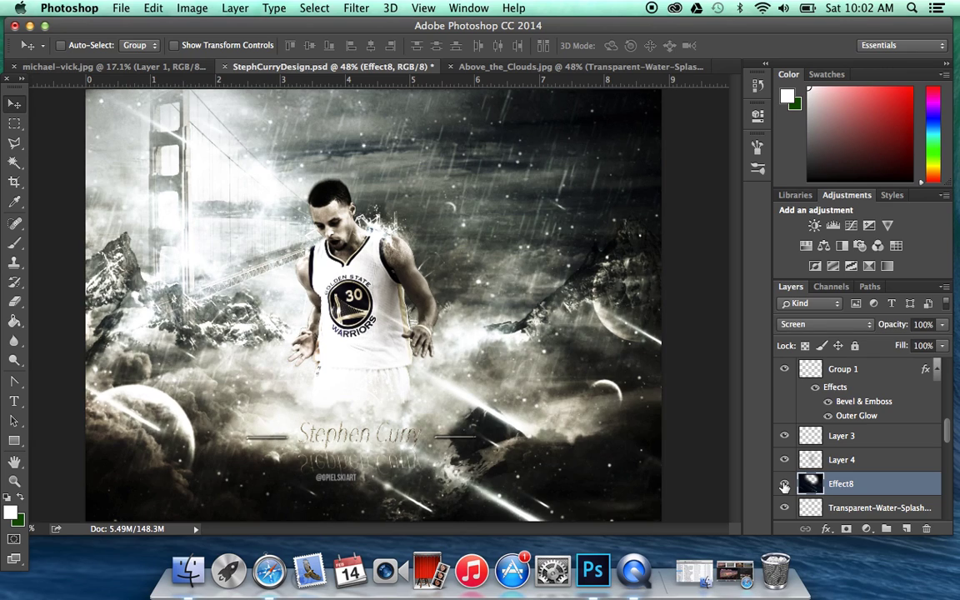
Step: Bring the blue light-streak image Effect8 from the desktop into Above_the_Clouds.jpg, above the top splash layer
left_click(488, 67)
left_click_drag(483, 28, 452, 309)
left_click(774, 116)
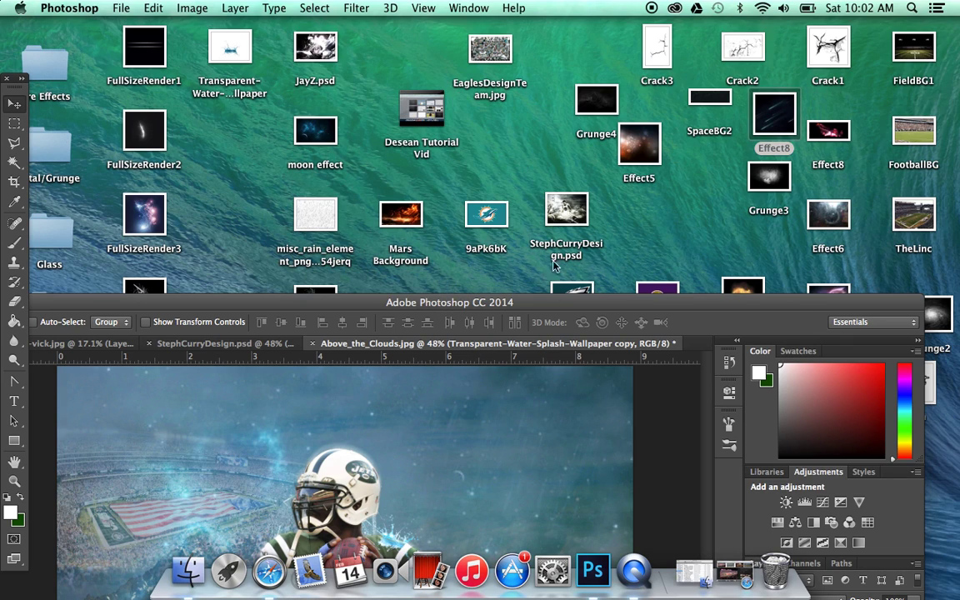
left_click(644, 241)
left_click_drag(770, 123, 489, 371)
left_click_drag(580, 302, 618, 7)
Step: Flip the Effect8 image horizontally, scale it to about 104% so it covers the canvas, and place it
right_click(467, 251)
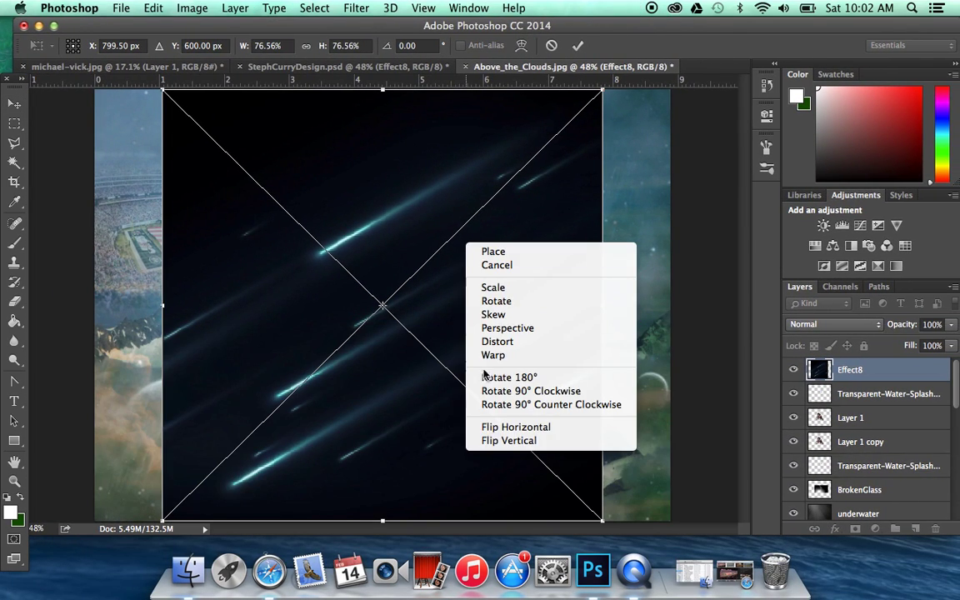
left_click(504, 428)
left_click_drag(601, 92, 683, 10)
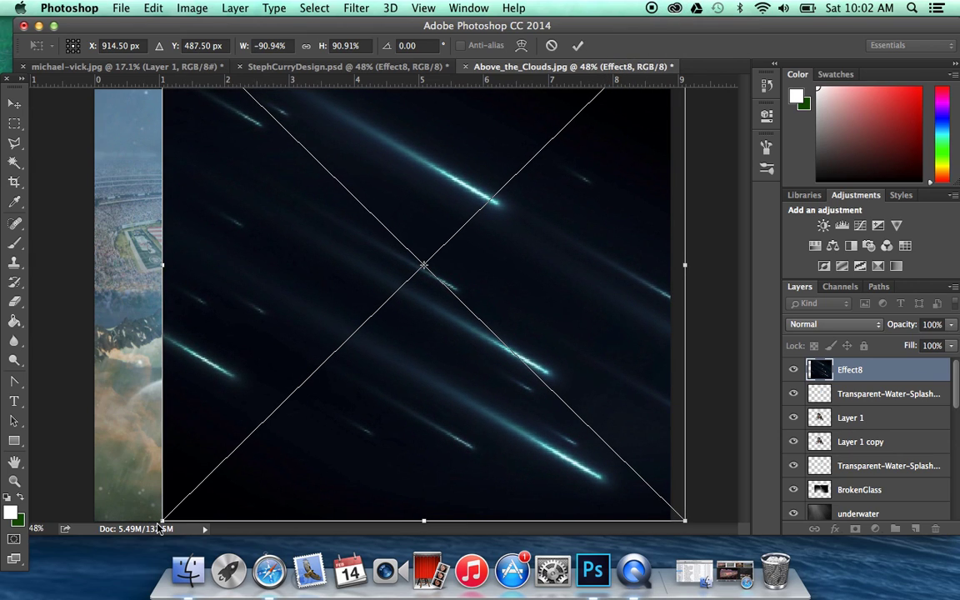
left_click_drag(162, 520, 86, 593)
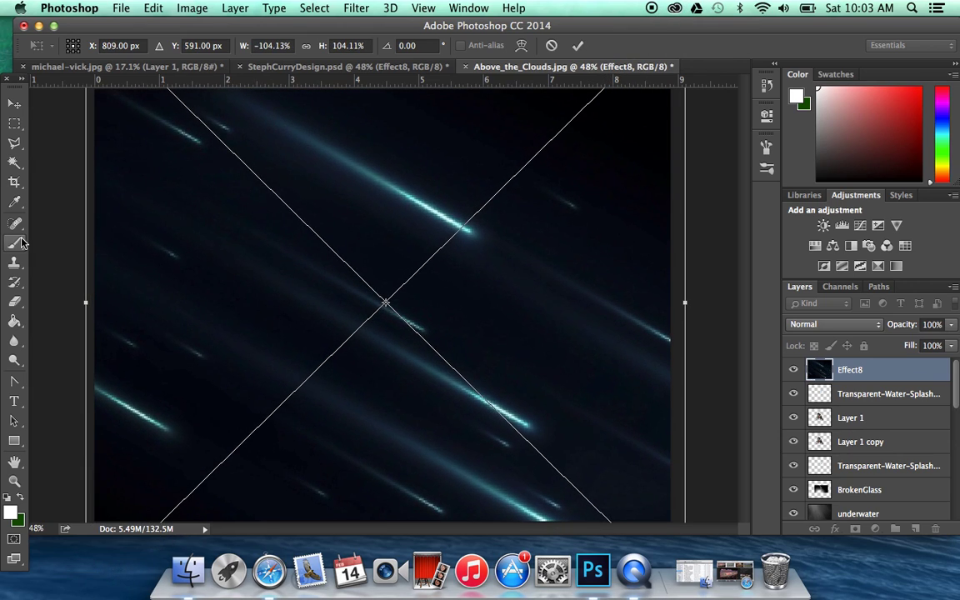
left_click(15, 101)
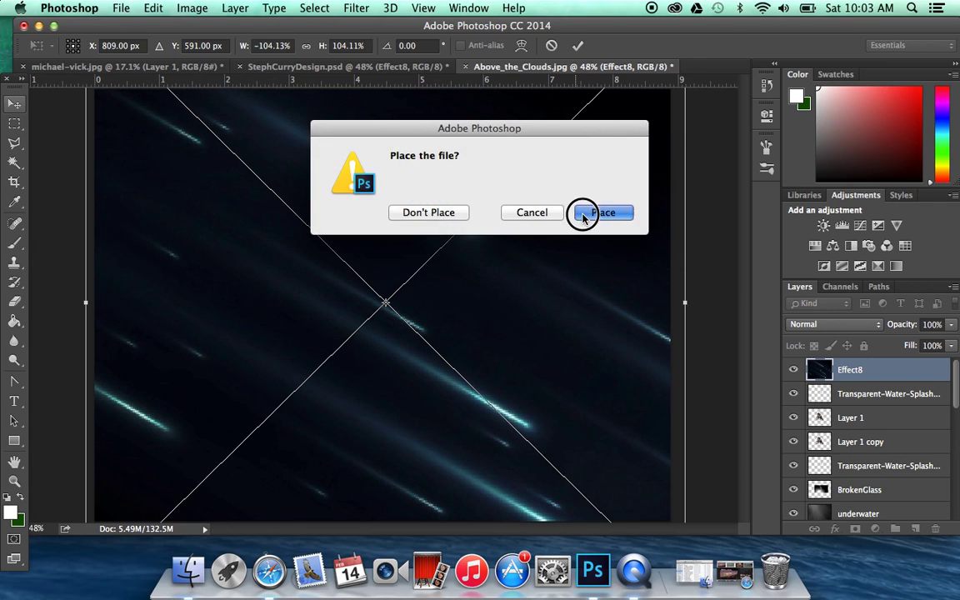
left_click(601, 210)
Step: Set the Effect8 layer's blend mode to Screen and erase the large streak crossing the player's helmet
left_click(830, 324)
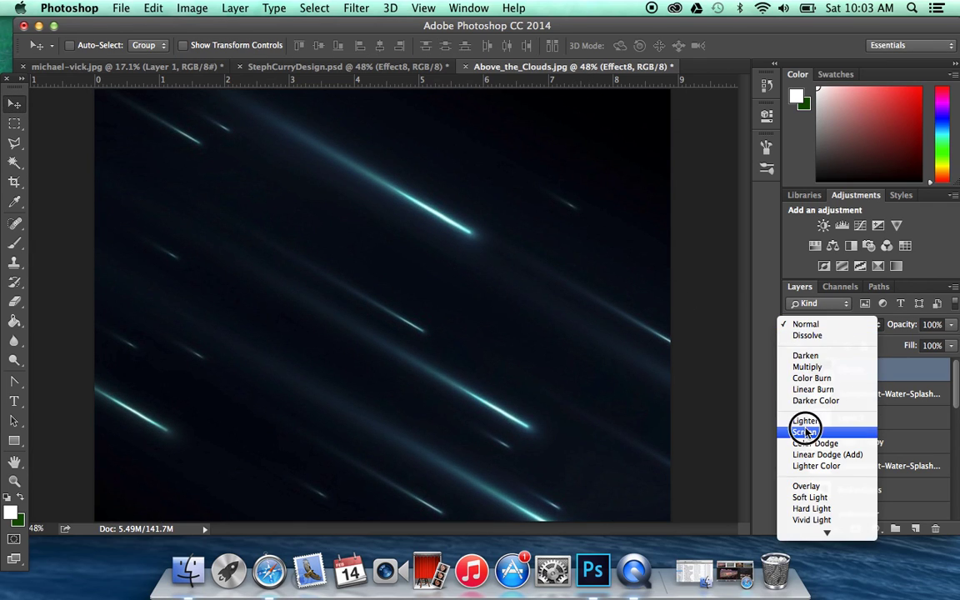
left_click(733, 430)
left_click(14, 300)
left_click(294, 109)
left_click(616, 230)
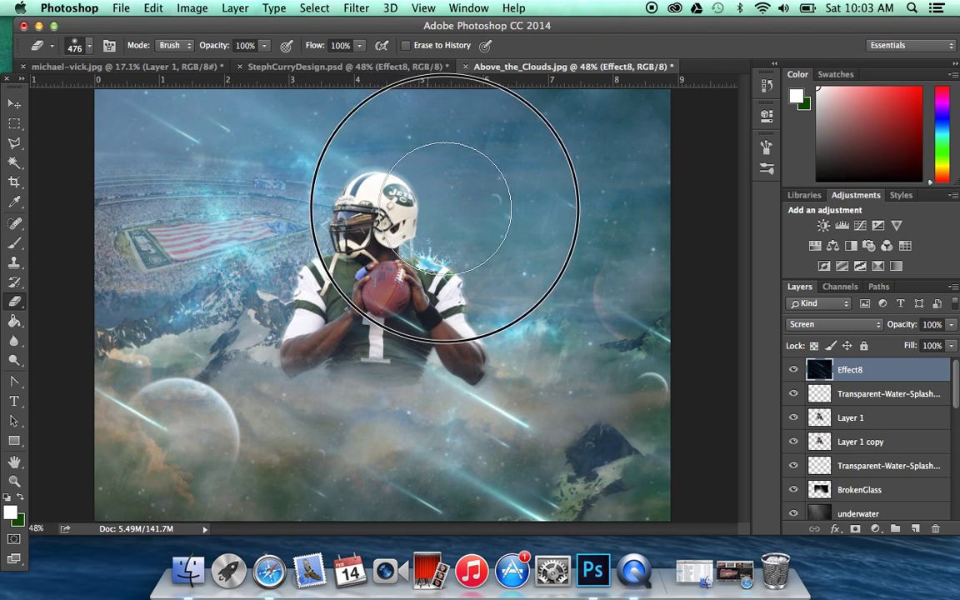
left_click(12, 100)
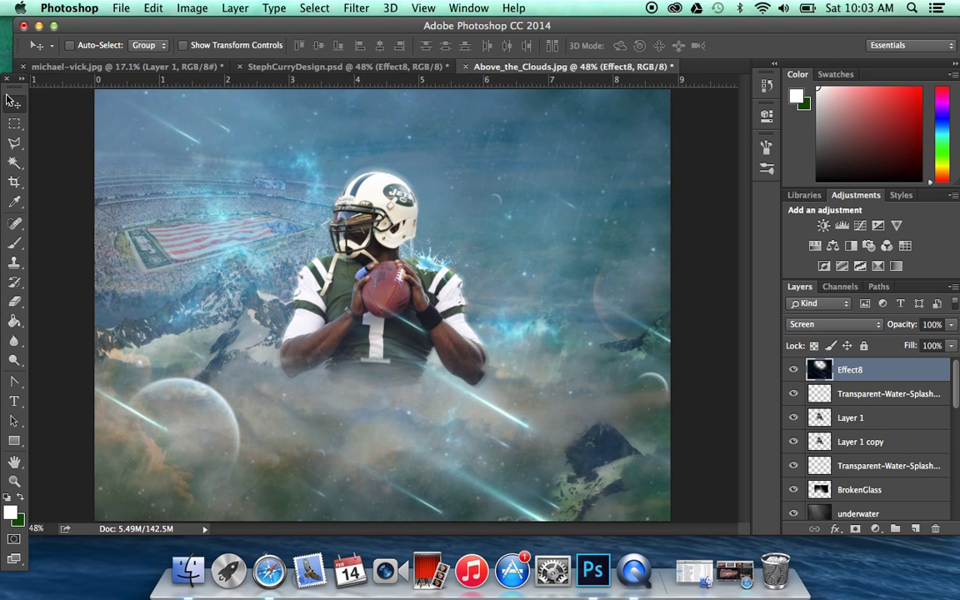
Step: Colorize the Effect8 streaks green using Hue/Saturation with hue 113 and saturation 25
left_click(10, 248)
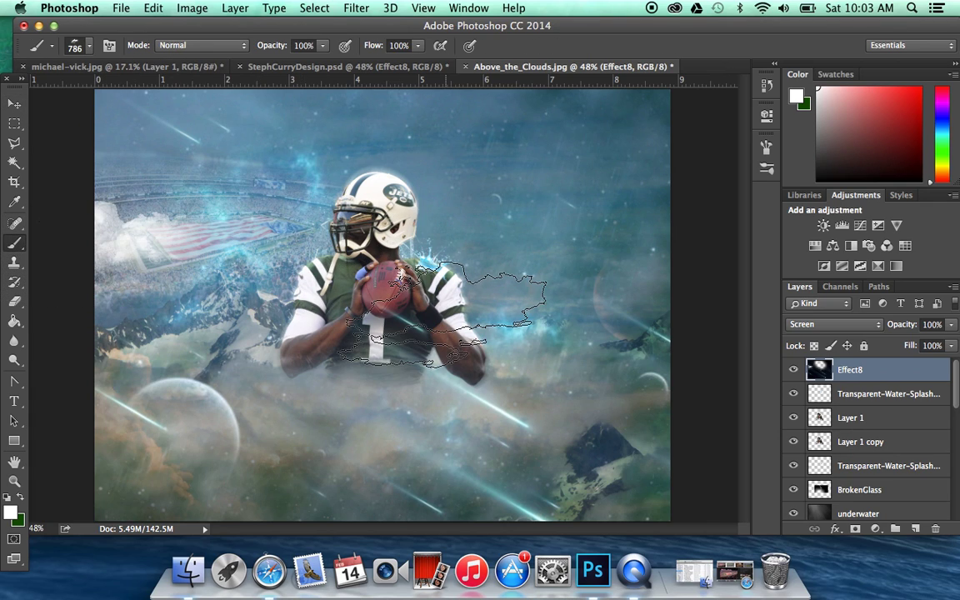
left_click(14, 102)
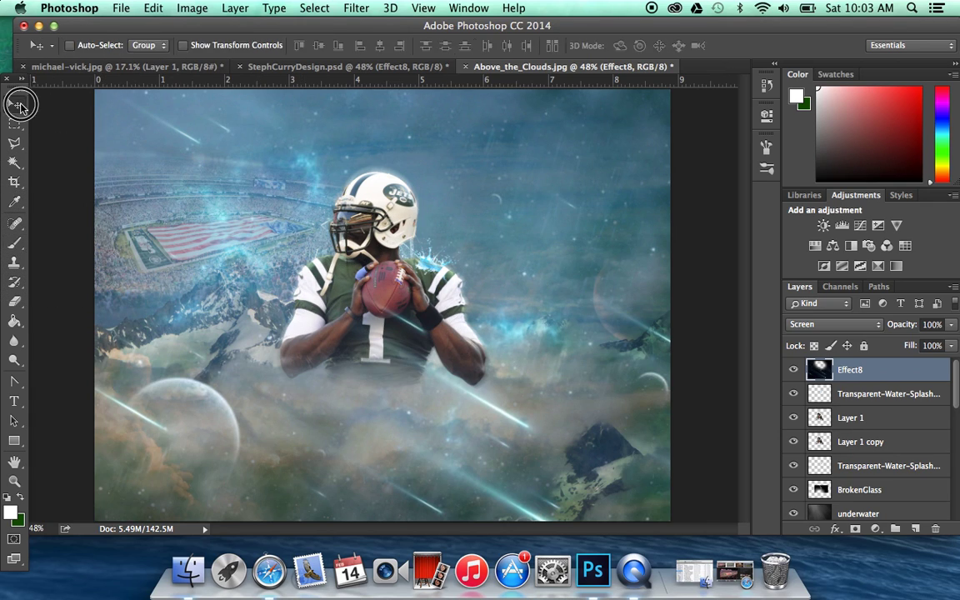
left_click(191, 9)
mouse_move(204, 49)
left_click(415, 130)
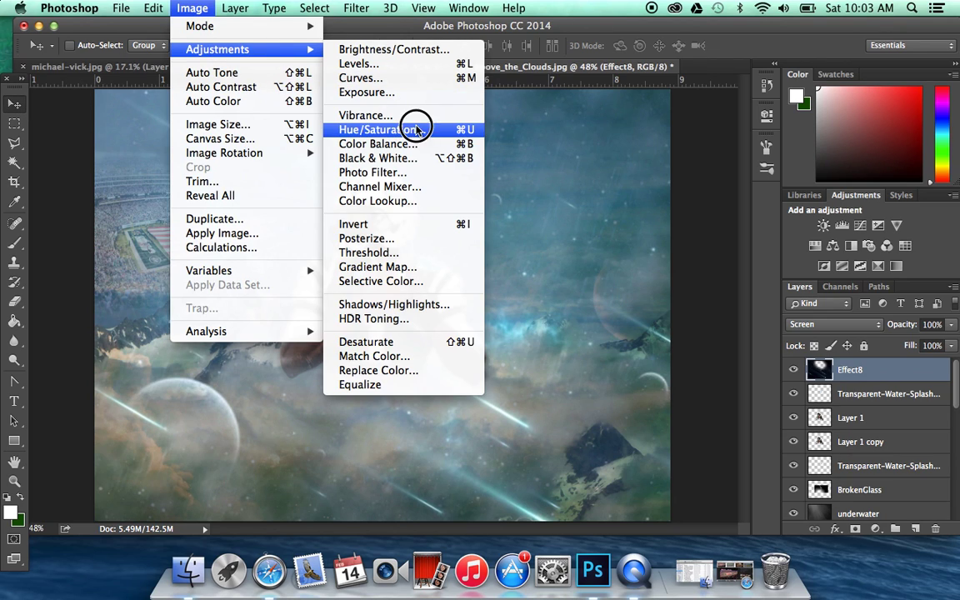
left_click(863, 339)
left_click(688, 250)
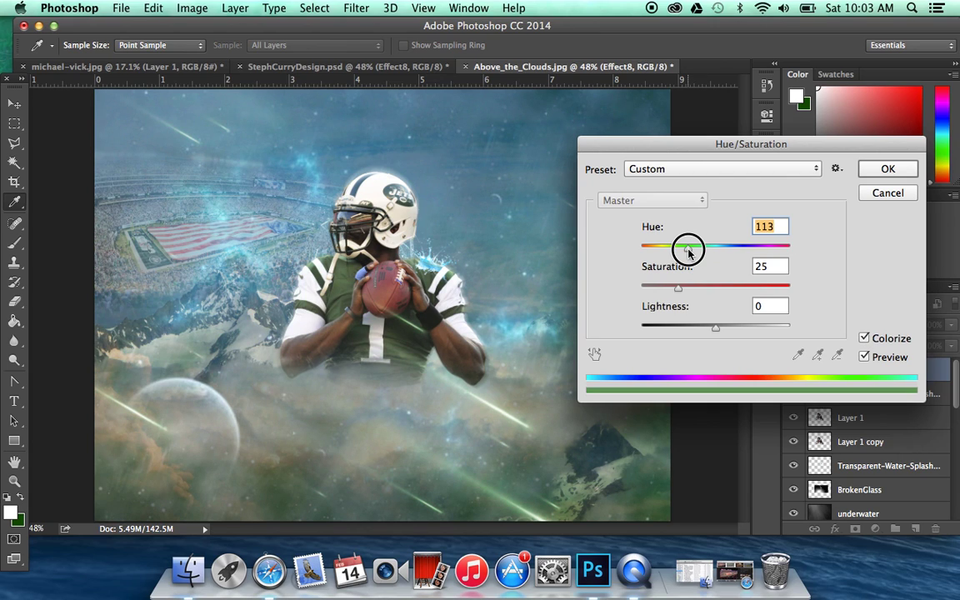
left_click(885, 169)
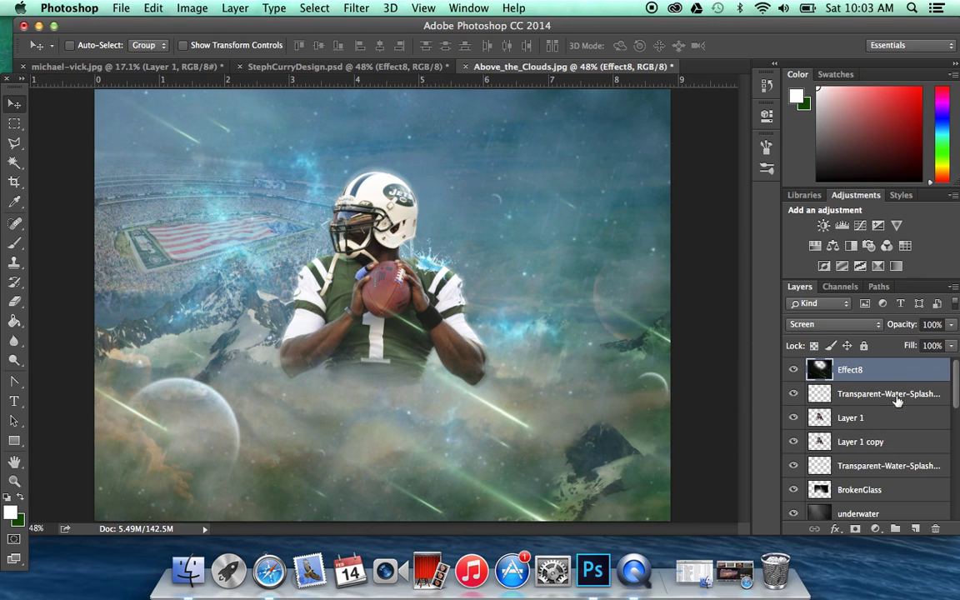
Step: Check the Layer 4 shading in StephCurryDesign.psd, and add a new layer above Effect8 in Above_the_Clouds.jpg
left_click(367, 66)
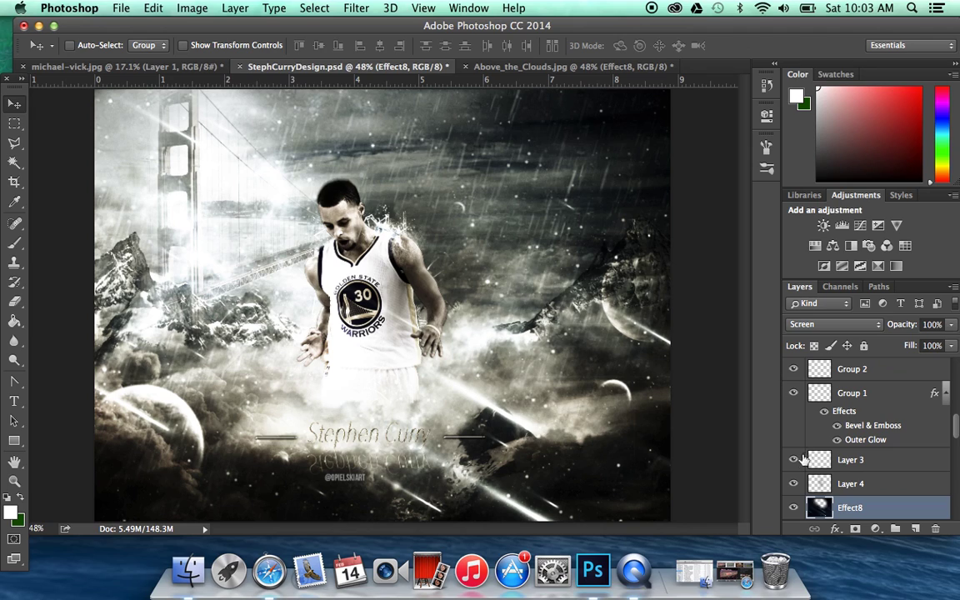
left_click(794, 485)
left_click(794, 485)
left_click(530, 67)
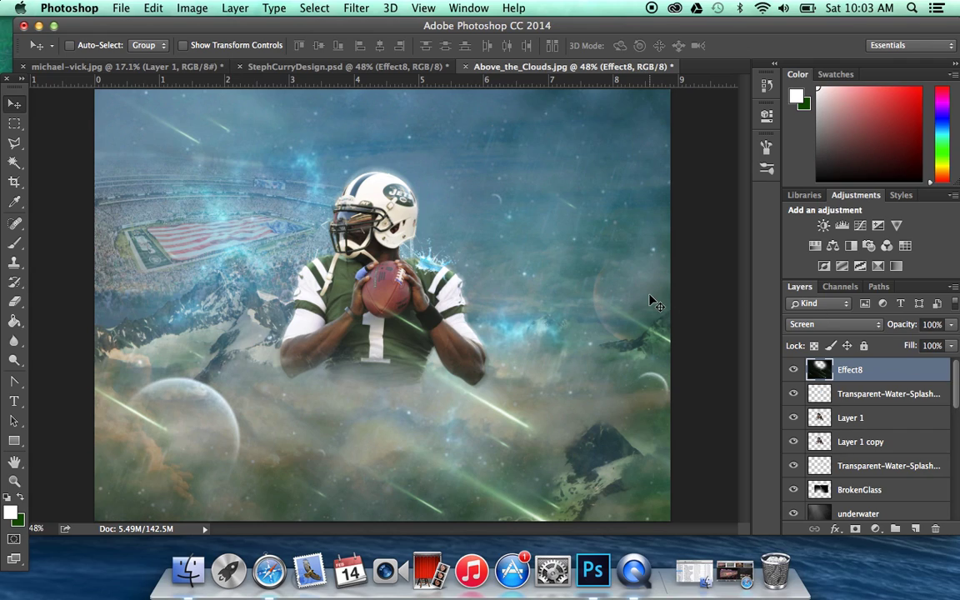
left_click(916, 528)
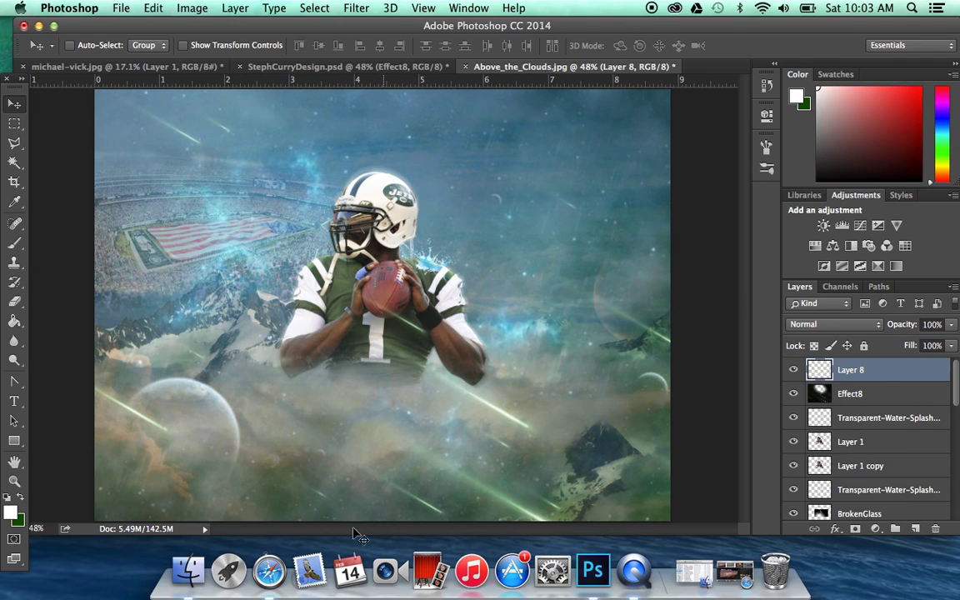
Step: Set the Brush tool to a soft round tip with a size of 140 px
left_click(15, 245)
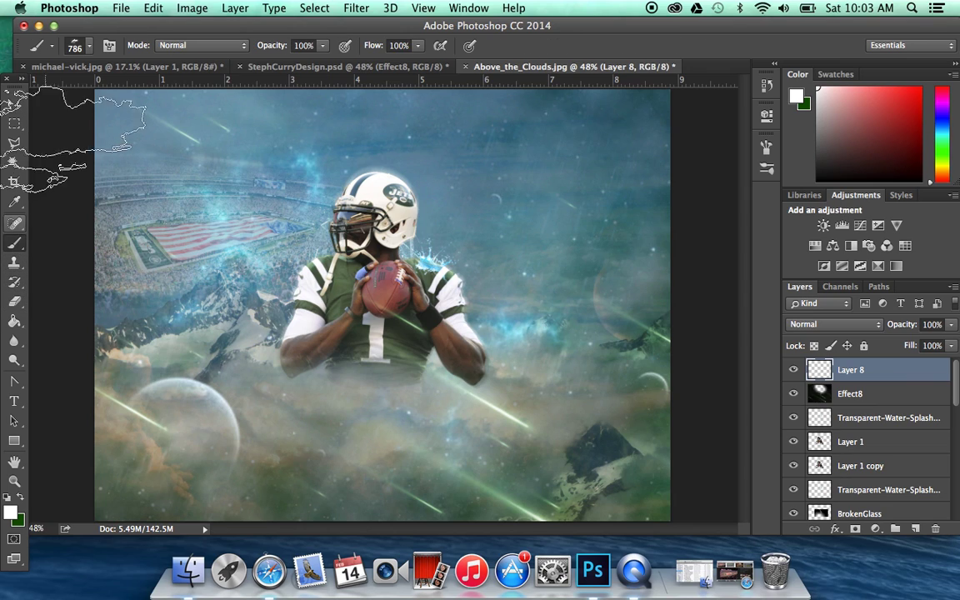
left_click(86, 47)
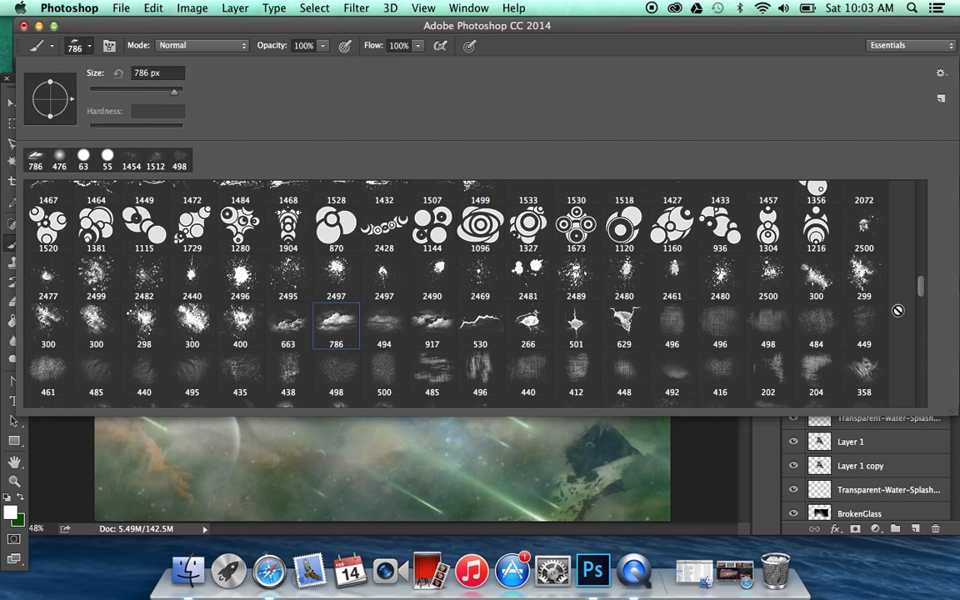
left_click_drag(921, 272, 923, 151)
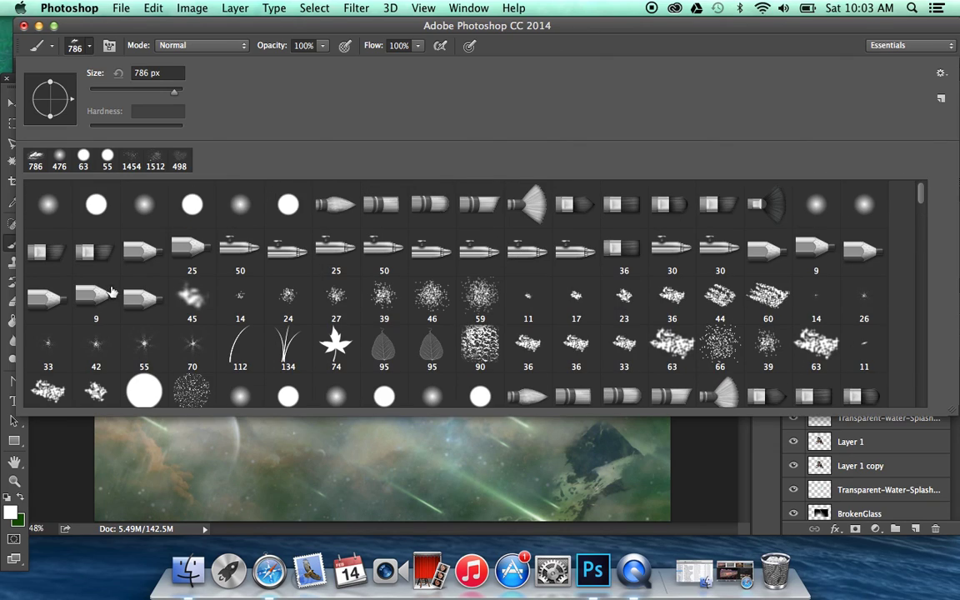
left_click(141, 218)
double_click(143, 74)
type("140")
key("Return")
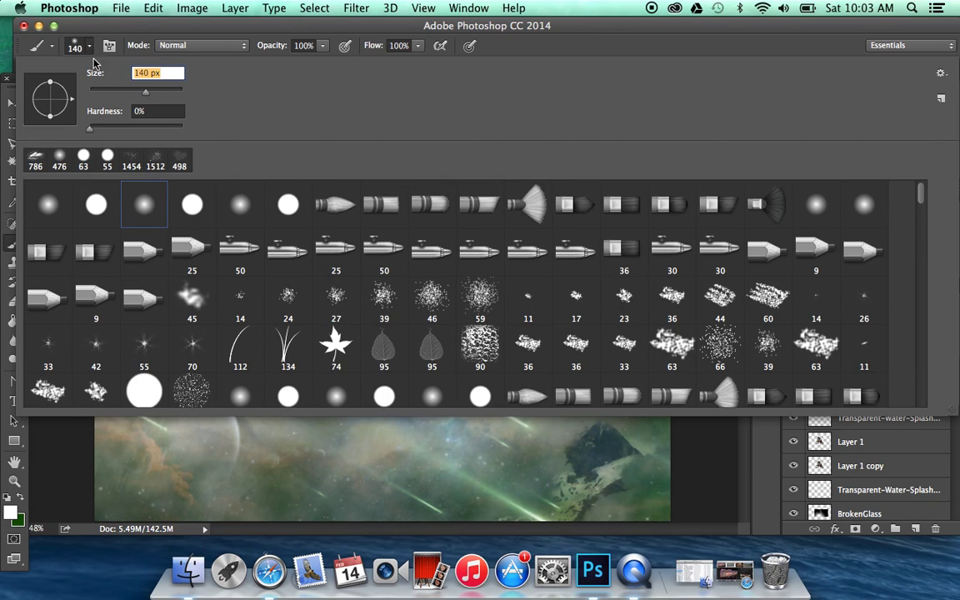
left_click(90, 45)
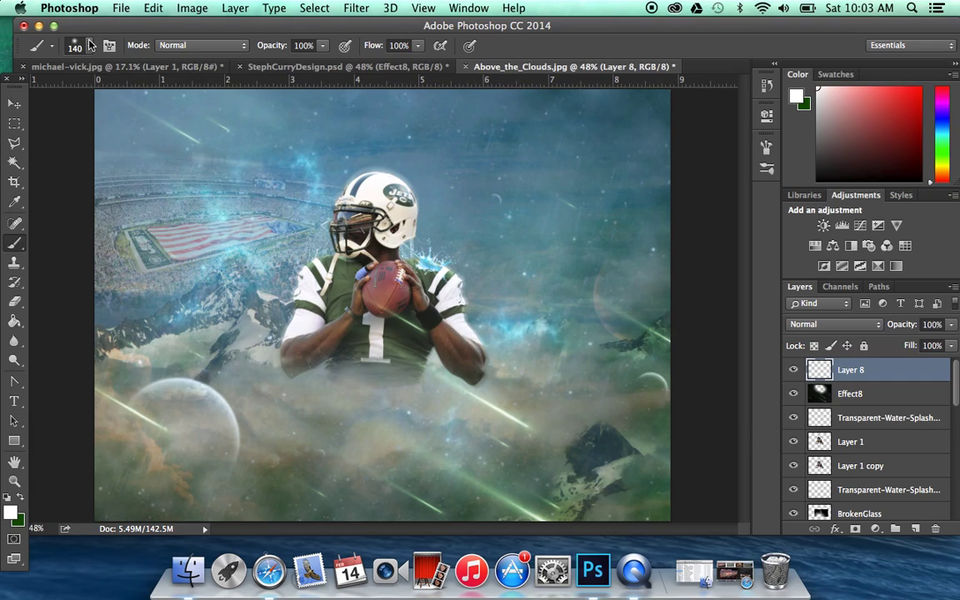
Step: Set the foreground color to black (000000) and paint soft shading over the shadowed side of the player's body
left_click(10, 511)
left_click_drag(480, 302, 710, 313)
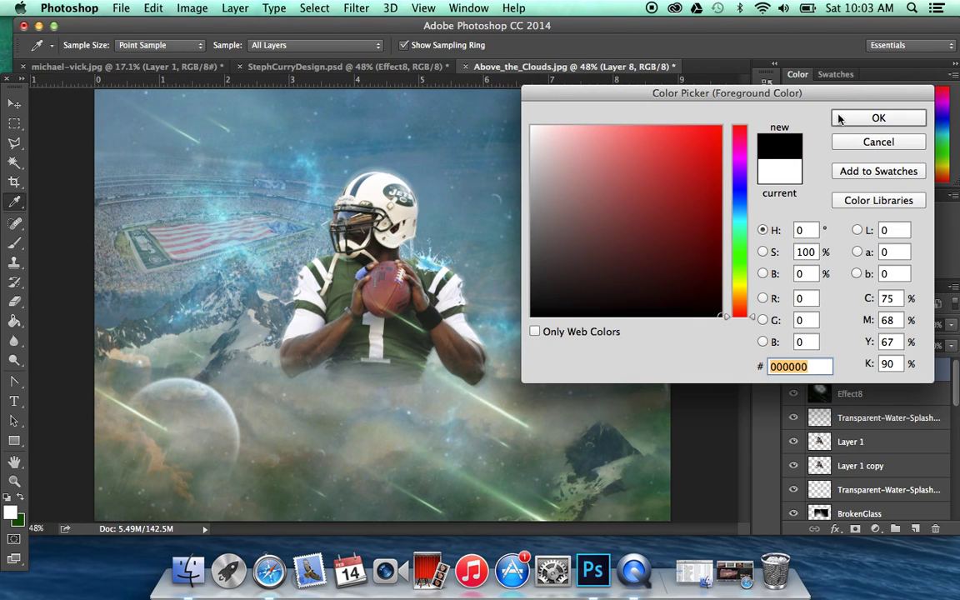
left_click(860, 116)
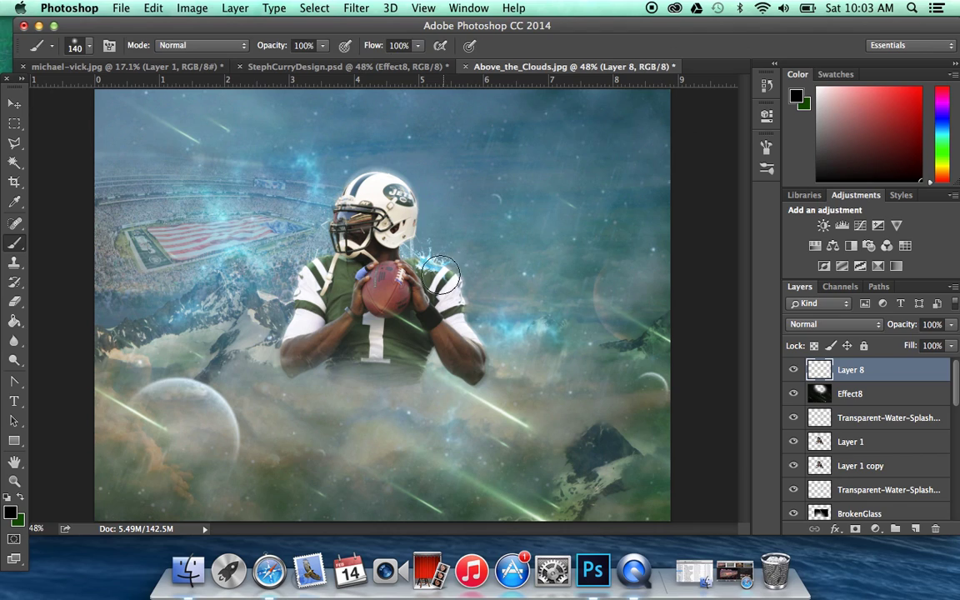
mouse_move(374, 229)
left_mouse_down()
mouse_move(447, 290)
mouse_move(466, 359)
mouse_move(428, 343)
mouse_move(428, 333)
mouse_move(414, 349)
mouse_move(411, 379)
mouse_move(392, 377)
mouse_move(377, 345)
mouse_move(409, 324)
mouse_move(350, 350)
mouse_move(316, 315)
left_mouse_up()
Step: Soften the black shading on Layer 8 with a Gaussian Blur of about 76.6 pixels radius
left_click(345, 9)
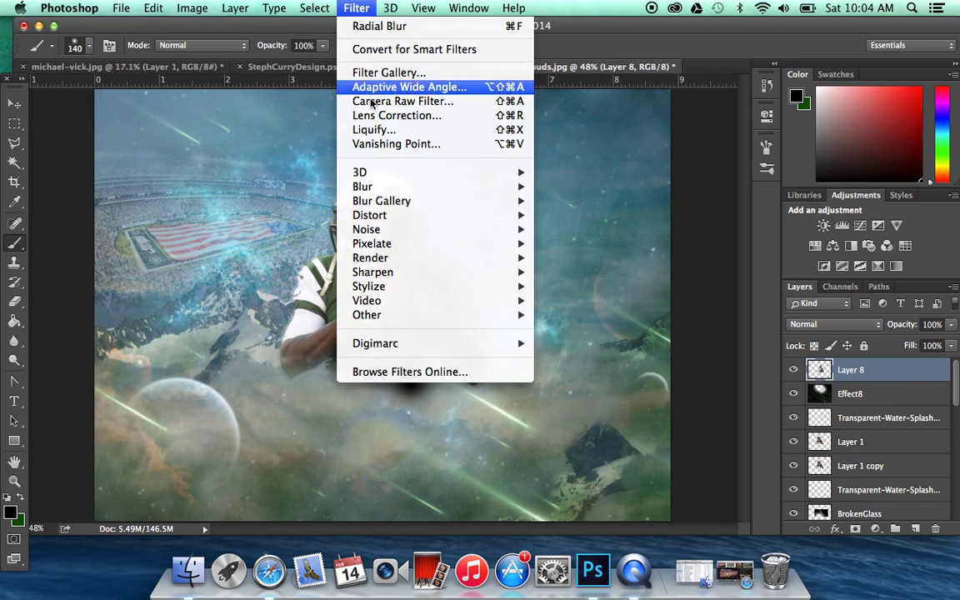
mouse_move(375, 185)
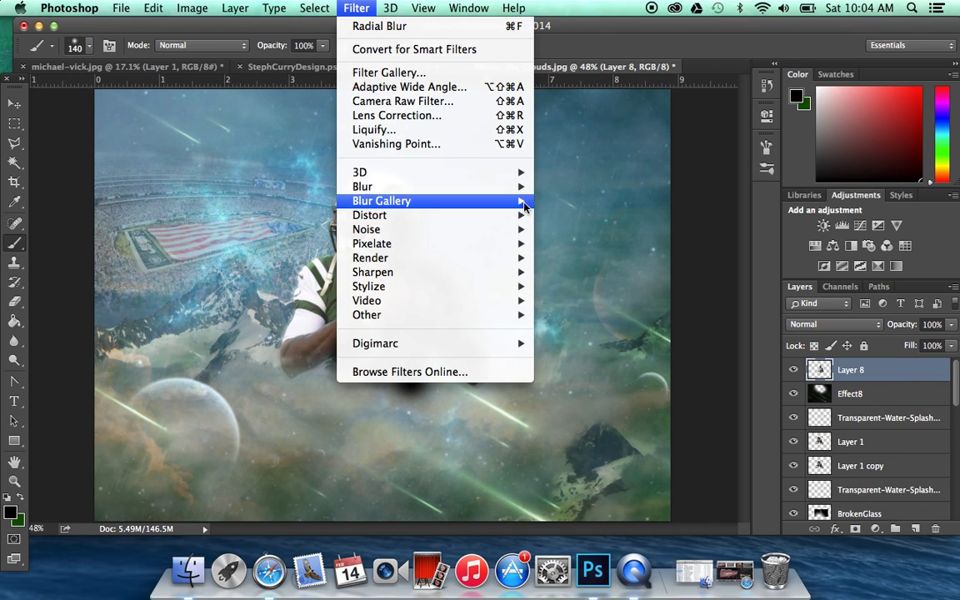
left_click(578, 245)
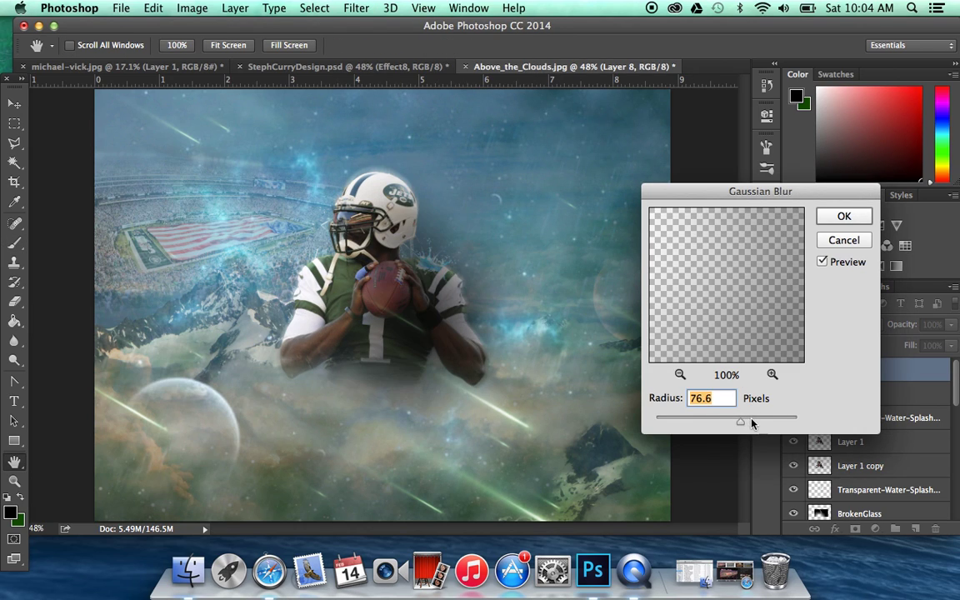
key("Return")
key("b")
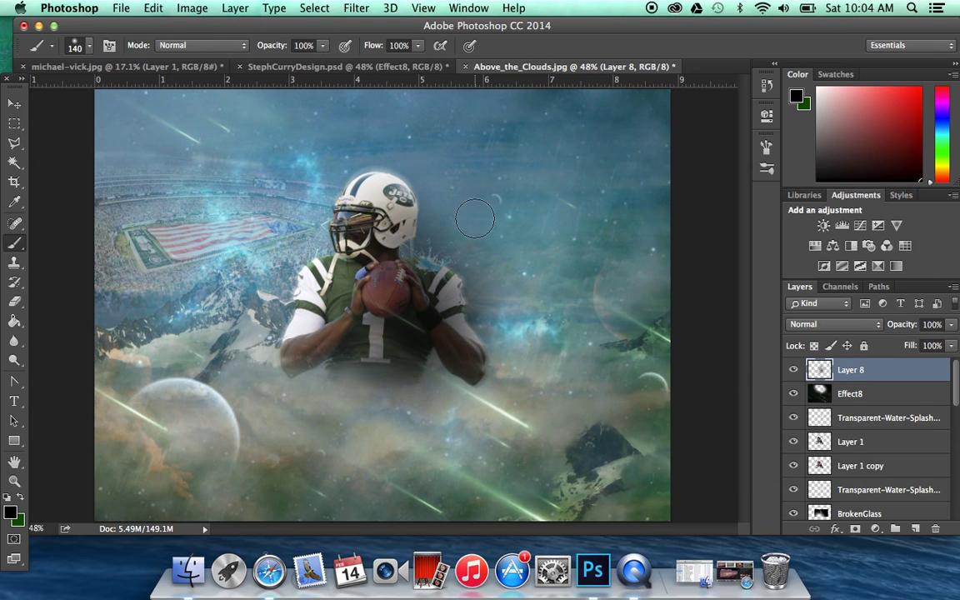
Step: Check what Layer 3 adds in StephCurryDesign.psd, and return to Above_the_Clouds.jpg
left_click(343, 66)
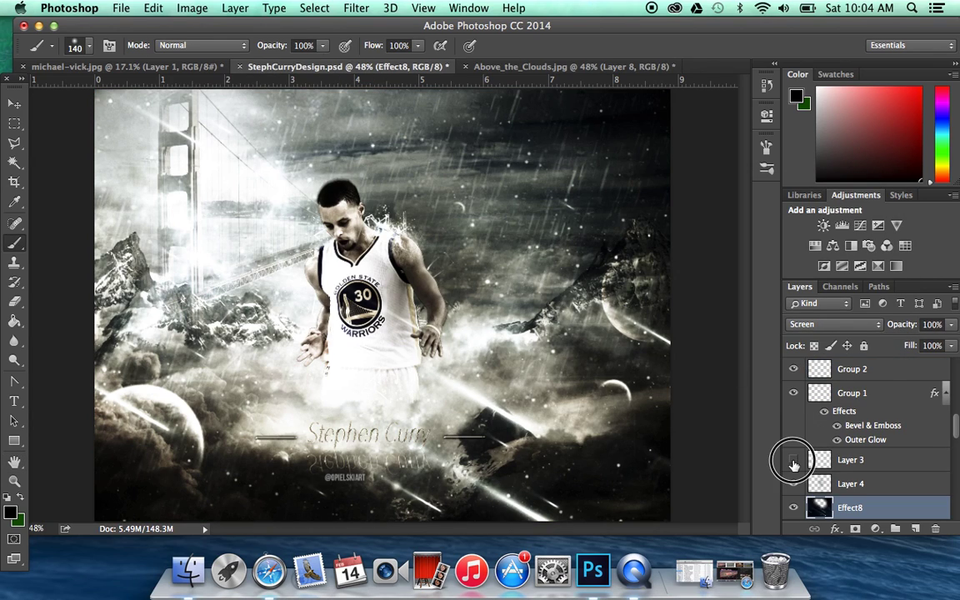
left_click(533, 66)
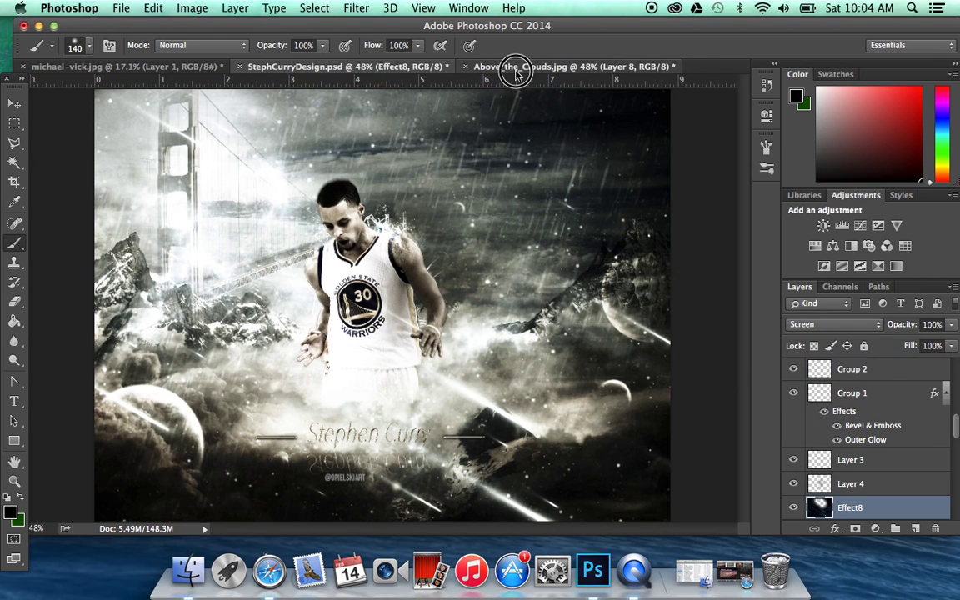
Step: Create a new layer above Layer 8 and choose the textured brush tip sized 495 px
left_click(915, 528)
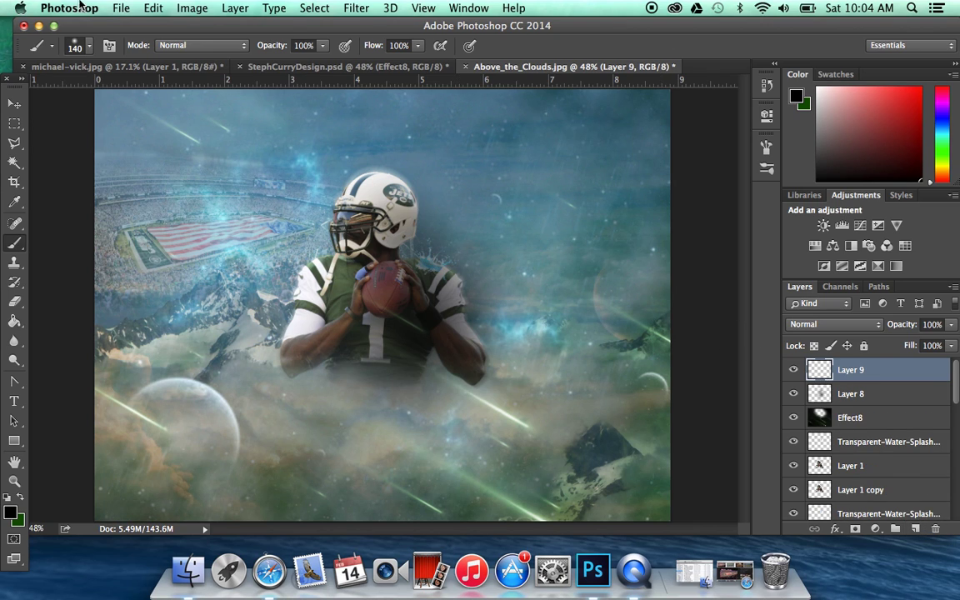
left_click(89, 48)
left_click_drag(921, 198, 923, 303)
left_click(185, 260)
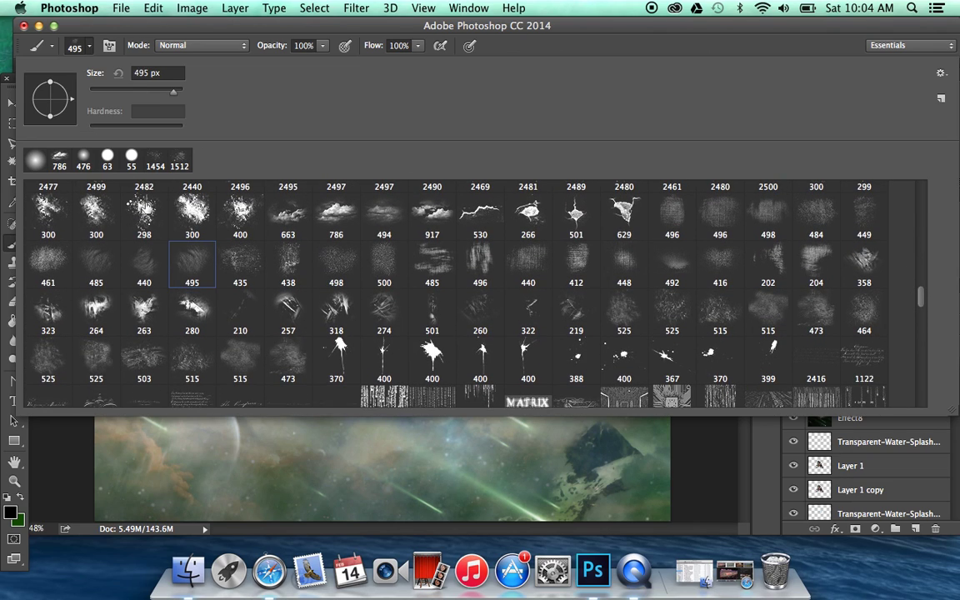
left_click(75, 49)
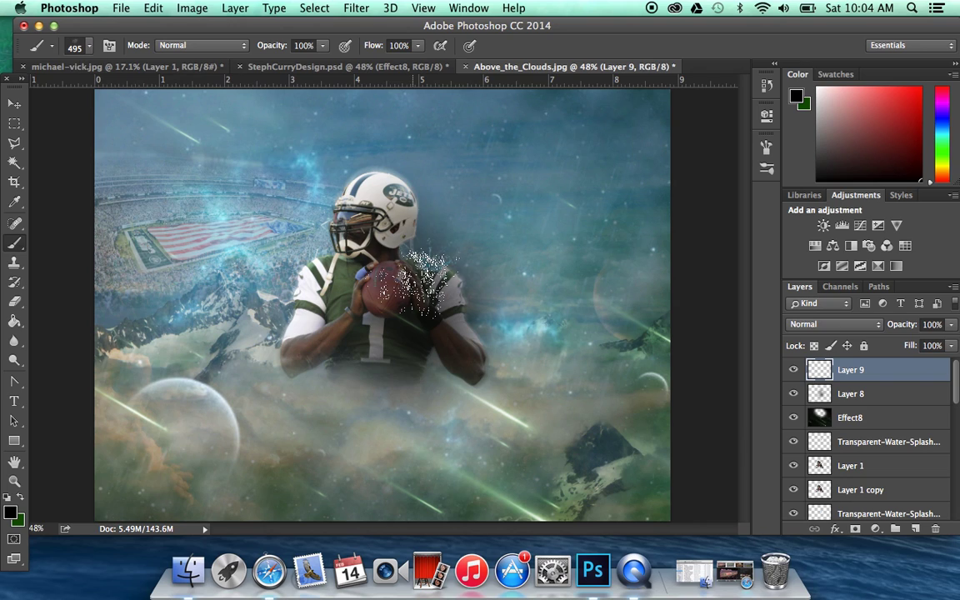
Step: Set the foreground color to white (ffffff) and the brush size to 95 px
left_click(10, 511)
left_click_drag(638, 233, 494, 64)
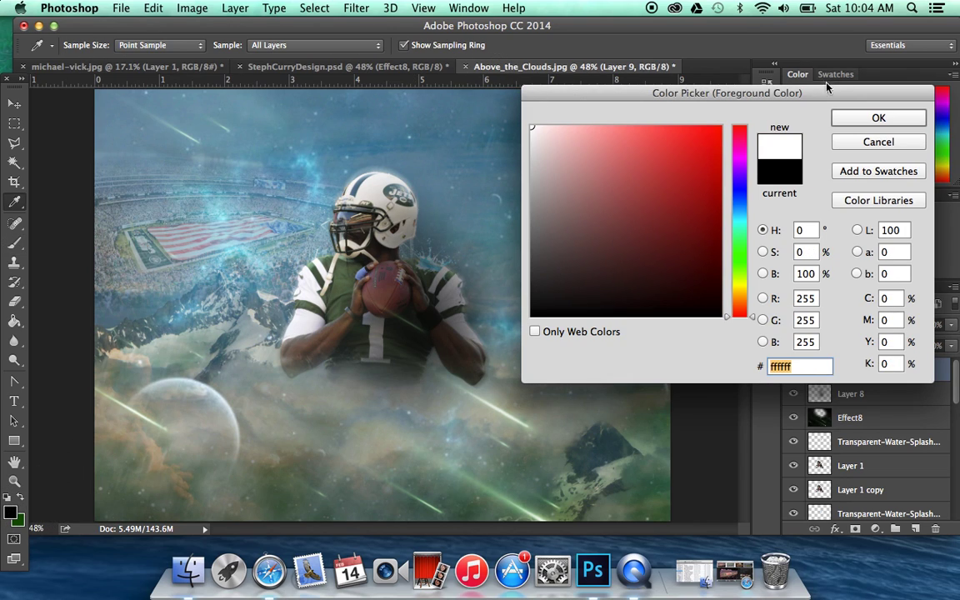
key("Return")
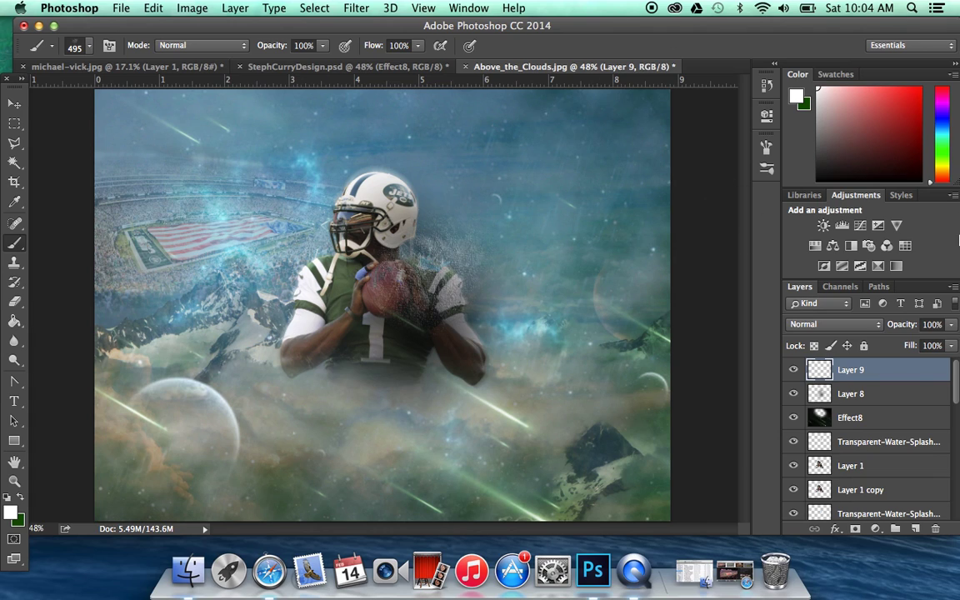
left_click(89, 47)
double_click(150, 73)
type("95")
key("Return")
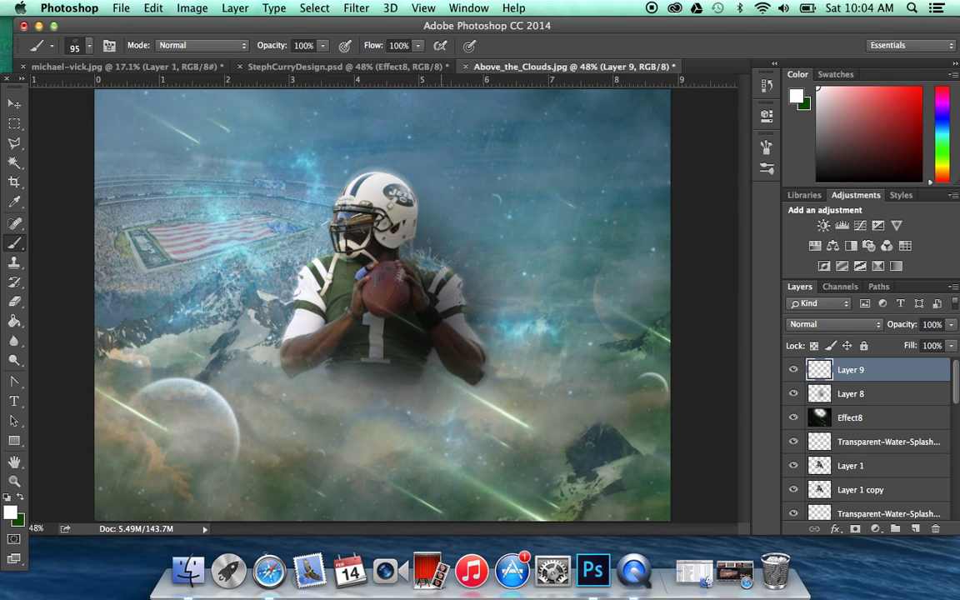
Step: Inspect the black Layer 6 and its blend settings in StephCurryDesign.psd, and return to Above_the_Clouds.jpg
left_click(14, 104)
left_click(315, 67)
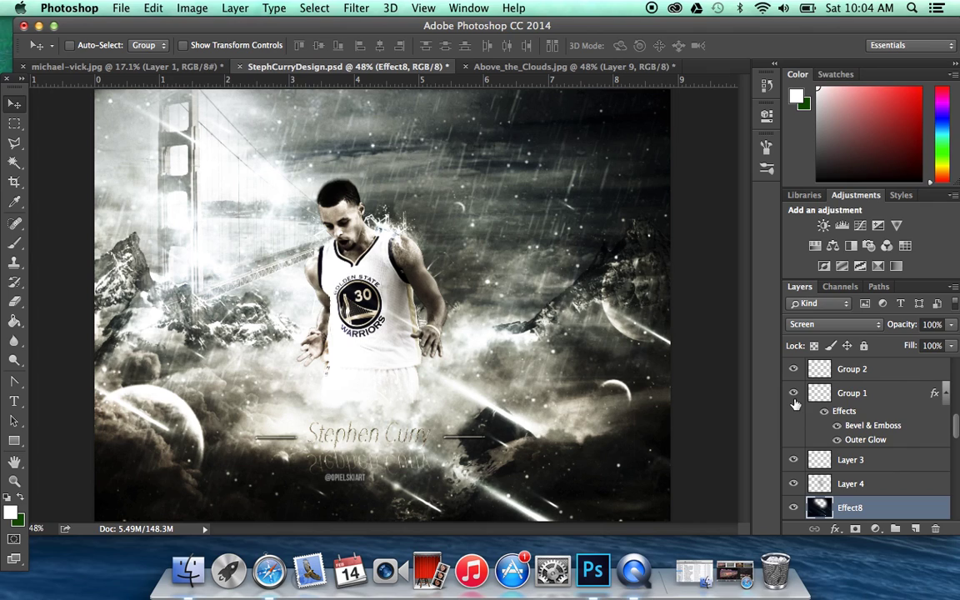
scroll(950, 417, "up", 5)
left_click(794, 502)
left_click(794, 503)
left_click(823, 488)
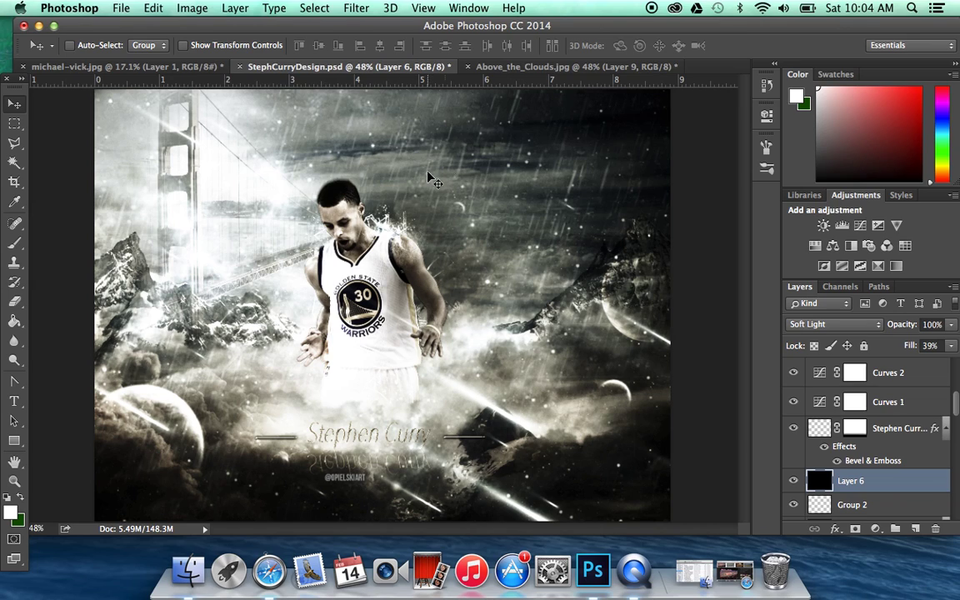
left_click(550, 66)
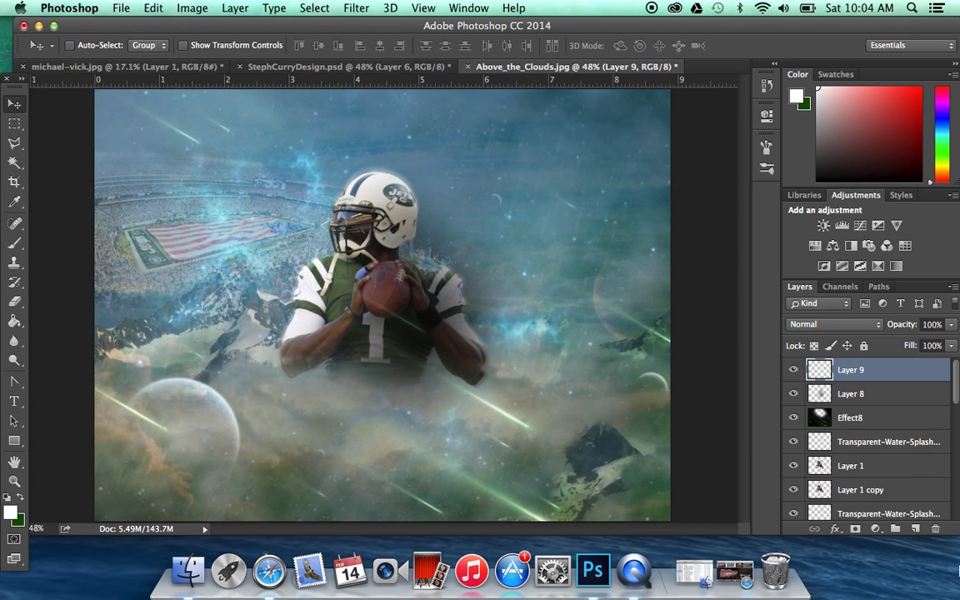
Step: Create a new layer above Layer 9 and fill it entirely with black (000000)
left_click(915, 529)
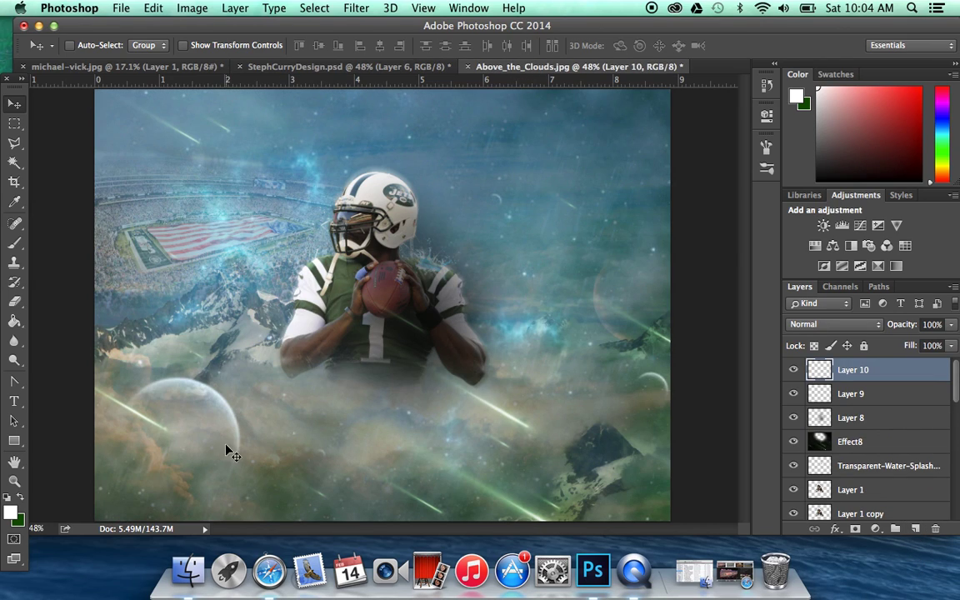
left_click(11, 514)
left_click(604, 275)
left_click(725, 316)
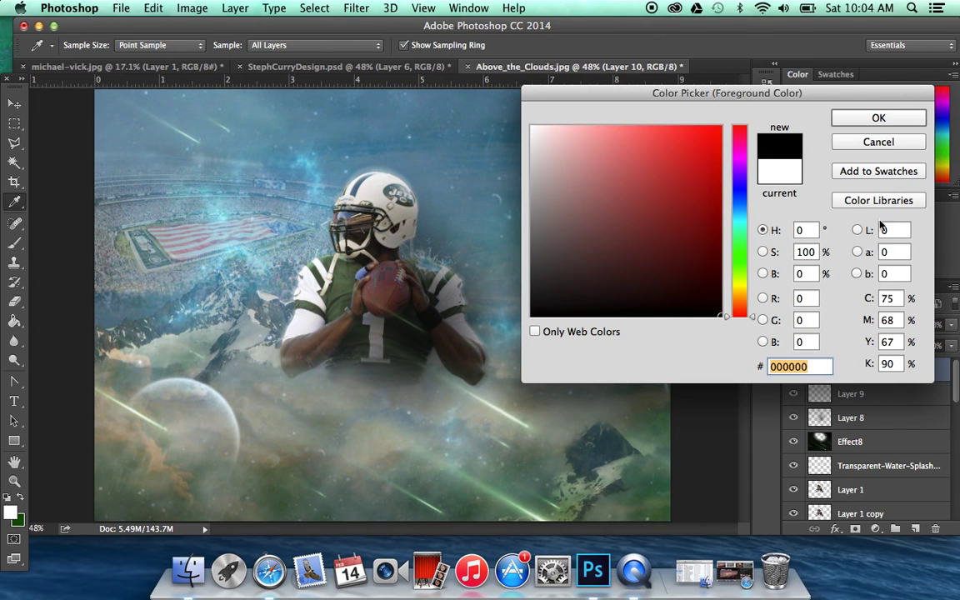
left_click(878, 118)
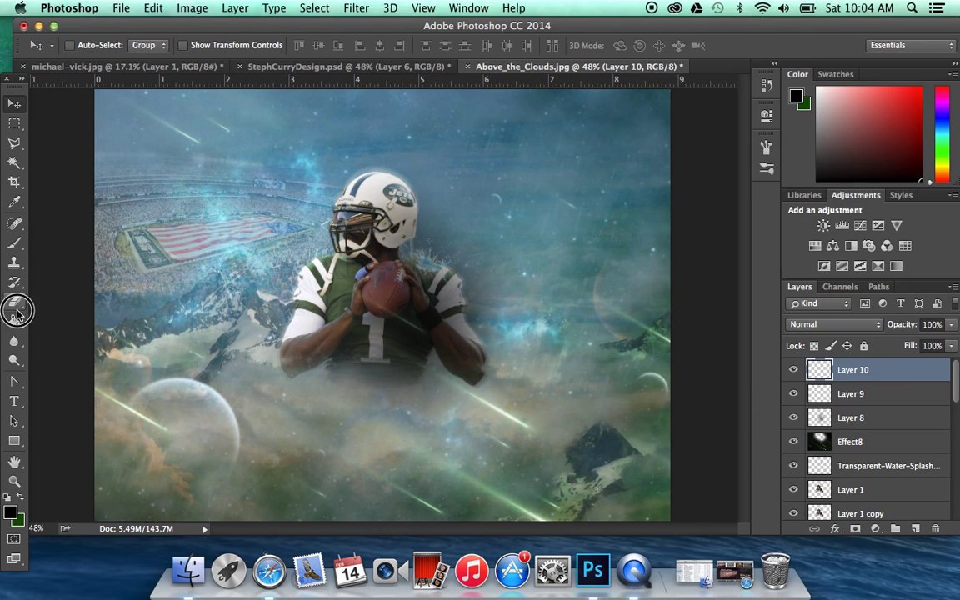
left_click(15, 319)
left_click(180, 215)
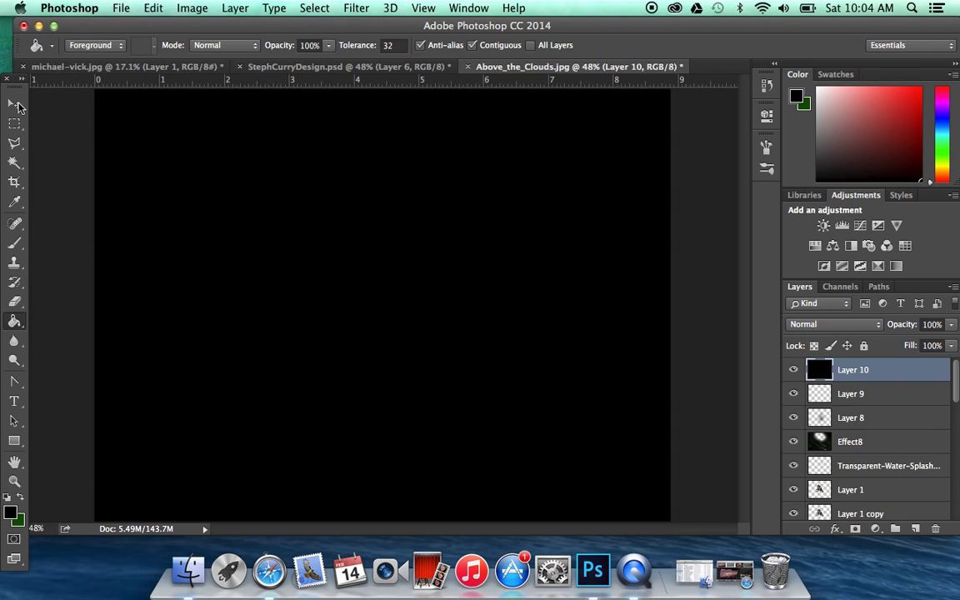
left_click(14, 102)
Step: Match the reference design by setting Layer 10 to Soft Light with a 40% fill, and compare the result without it
left_click(298, 65)
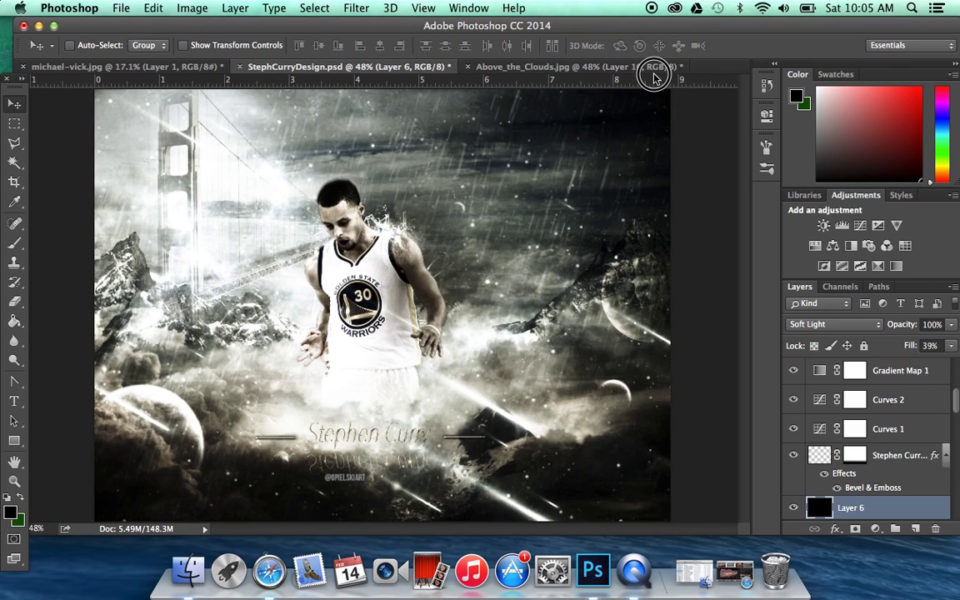
left_click(589, 66)
left_click(809, 325)
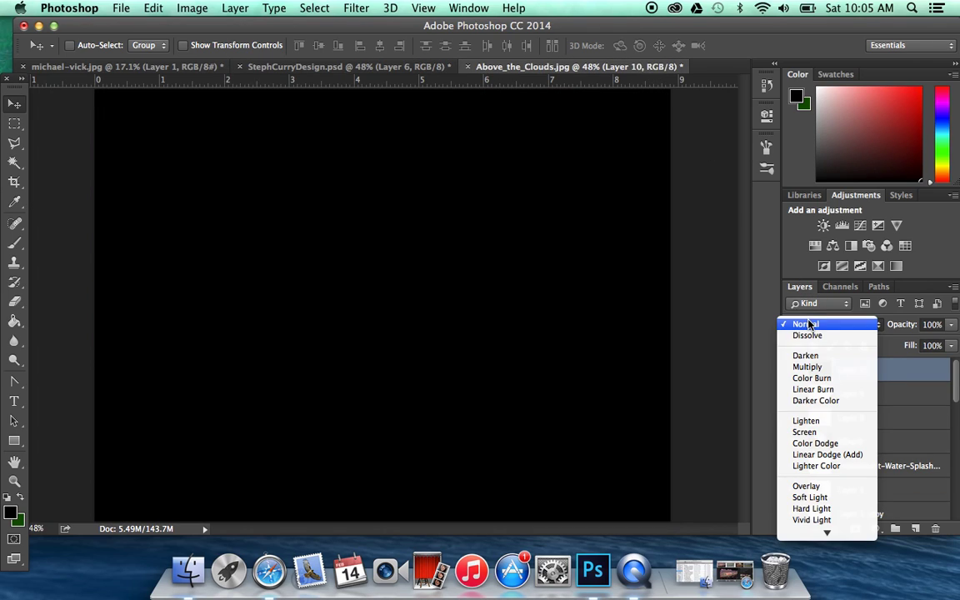
left_click(803, 497)
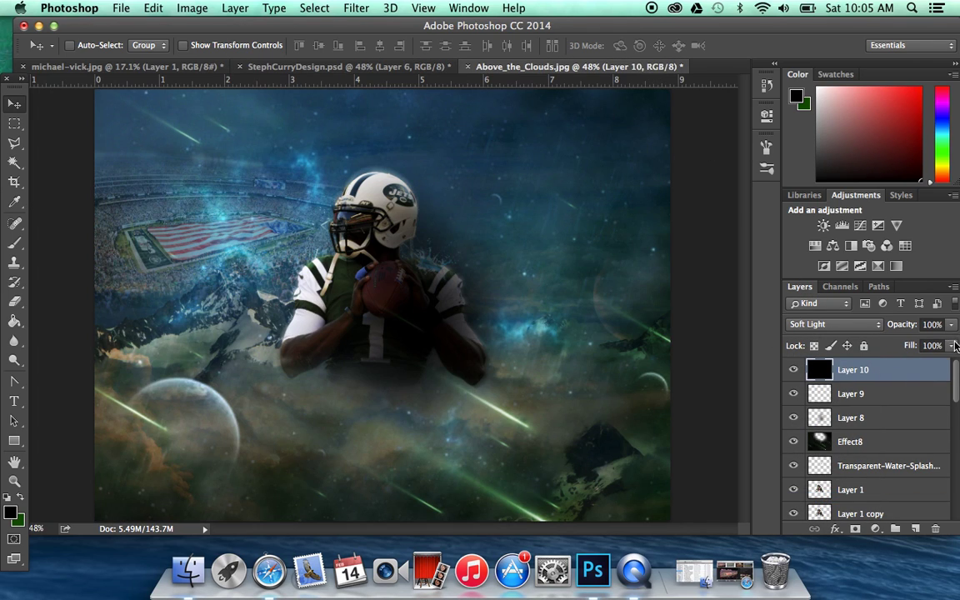
left_click(950, 345)
left_click_drag(908, 364, 908, 370)
left_click(794, 369)
left_click(794, 370)
Step: Check the Stephen Curry title layer in StephCurryDesign.psd, and return to Above_the_Clouds.jpg
left_click(333, 66)
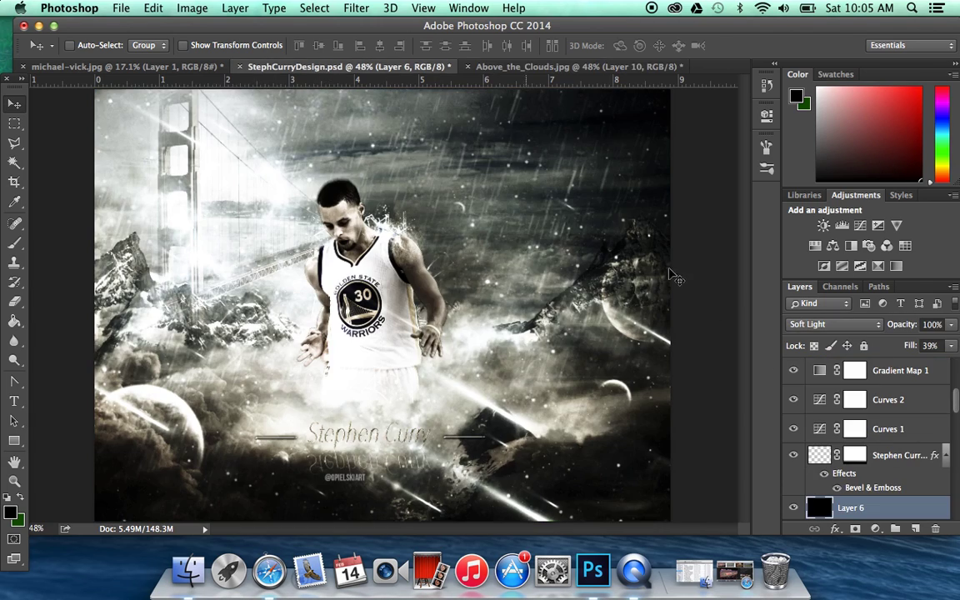
left_click(793, 456)
left_click(575, 67)
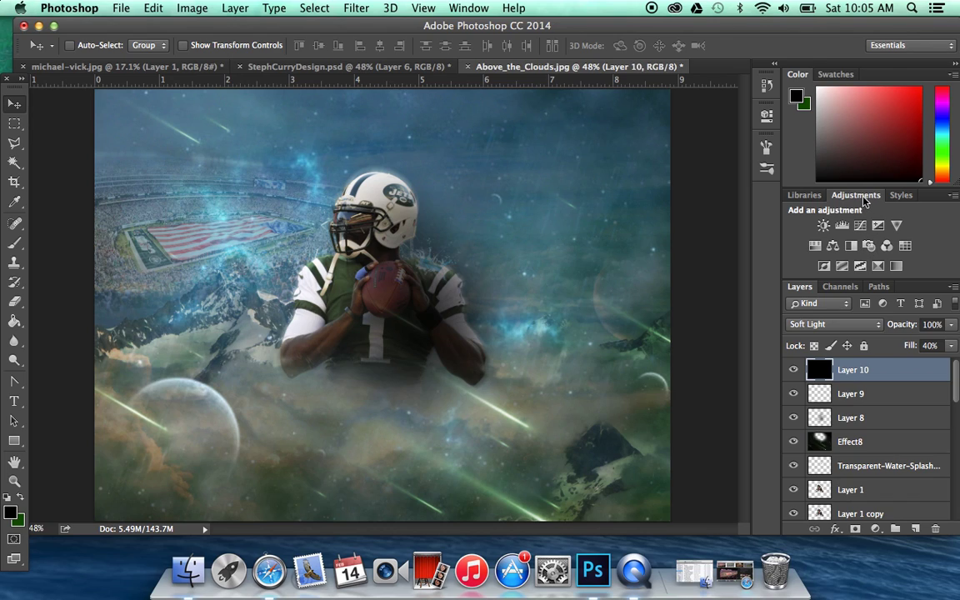
Step: Add a Curves adjustment layer above Layer 10 that darkens the image, with a point at input 153, output 137
left_click(860, 226)
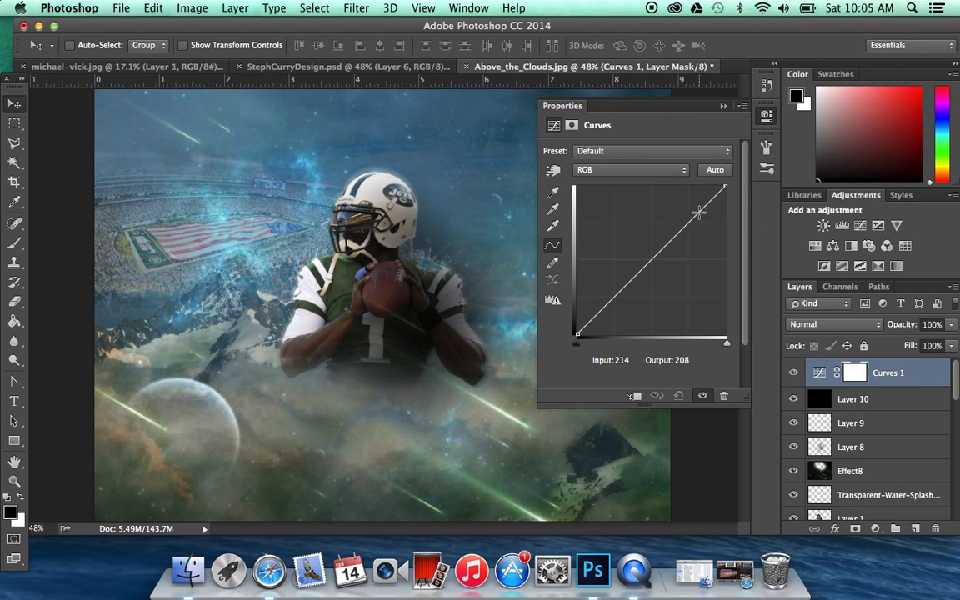
left_click_drag(669, 245, 668, 258)
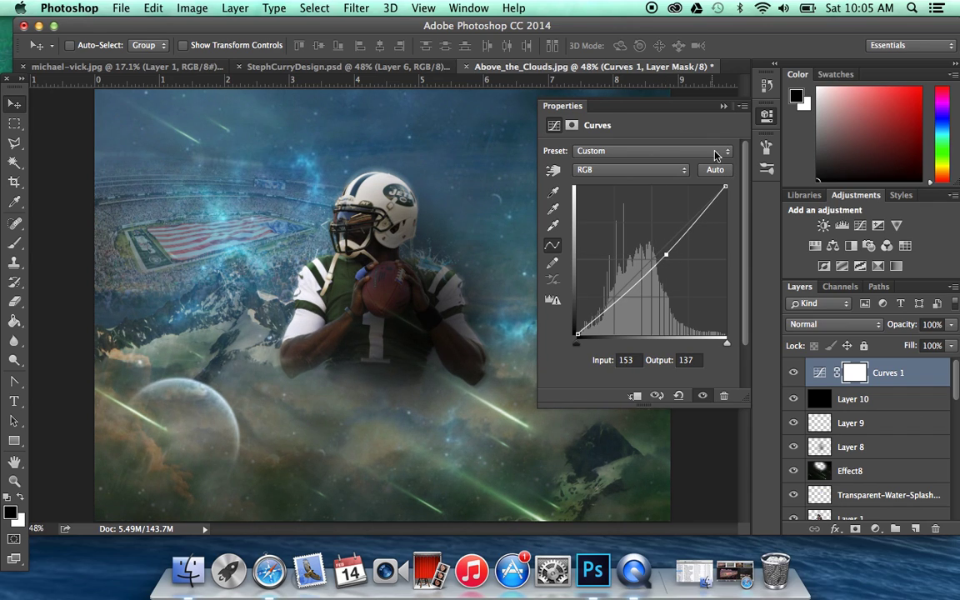
left_click(721, 104)
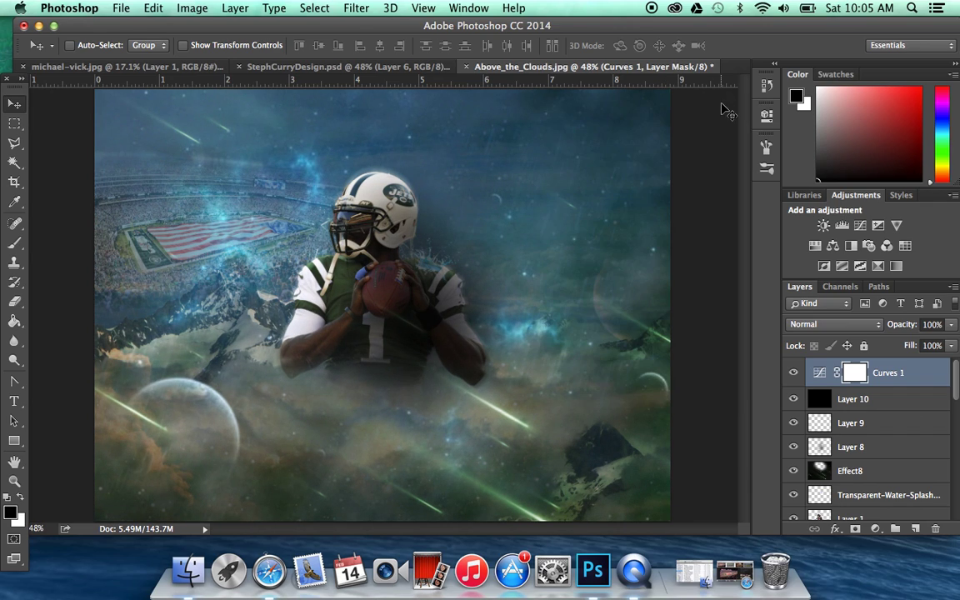
Step: Add a second Curves adjustment layer that lightens the shadows, with a point at input 73, output 87
left_click(859, 224)
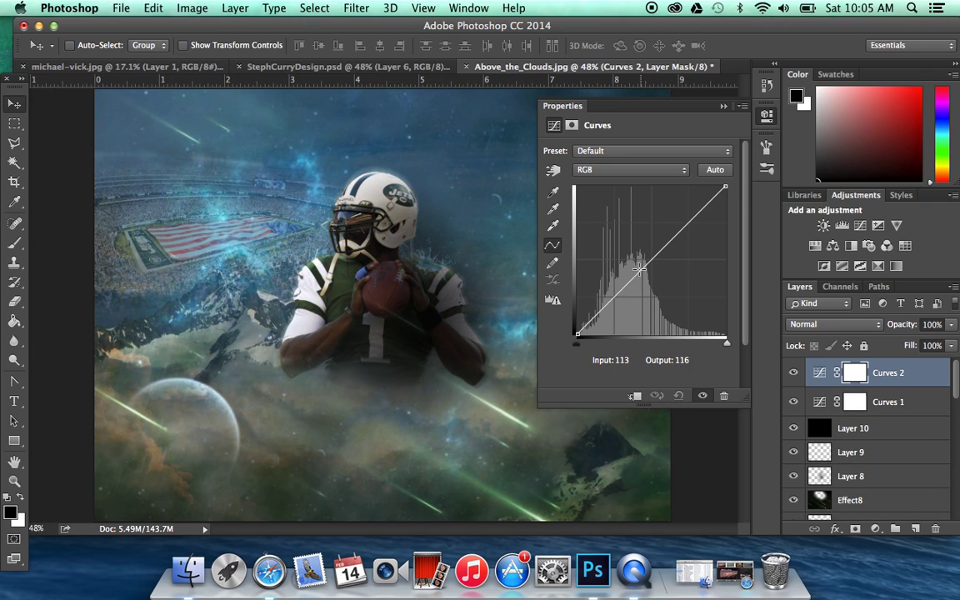
left_click_drag(617, 293, 619, 283)
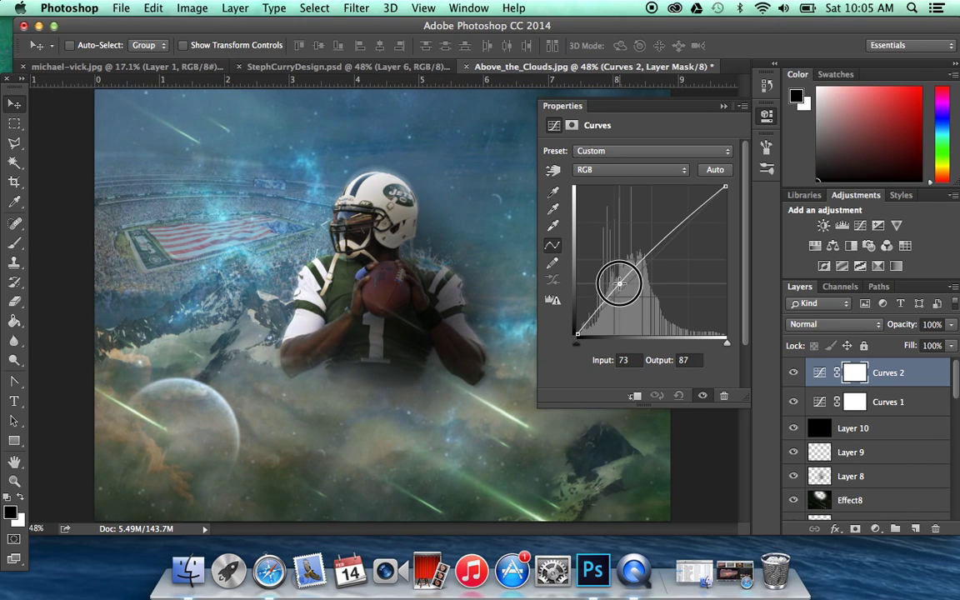
left_click(724, 107)
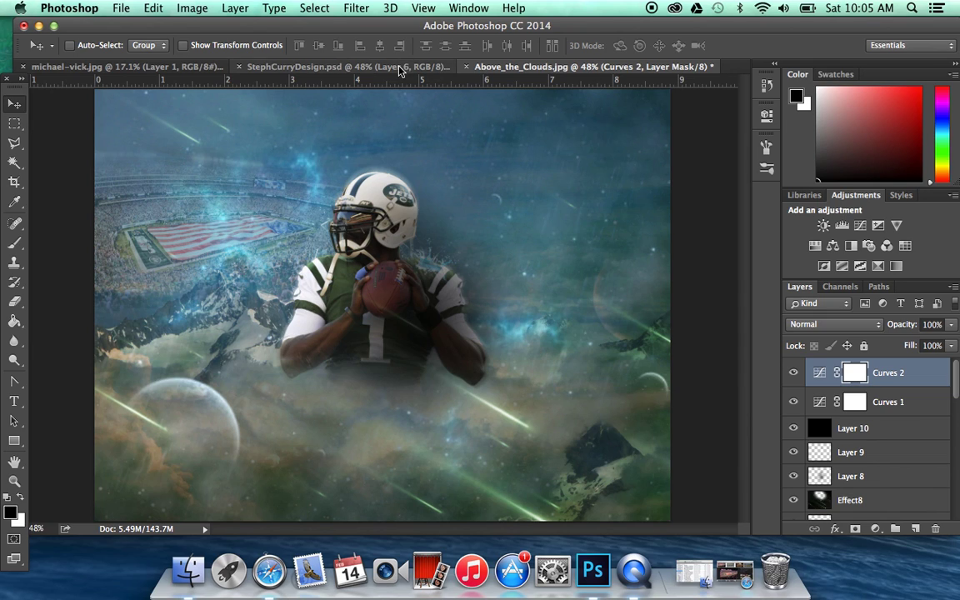
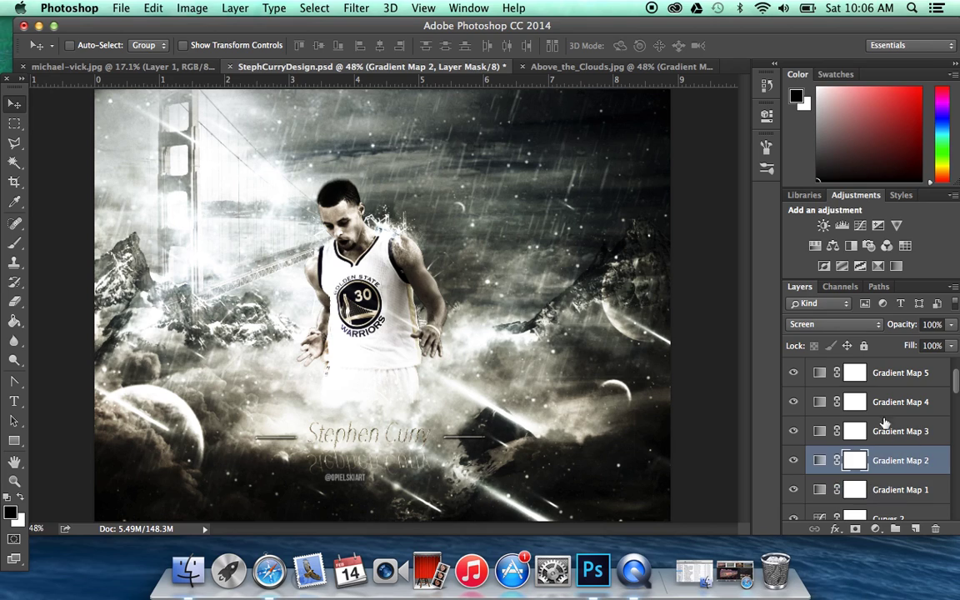
Step: Return to Above_the_Clouds.jpg and add a black-to-white Gradient Map adjustment layer above Gradient Map 1 in Screen blend mode
left_click(588, 66)
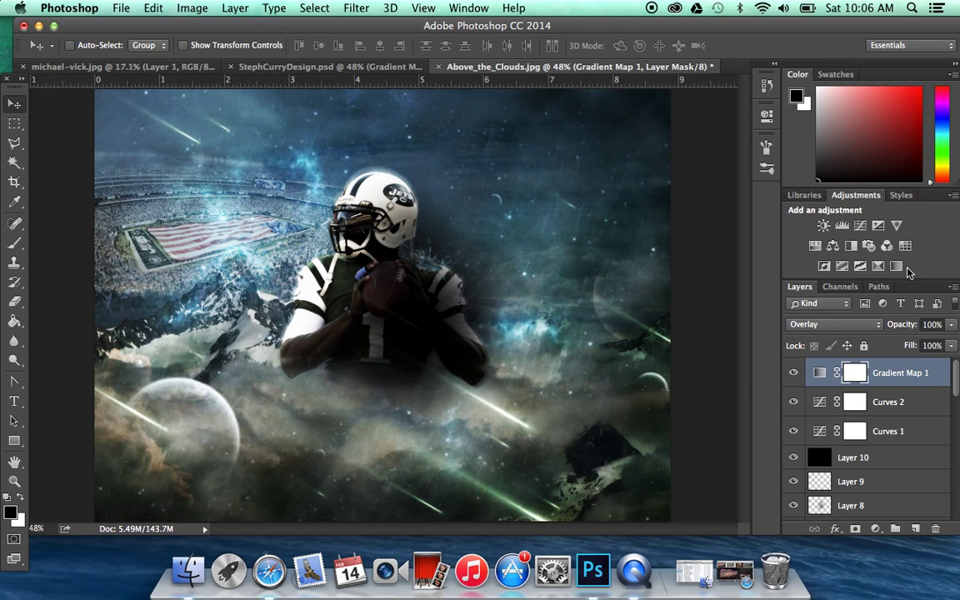
left_click(881, 265)
left_click(725, 155)
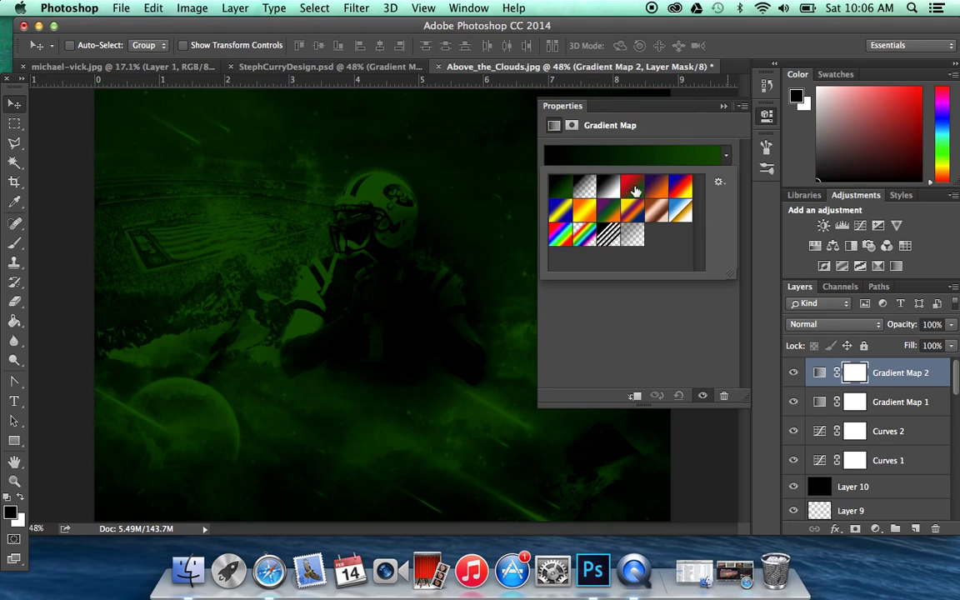
left_click(616, 188)
left_click(572, 109)
left_click(833, 324)
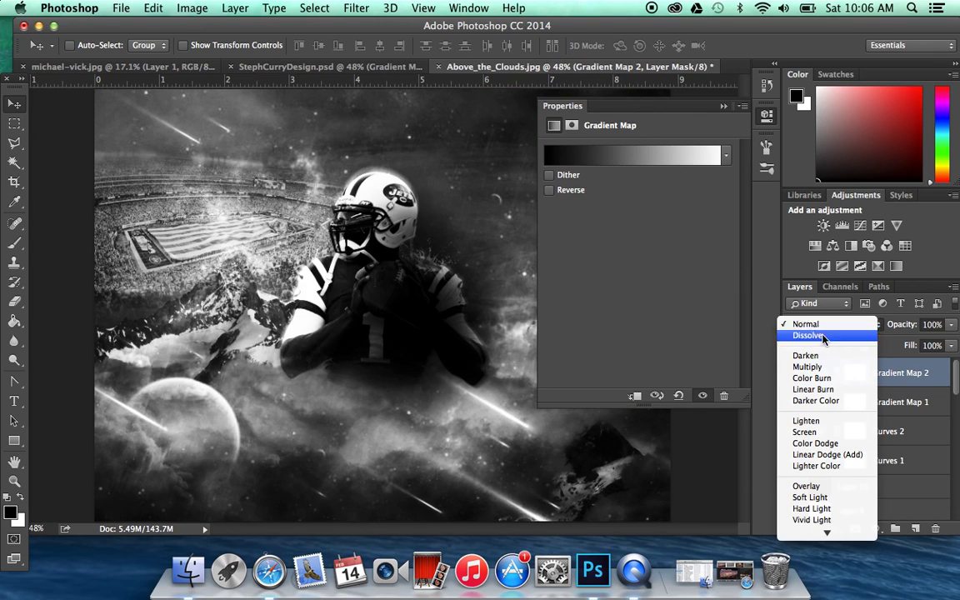
left_click(821, 431)
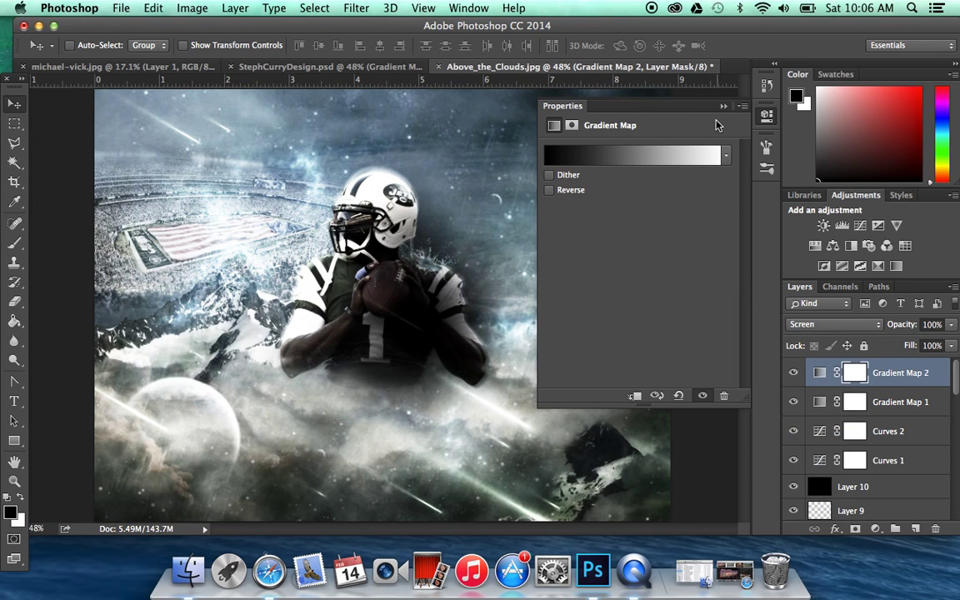
left_click(721, 108)
Step: Examine the blend mode and effect of Gradient Map 3 in StephCurryDesign.psd, and return to Above_the_Clouds.jpg
left_click(287, 66)
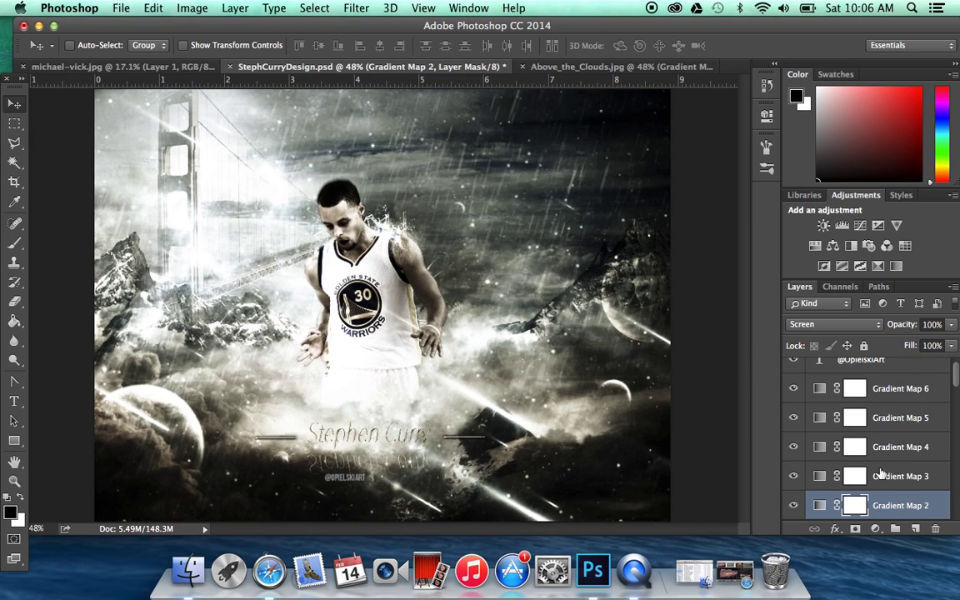
left_click(881, 474)
left_click(792, 477)
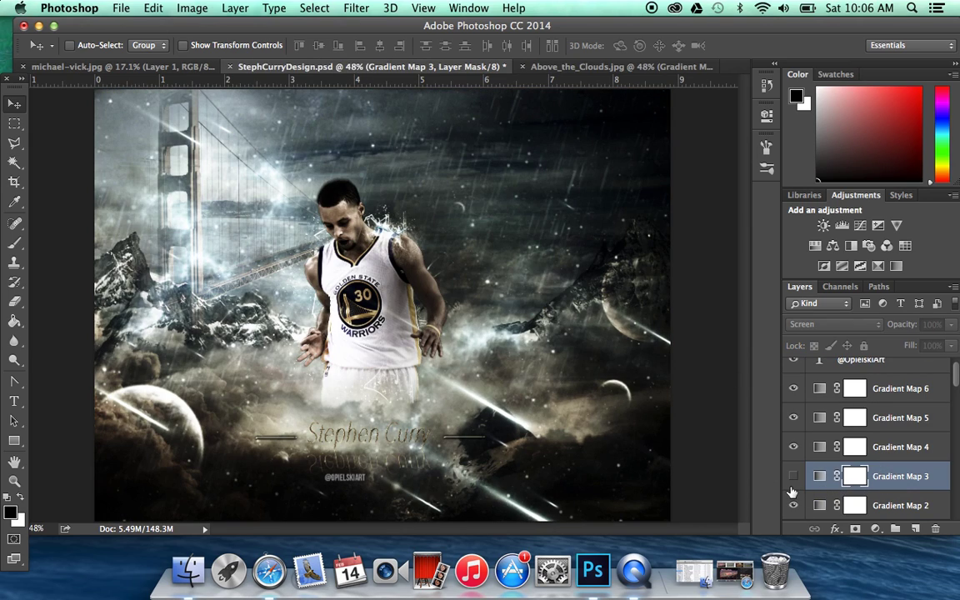
left_click(792, 477)
left_click(793, 477)
left_click(792, 477)
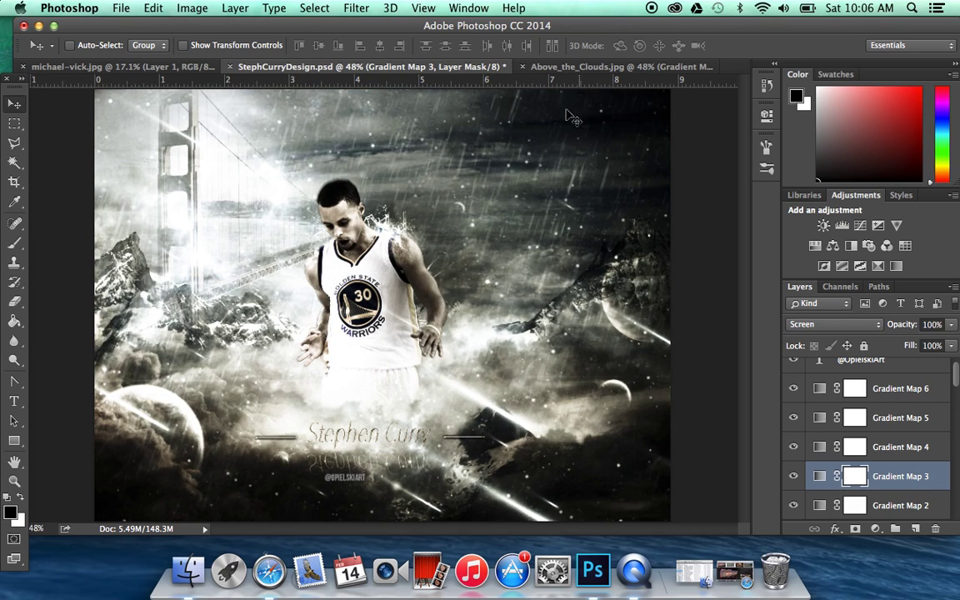
left_click(547, 68)
Step: Add a black-to-white Gradient Map adjustment layer above Gradient Map 2 in Screen blend mode
left_click(878, 265)
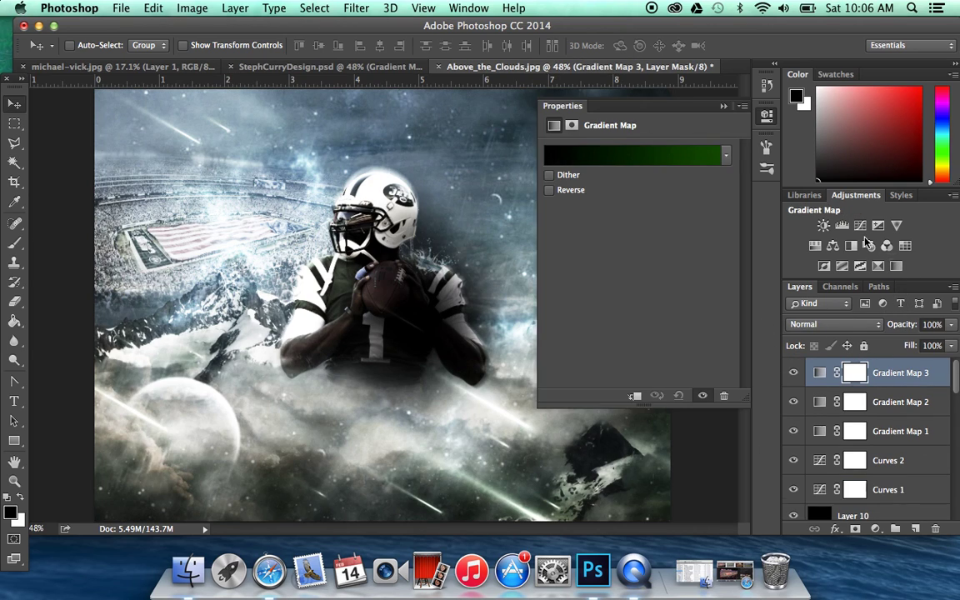
left_click(725, 155)
left_click(552, 172)
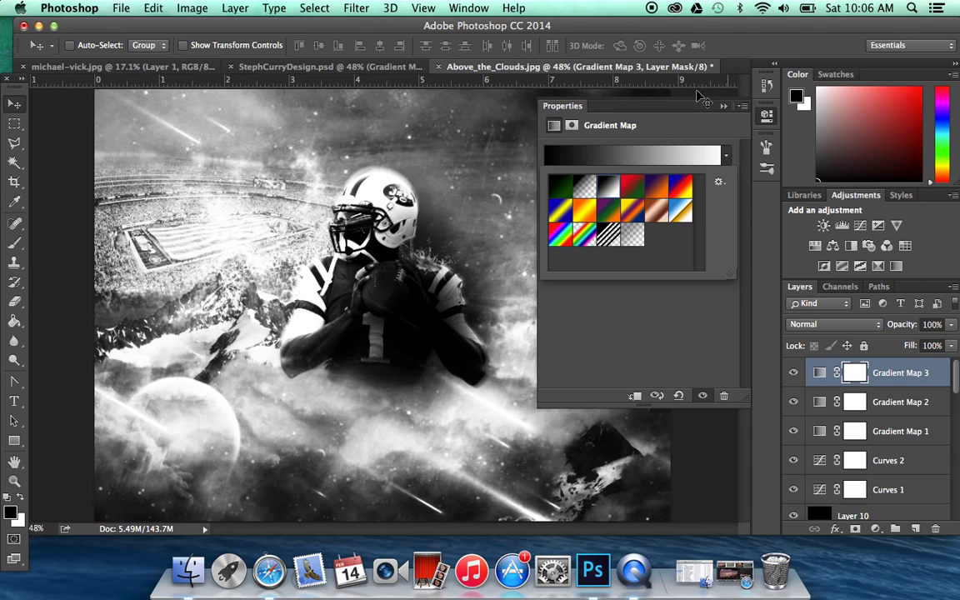
left_click(698, 125)
left_click(825, 325)
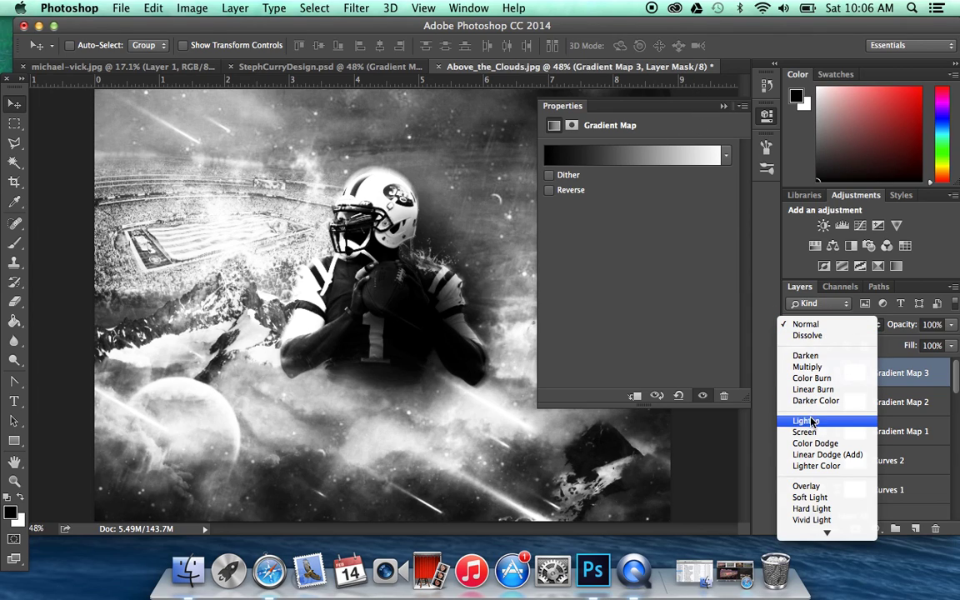
key("Escape")
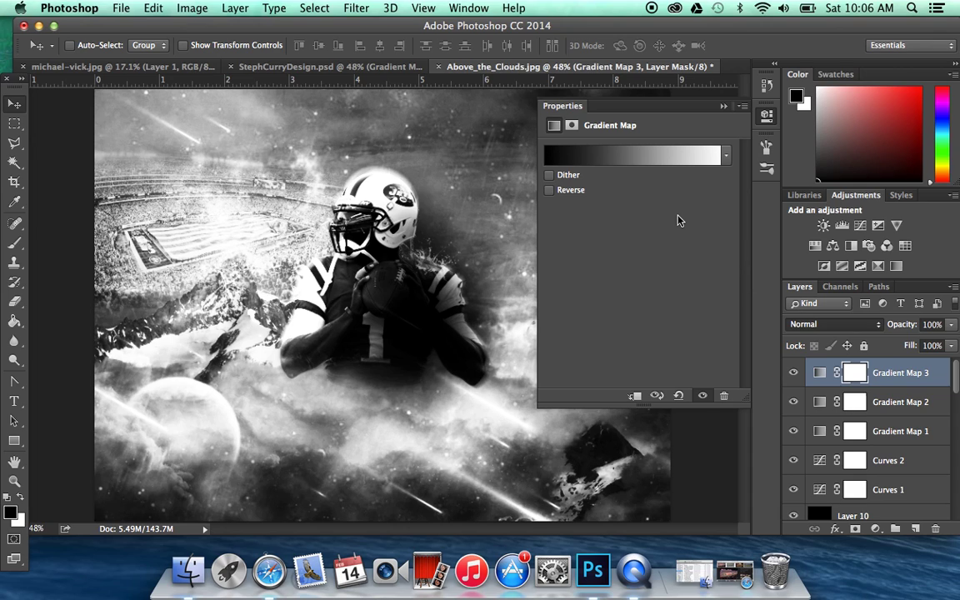
key("s")
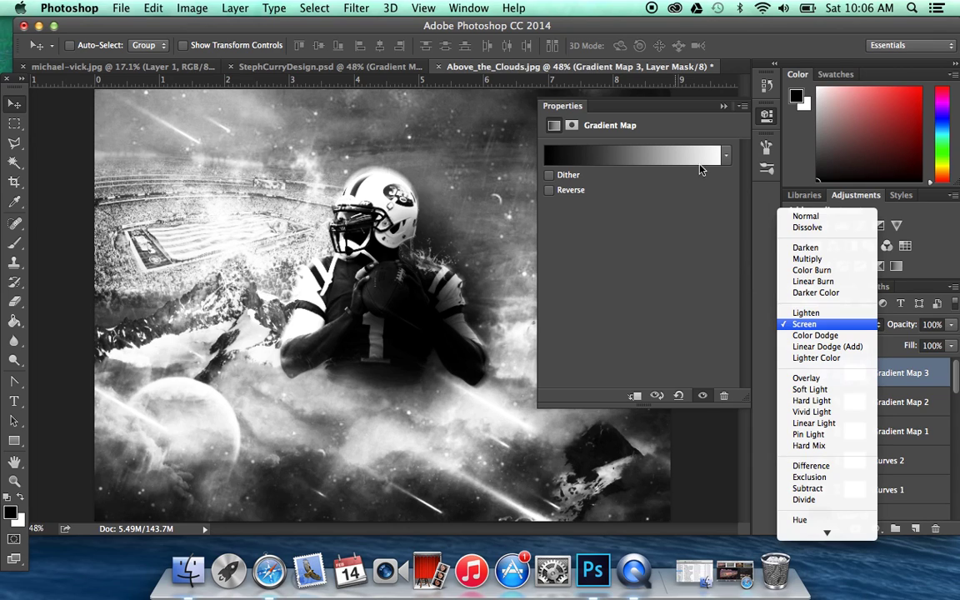
left_click(789, 328)
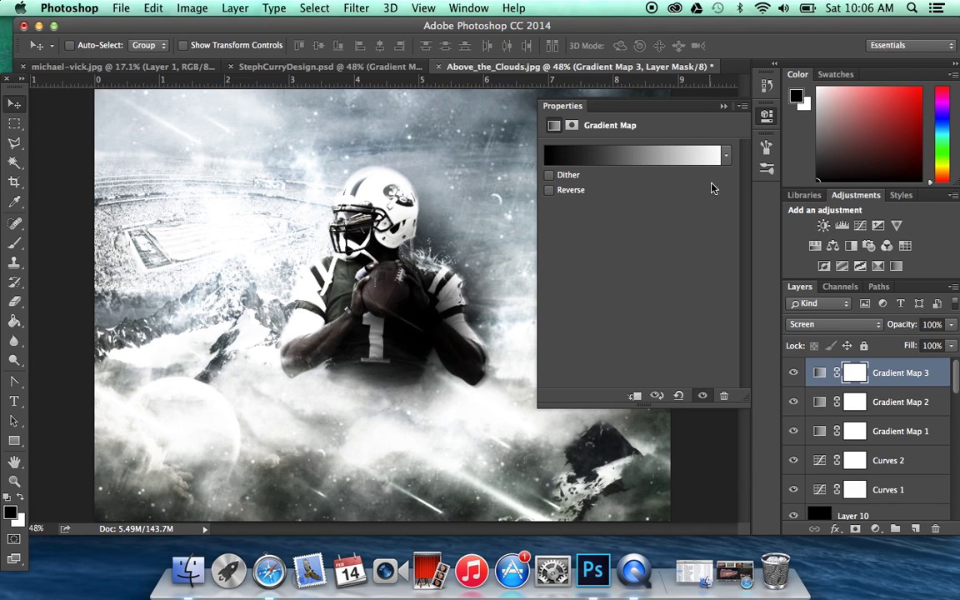
Step: Recolour the Gradient Map 3 gradient to run from dark green 004700 to black 000000
left_click(712, 164)
double_click(539, 344)
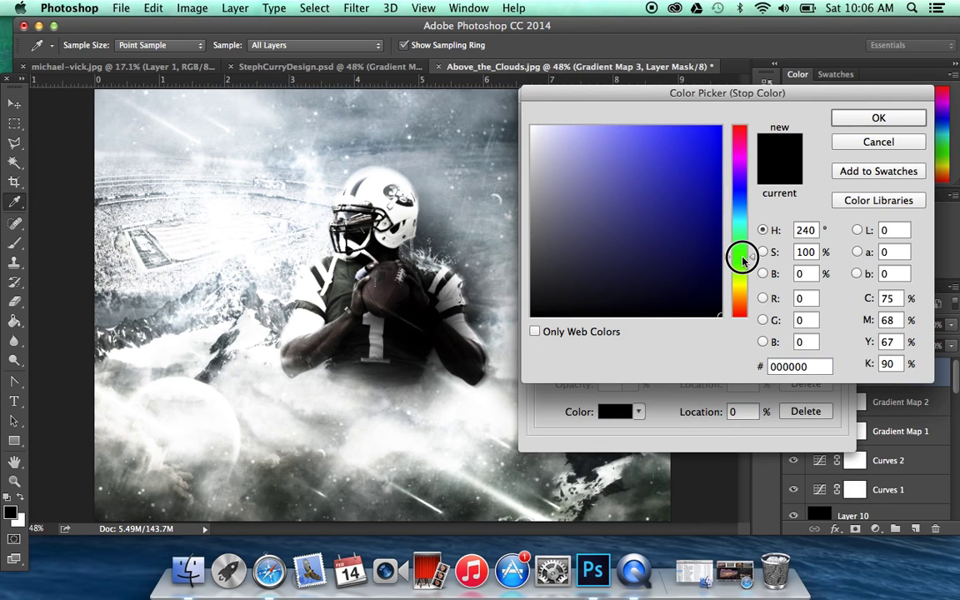
left_click(740, 253)
left_click(719, 263)
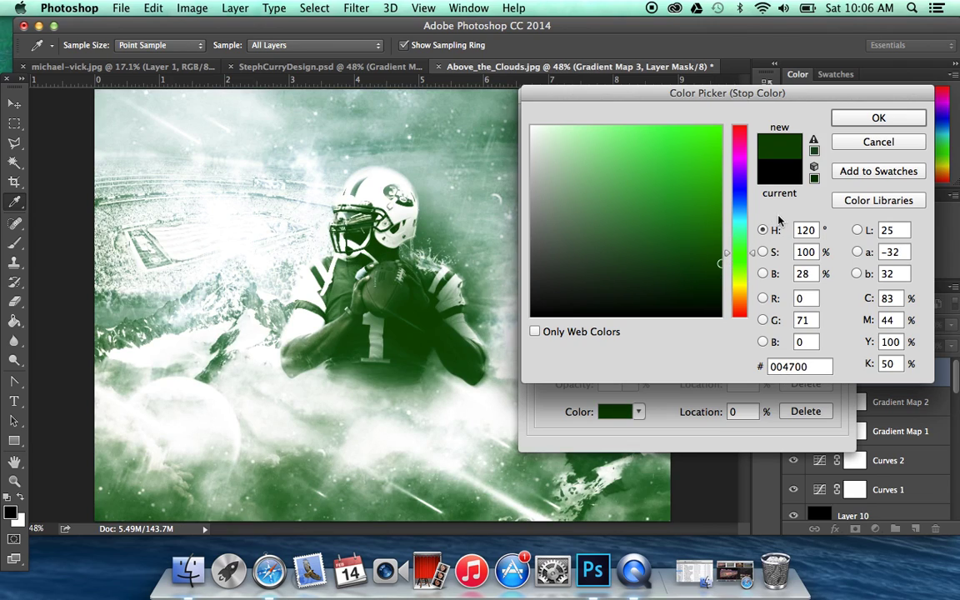
left_click(856, 123)
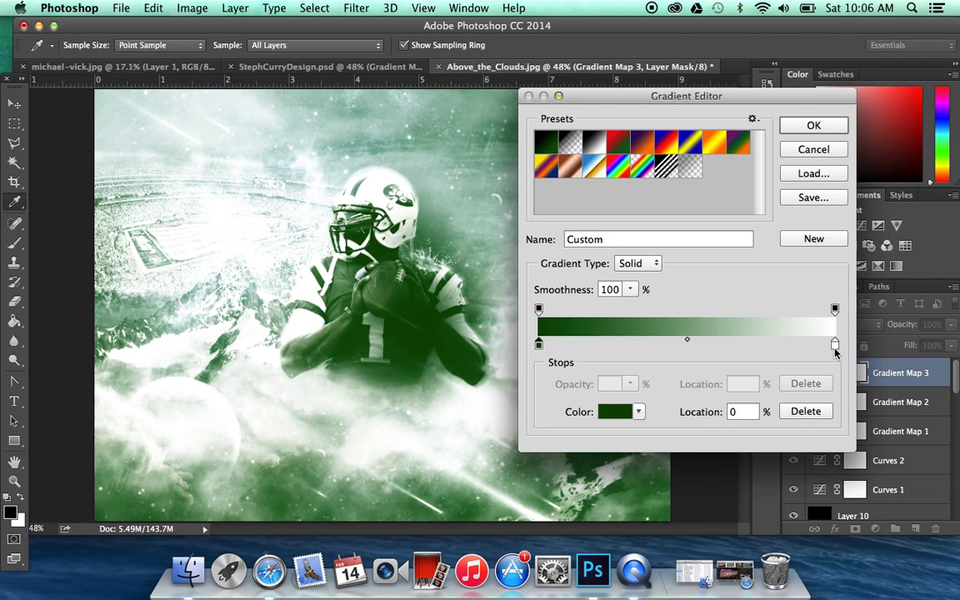
double_click(835, 343)
left_click_drag(700, 297, 819, 378)
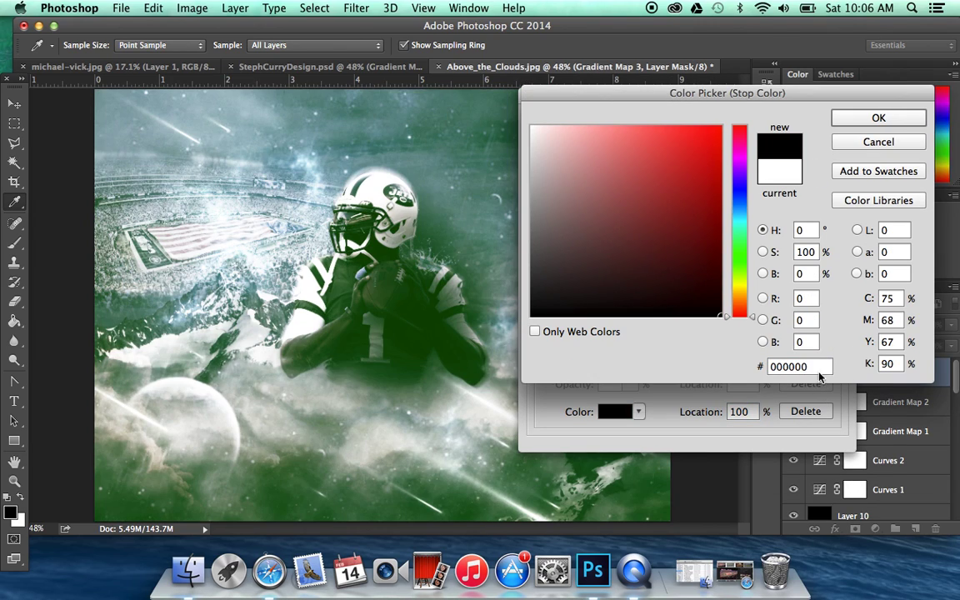
left_click(863, 117)
left_click(818, 127)
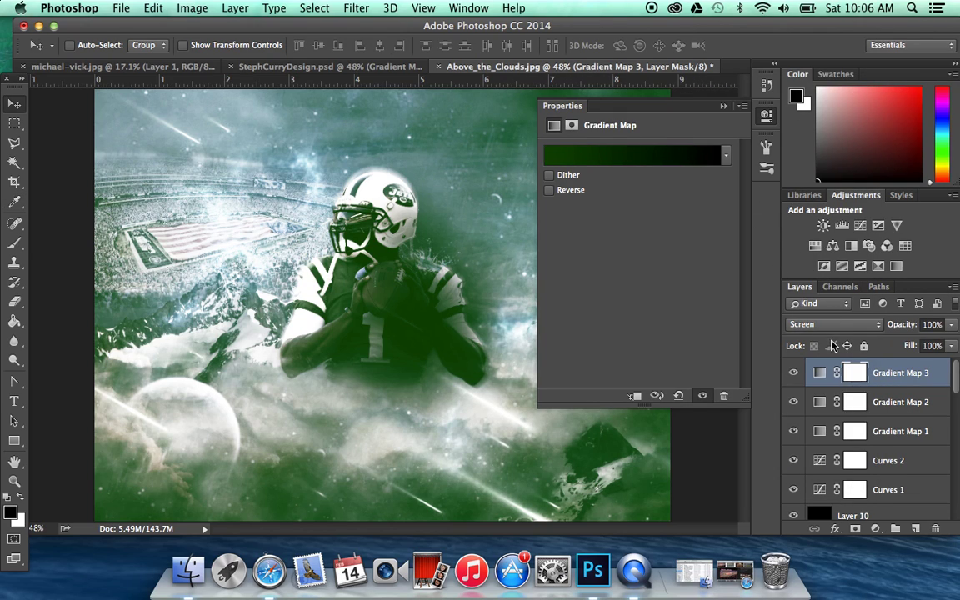
Step: Compare with Gradient Map 3 in StephCurryDesign.psd and restore the black-to-white gradient on that layer in Above_the_Clouds.jpg
left_click(376, 66)
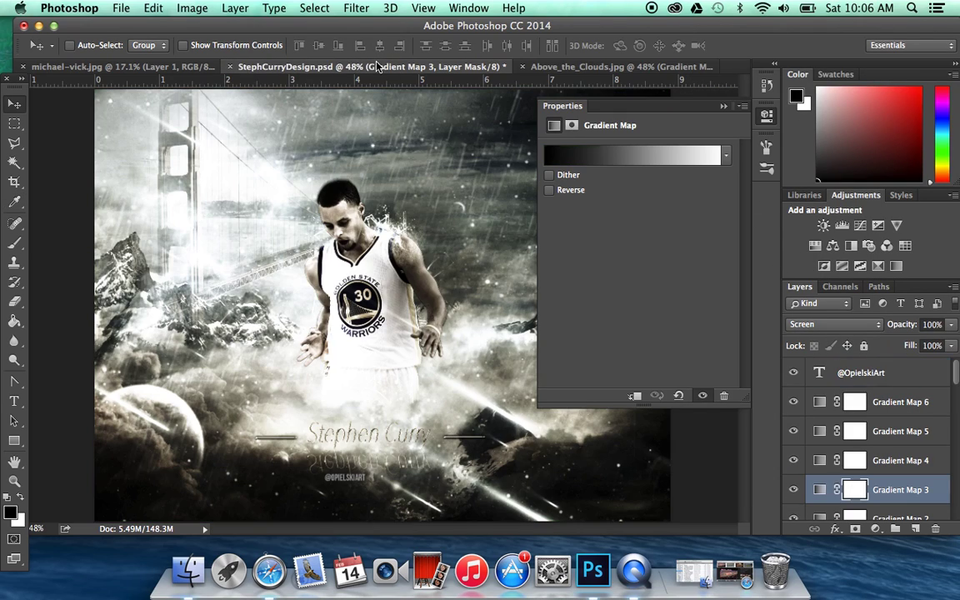
left_click(600, 67)
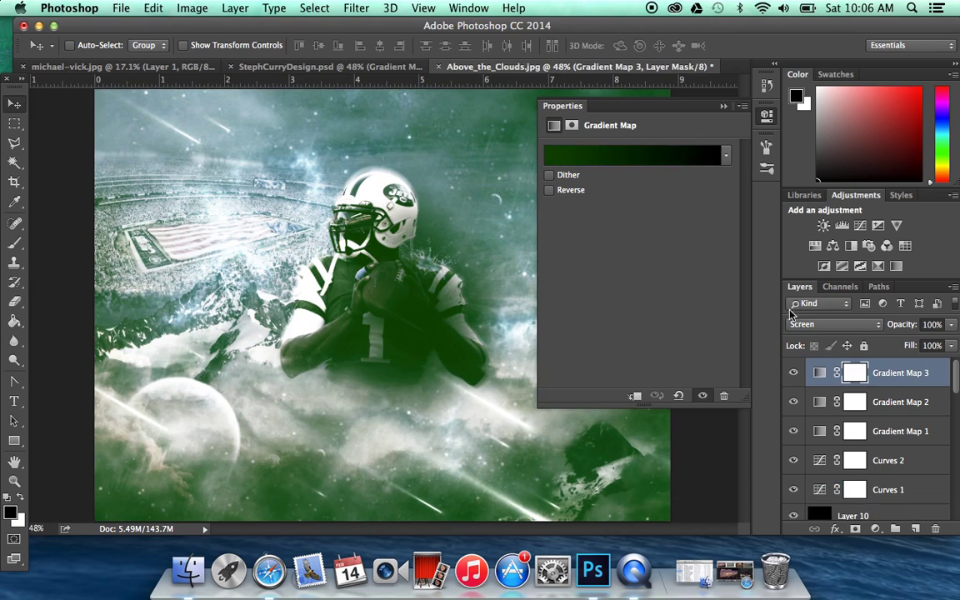
left_click(725, 155)
double_click(562, 185)
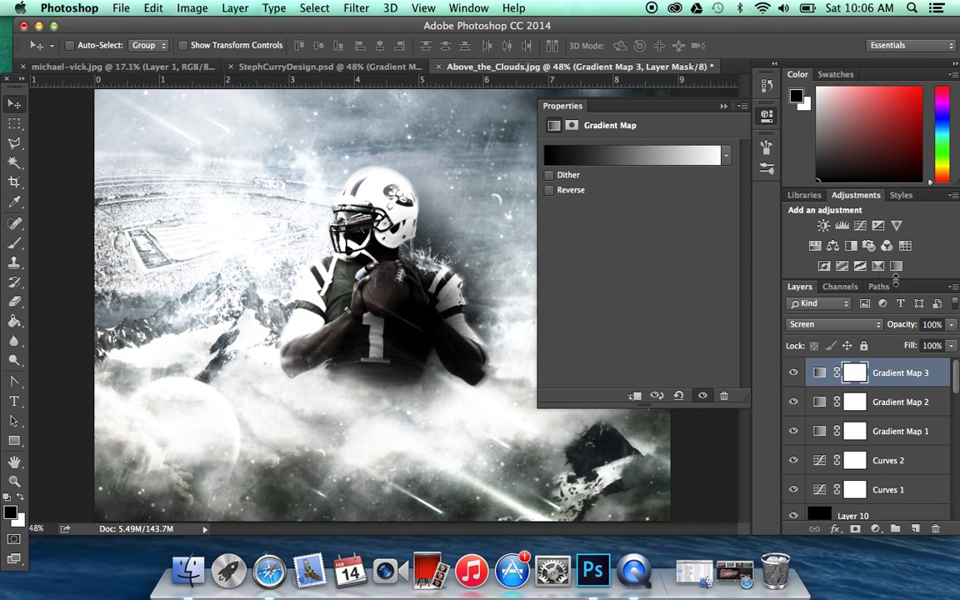
left_click(724, 107)
Step: Copy the Gradient Map 4 layer from StephCurryDesign.psd into Above_the_Clouds.jpg, above Gradient Map 3
left_click(325, 63)
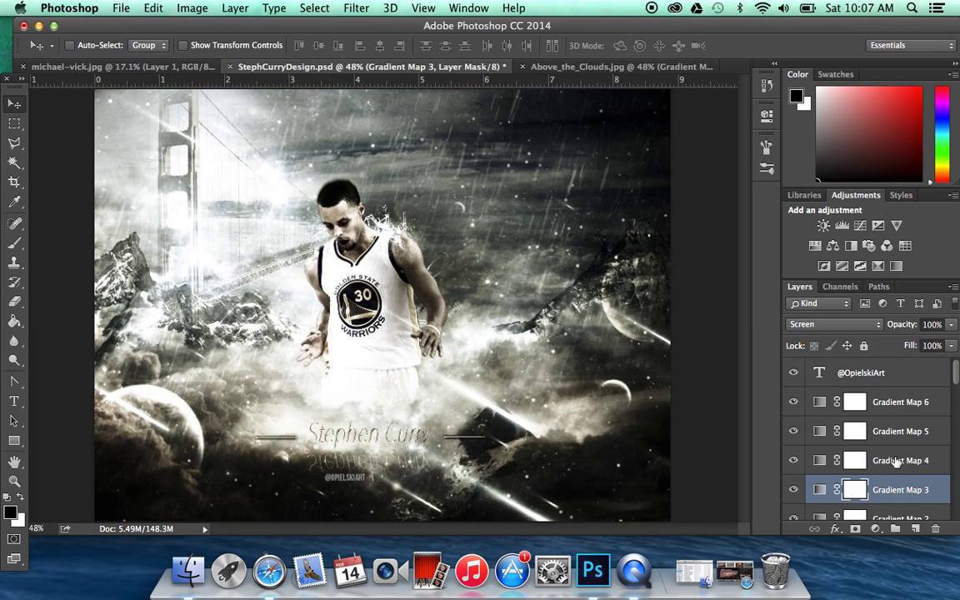
left_click(895, 460)
left_click(794, 460)
left_click(793, 460)
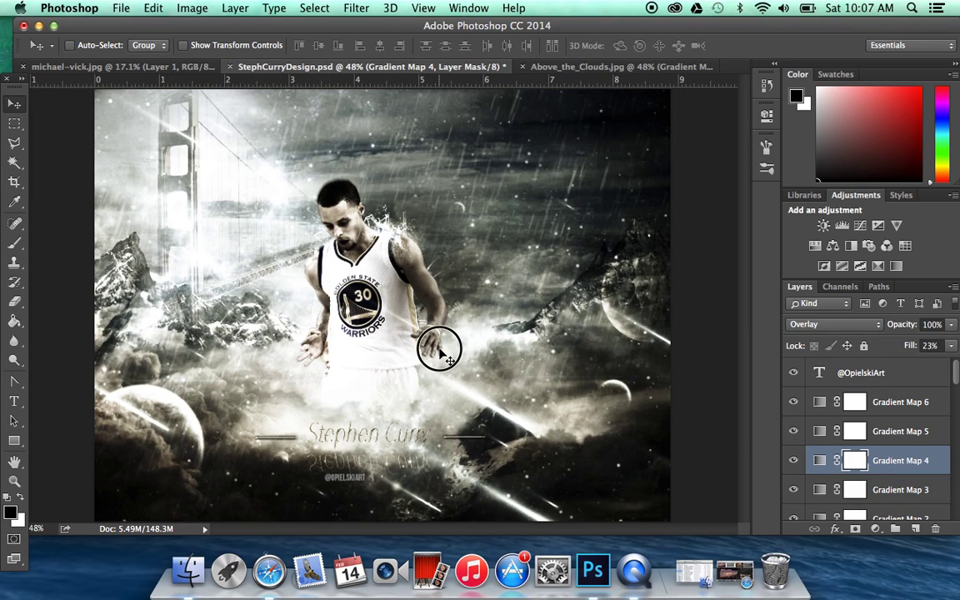
left_click(597, 65)
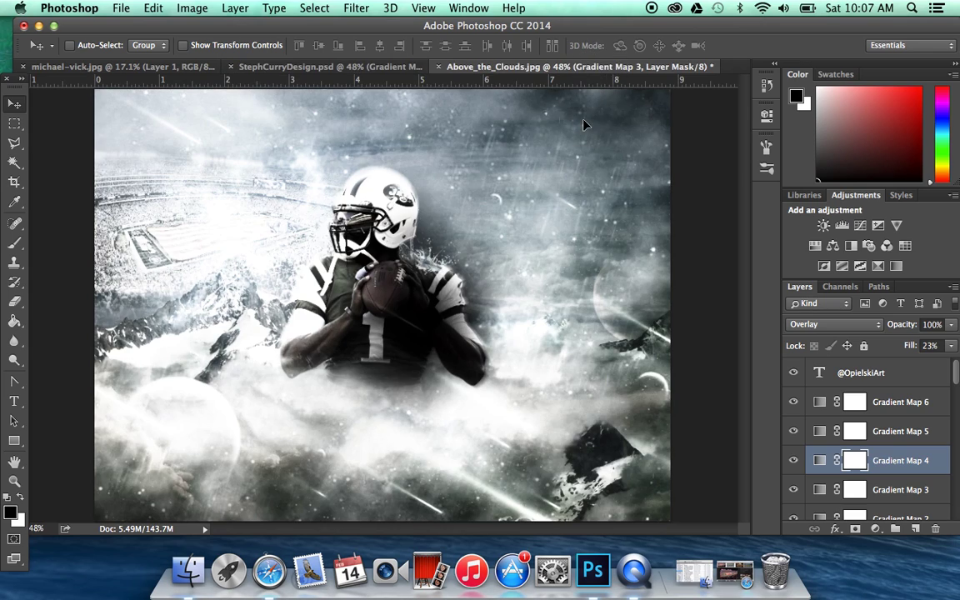
left_click_drag(584, 125, 583, 125)
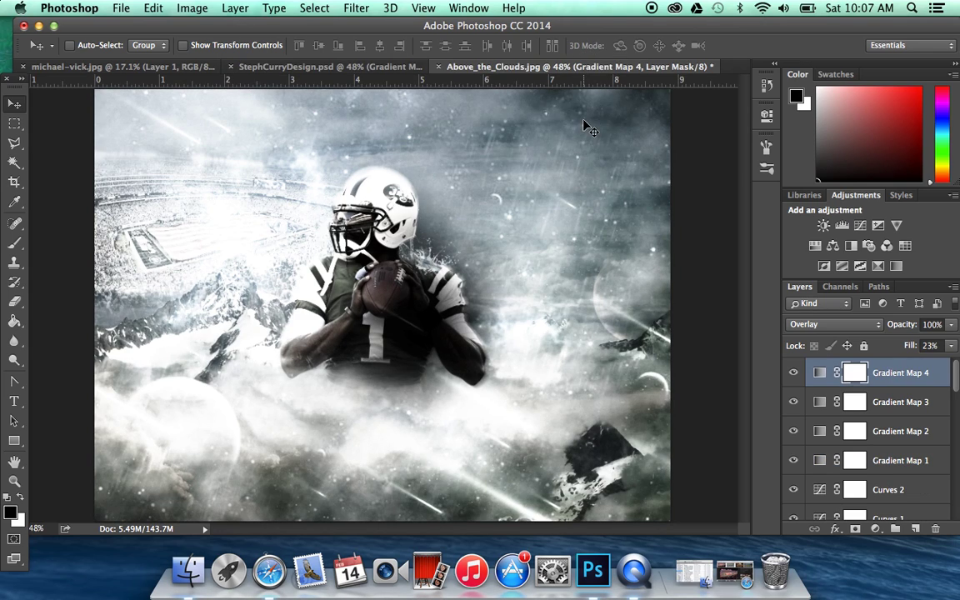
Step: Examine the effect and blend settings of Gradient Map 5 in StephCurryDesign.psd, and return to Above_the_Clouds.jpg
left_click(397, 71)
left_click(792, 431)
left_click(792, 431)
left_click(834, 431)
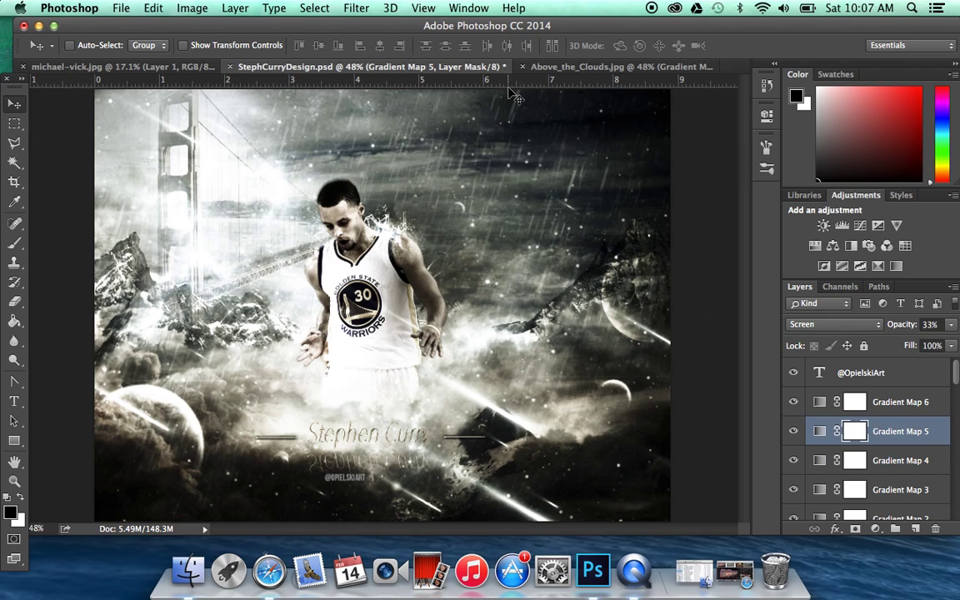
left_click(793, 432)
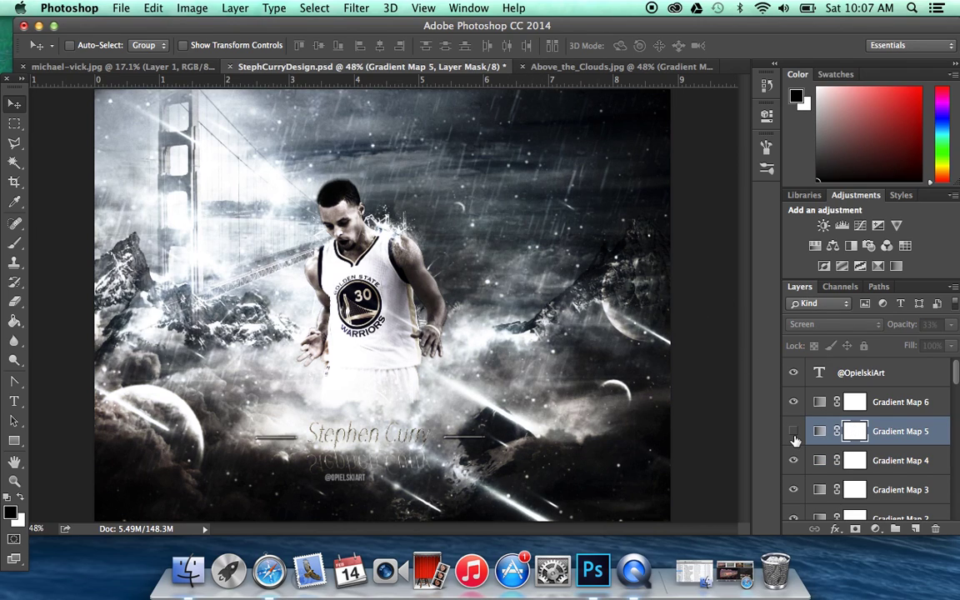
left_click(795, 437)
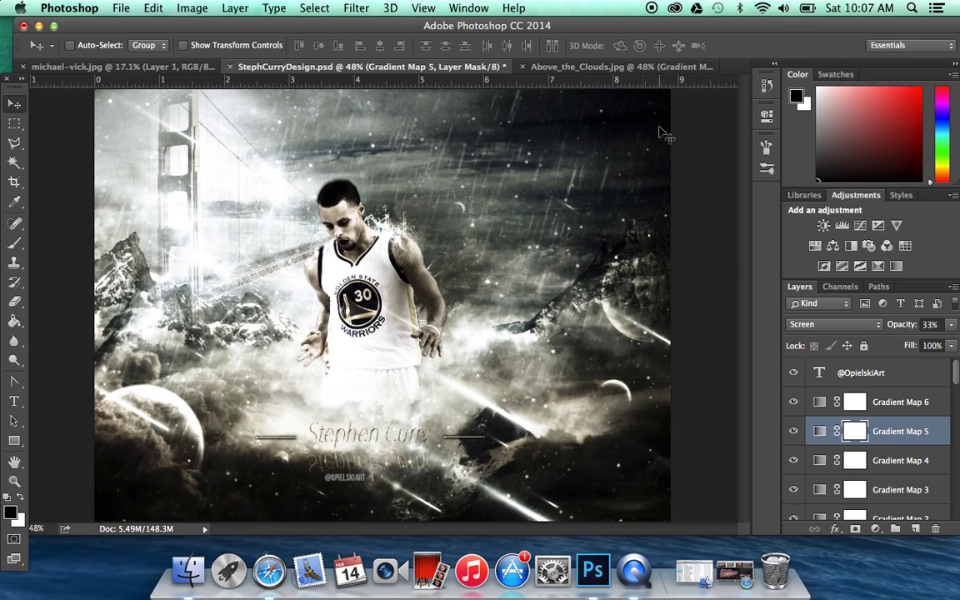
left_click(625, 68)
Step: Add a Gradient Map adjustment layer above Gradient Map 4 with a white-to-dark-green gradient, and reverse it
left_click(878, 266)
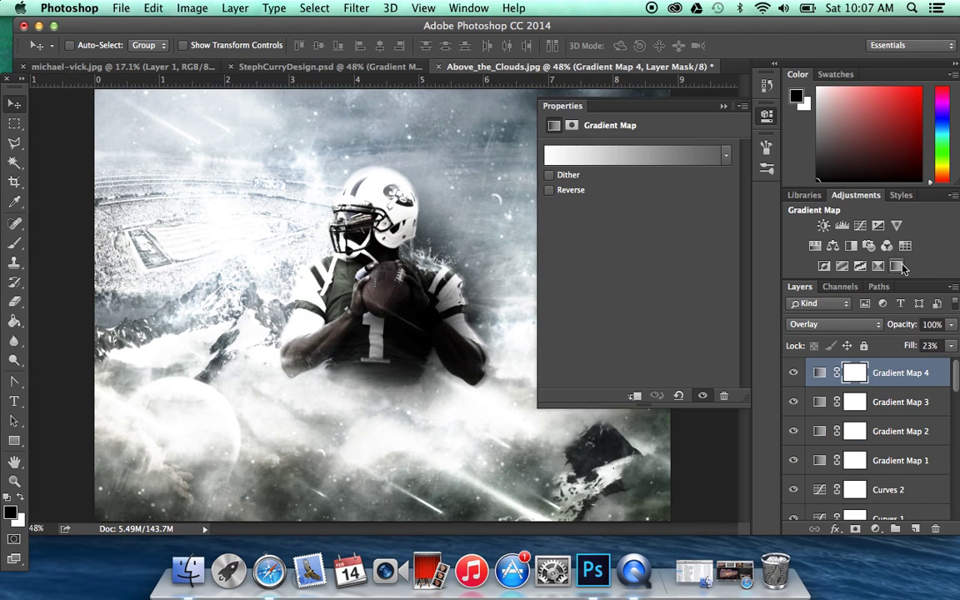
left_click(707, 156)
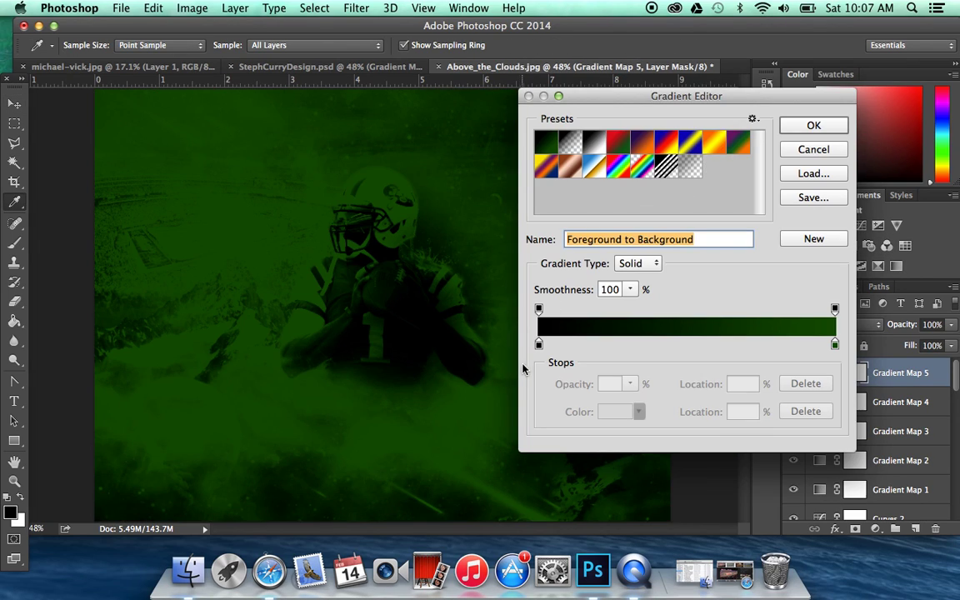
left_click(539, 345)
double_click(539, 344)
left_click_drag(554, 154, 531, 127)
left_click(878, 118)
left_click(814, 124)
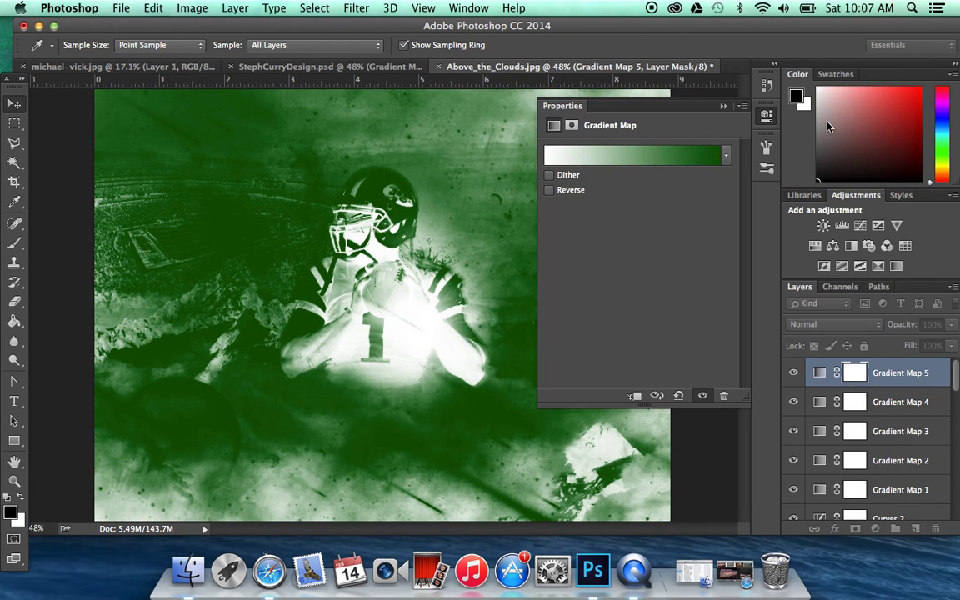
key("v")
left_click(549, 190)
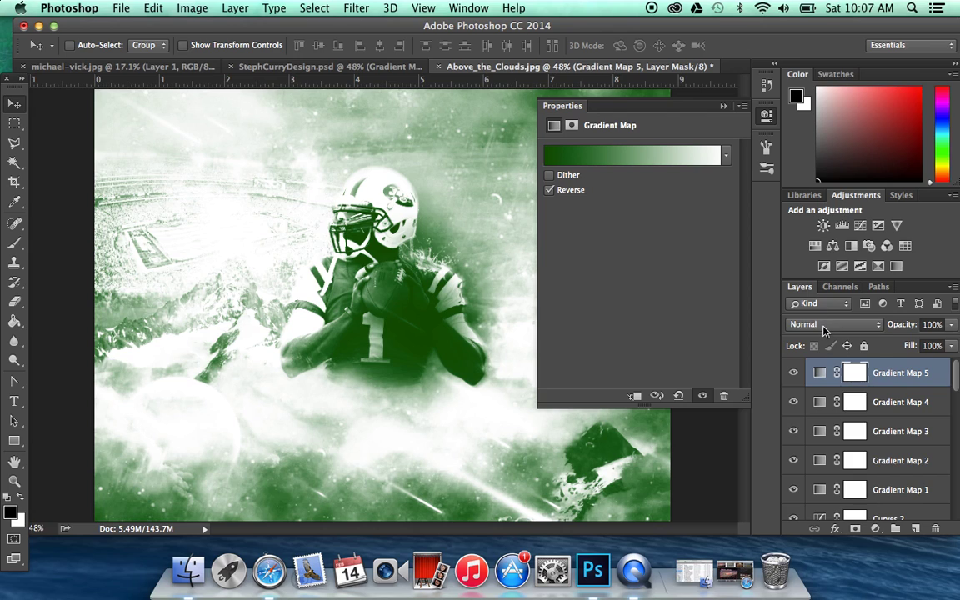
Step: Set the Gradient Map 5 layer to Screen blend mode and compare the image with and without it
left_click(823, 325)
left_click(819, 427)
left_click(821, 324)
left_click(814, 337)
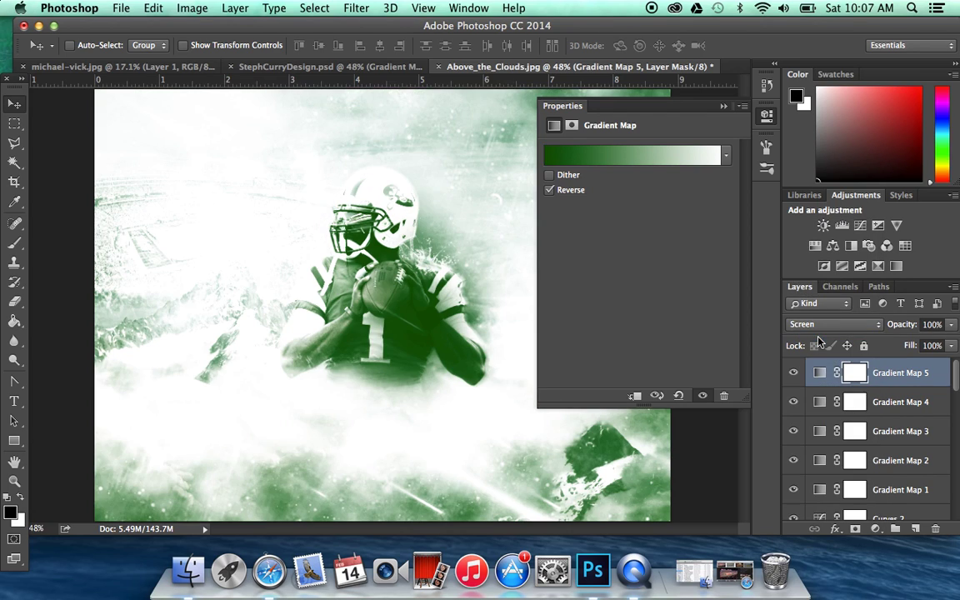
left_click(793, 373)
left_click(793, 372)
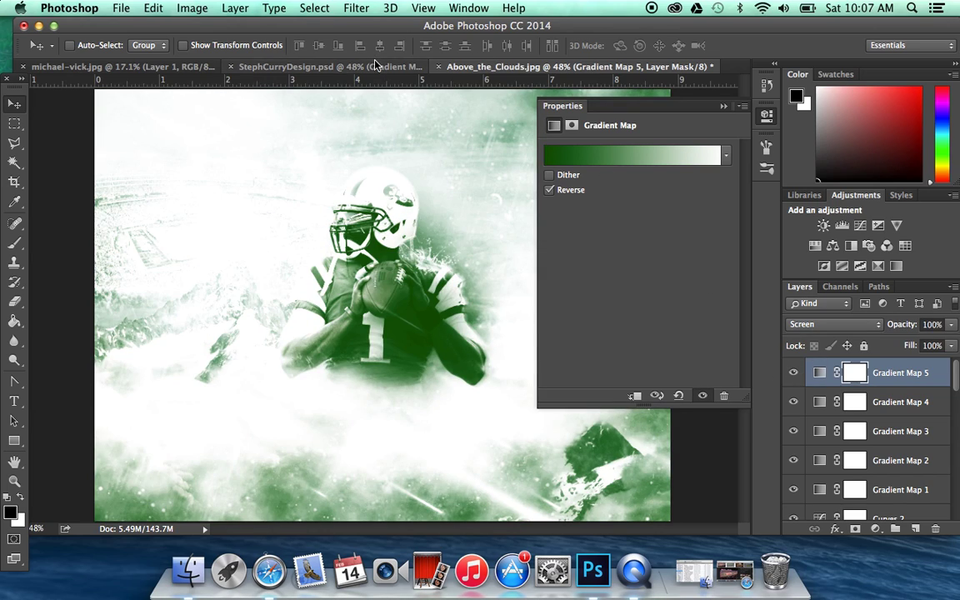
Step: Check Gradient Map 5 in StephCurryDesign.psd and set the matching layer in Above_the_Clouds.jpg to 33% opacity
left_click(330, 66)
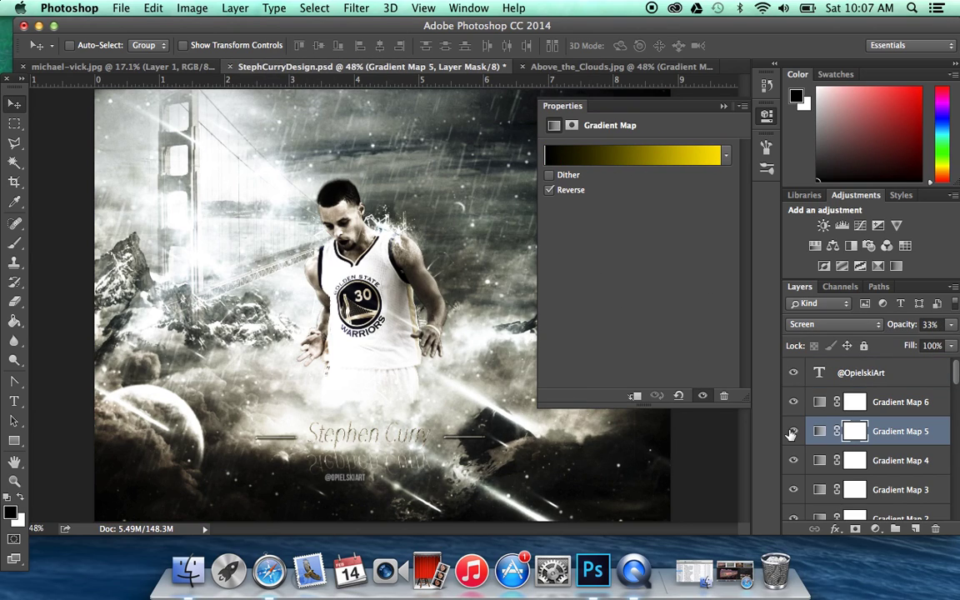
left_click(583, 66)
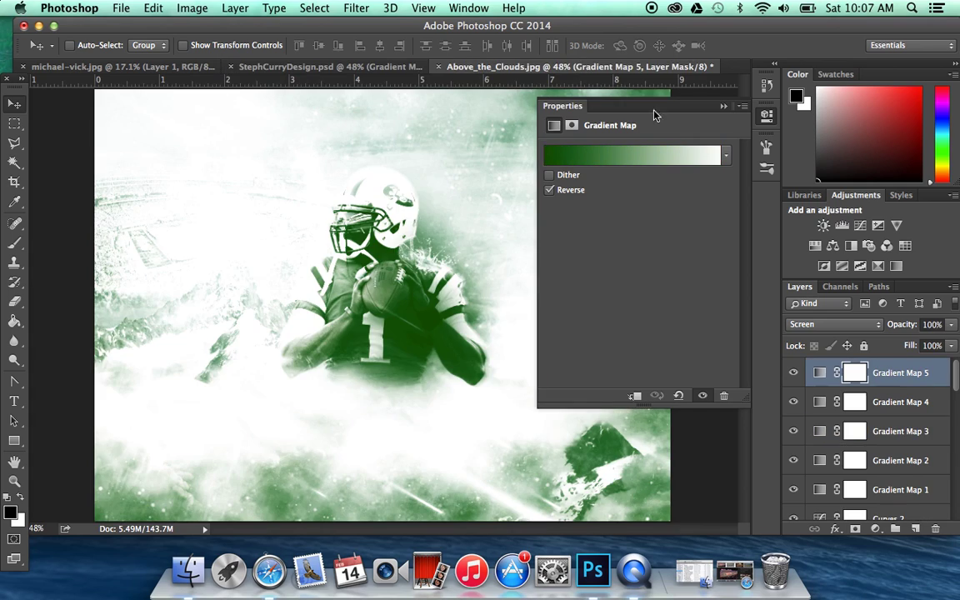
left_click(950, 325)
left_click_drag(947, 332, 902, 344)
Step: Compare with the reference gradient in StephCurryDesign.psd and change the white stop of Gradient Map 5 in Above_the_Clouds.jpg to black
left_click(329, 66)
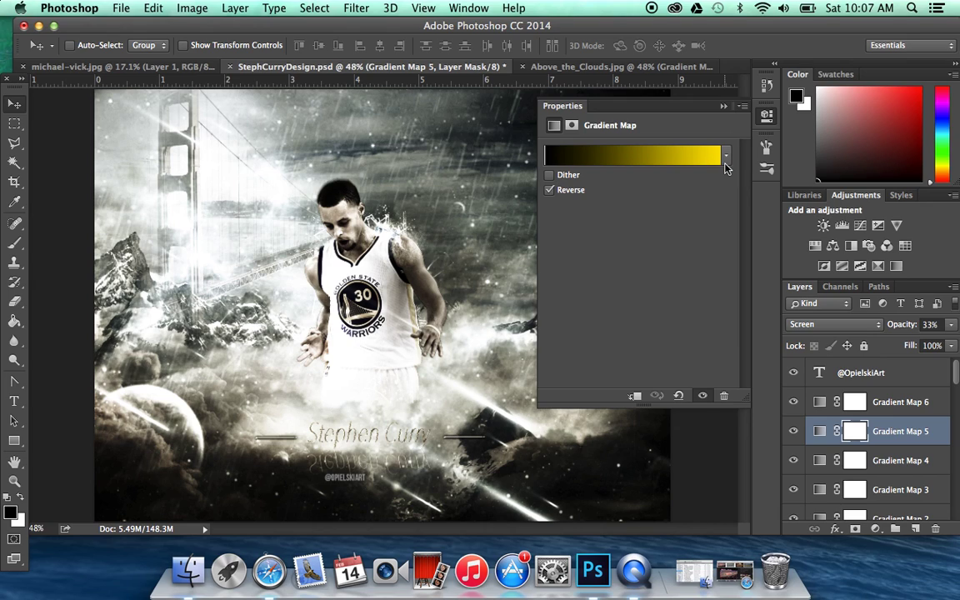
left_click(669, 67)
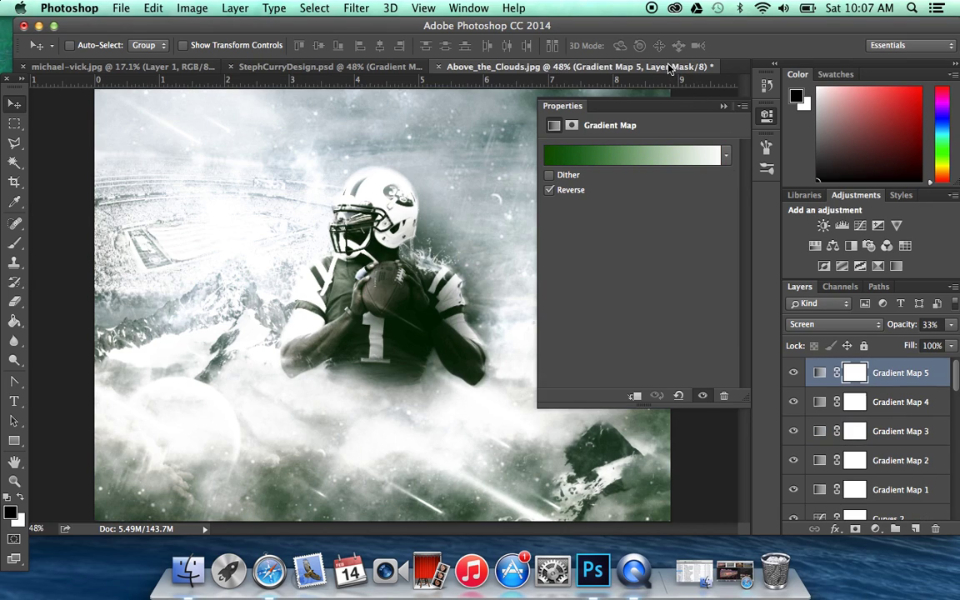
left_click(703, 158)
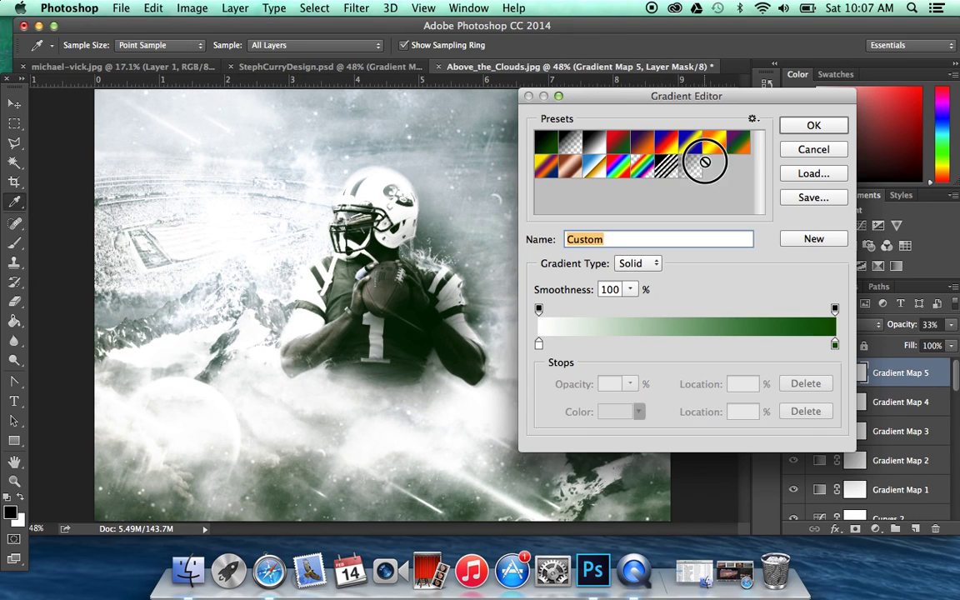
left_click(538, 344)
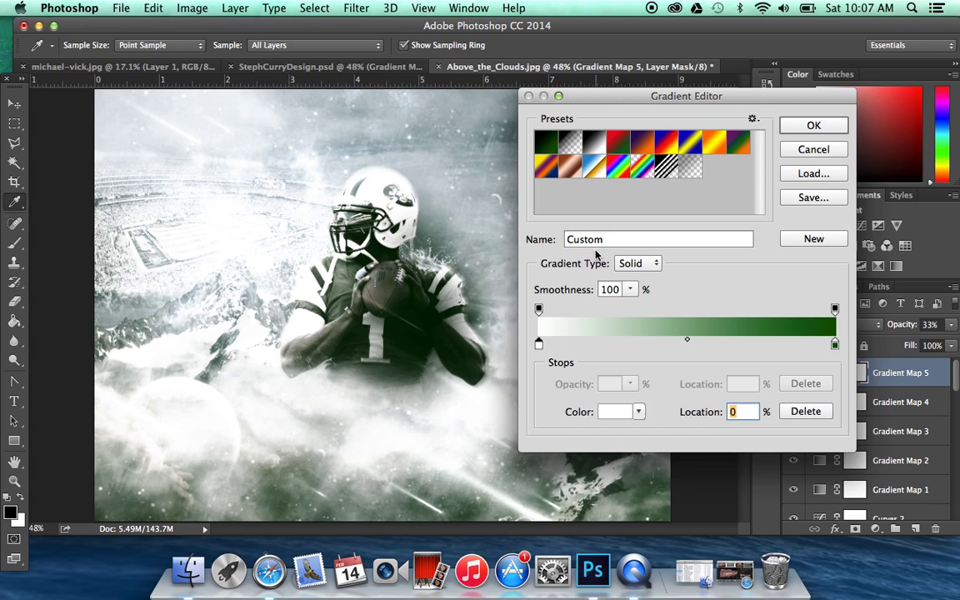
double_click(539, 345)
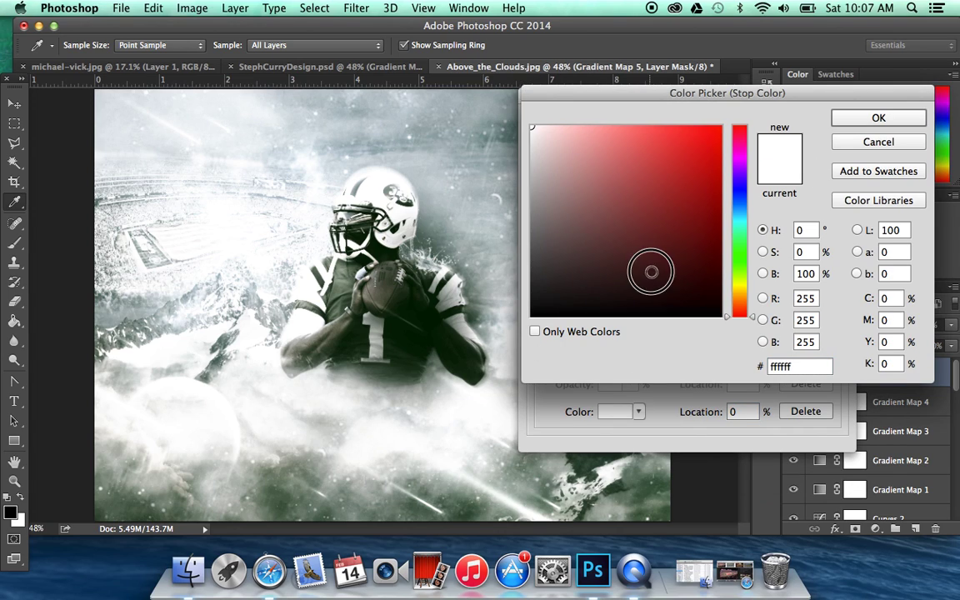
left_click_drag(586, 245, 729, 321)
left_click(862, 117)
left_click(826, 121)
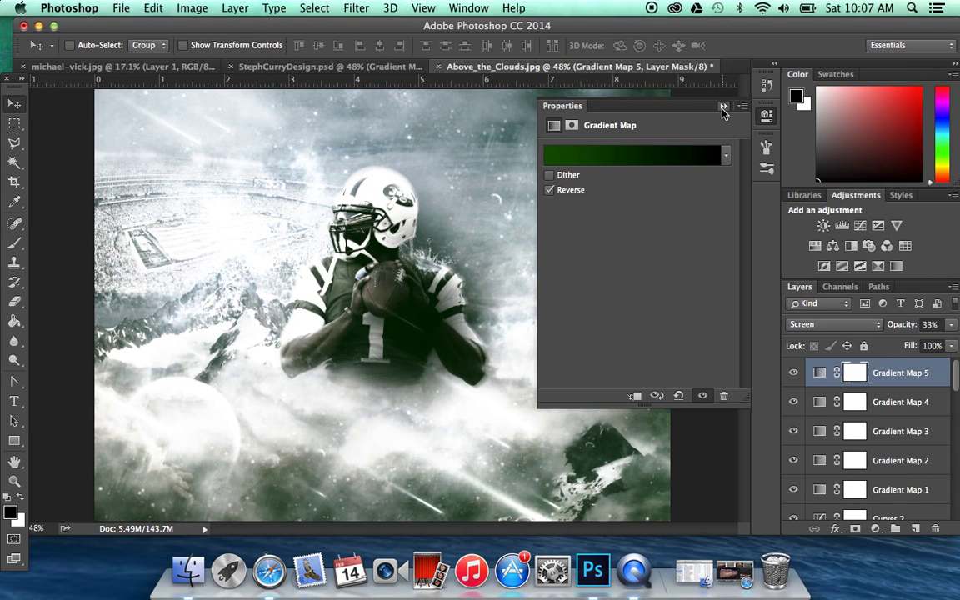
Step: Add another Gradient Map adjustment layer above Gradient Map 5 in Above_the_Clouds.jpg
left_click(723, 107)
left_click(895, 266)
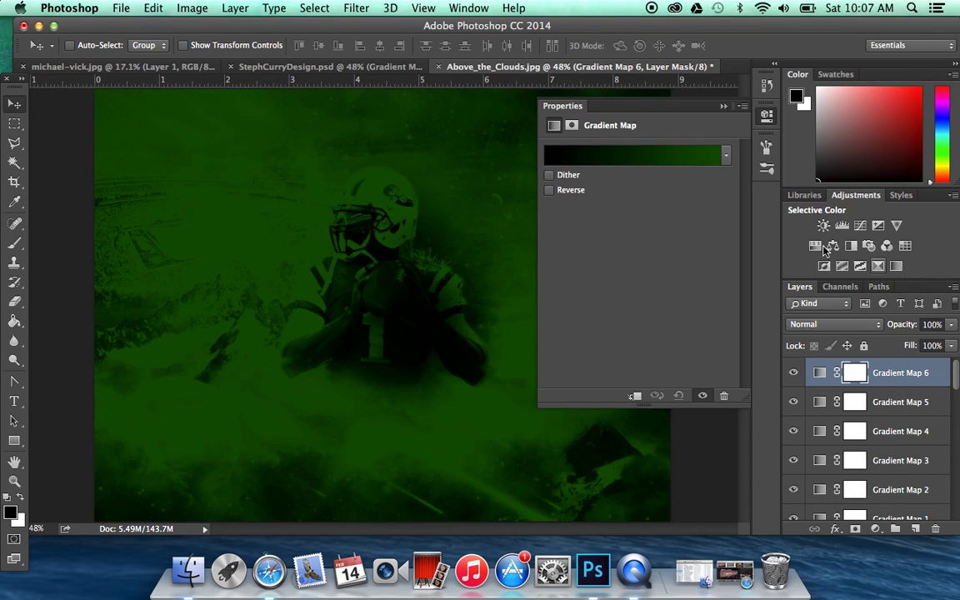
left_click(723, 107)
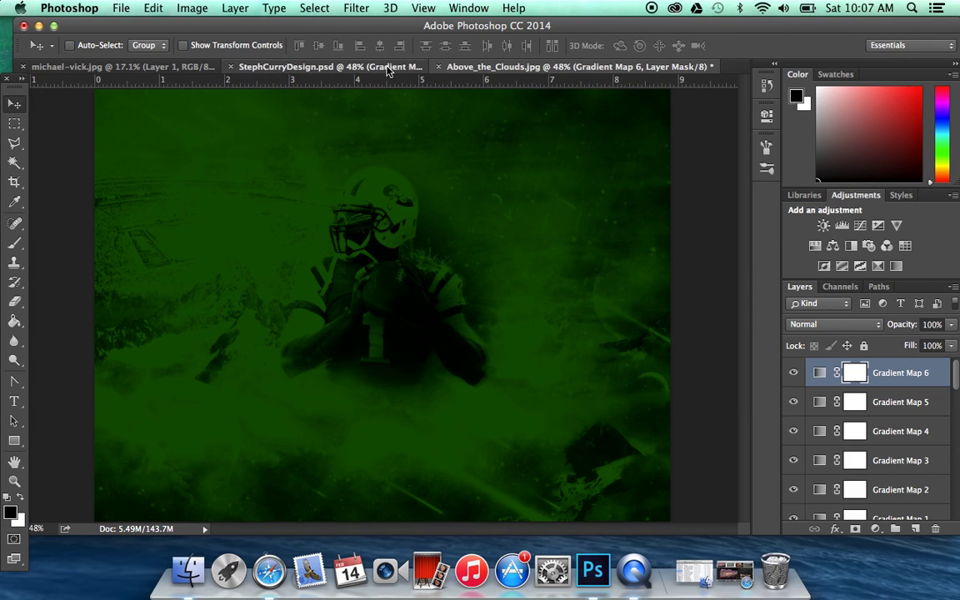
Step: Check the matching Gradient Map layer in StephCurryDesign.psd by hiding and showing it, and return to Above_the_Clouds.jpg
left_click(283, 66)
left_click(910, 398)
left_click(793, 402)
left_click(793, 402)
left_click(590, 67)
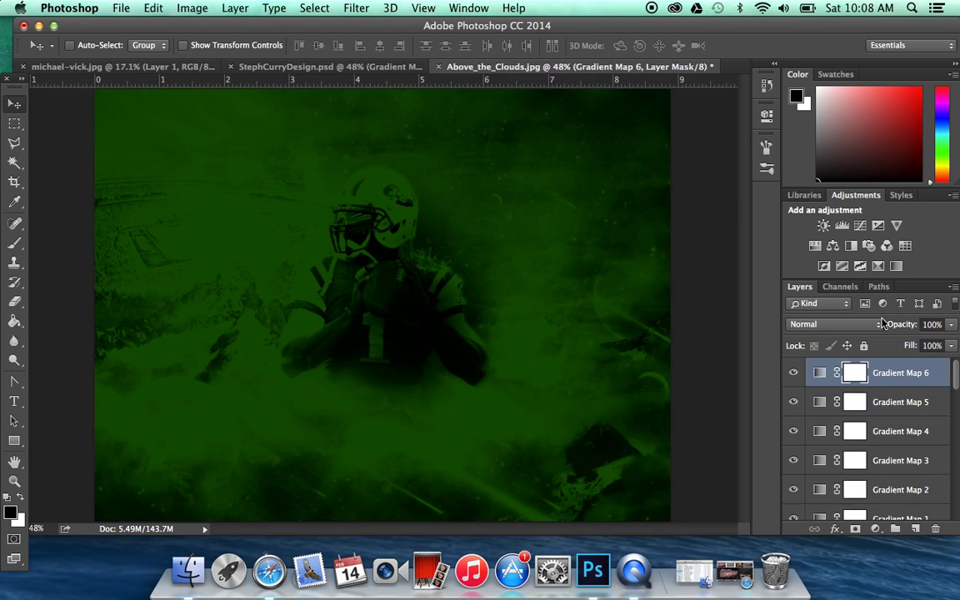
left_click(878, 266)
left_click(667, 149)
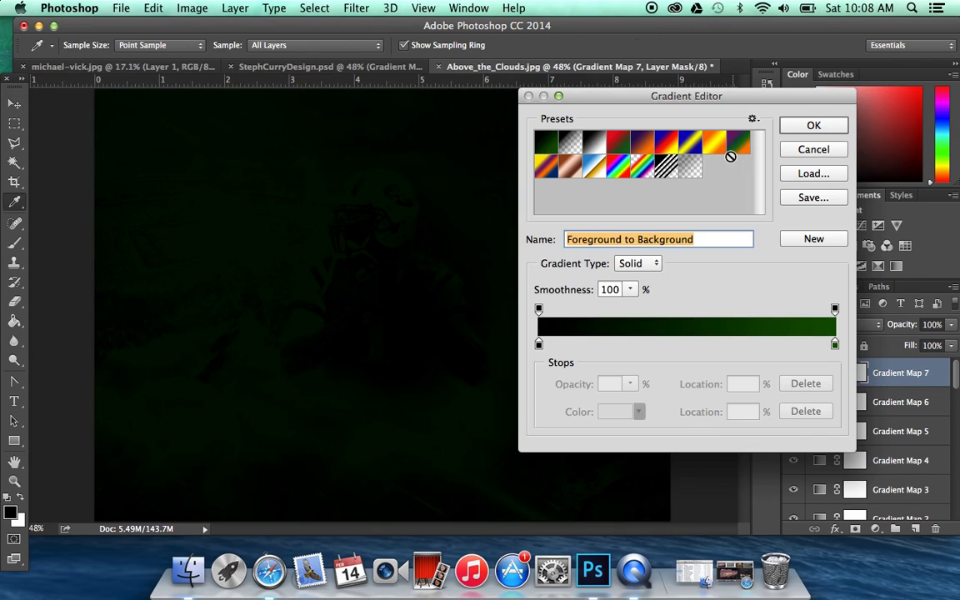
left_click(593, 142)
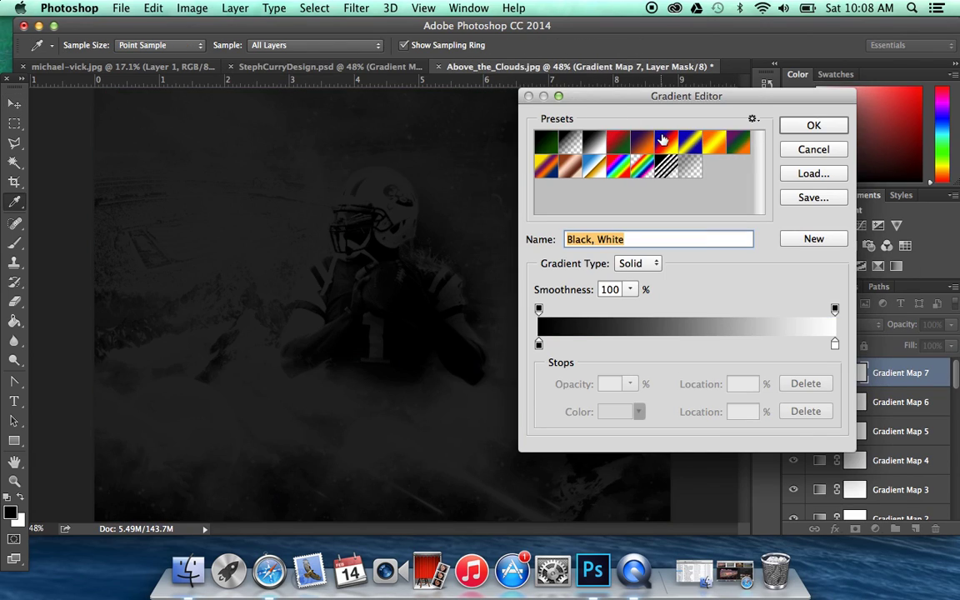
left_click(781, 131)
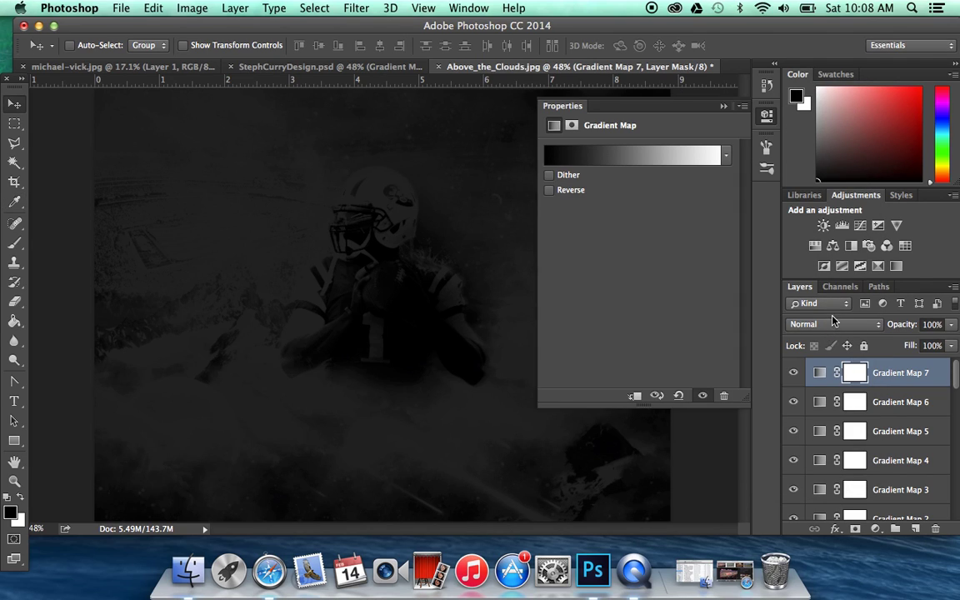
left_click(794, 403)
left_click(794, 403)
key("Delete")
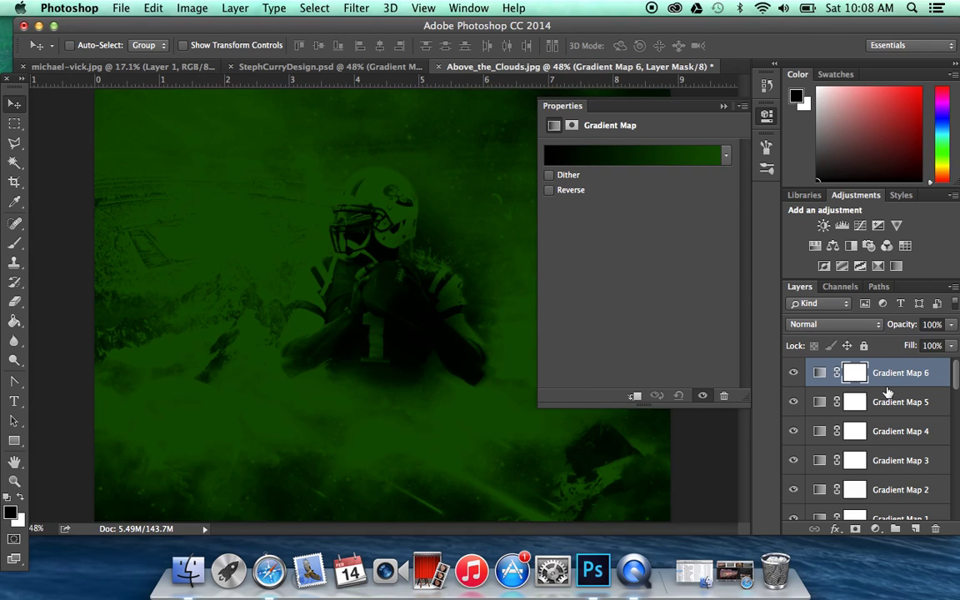
Step: Apply the Black, White gradient preset to the Gradient Map 6 layer
left_click(725, 154)
left_click(608, 182)
left_click(644, 143)
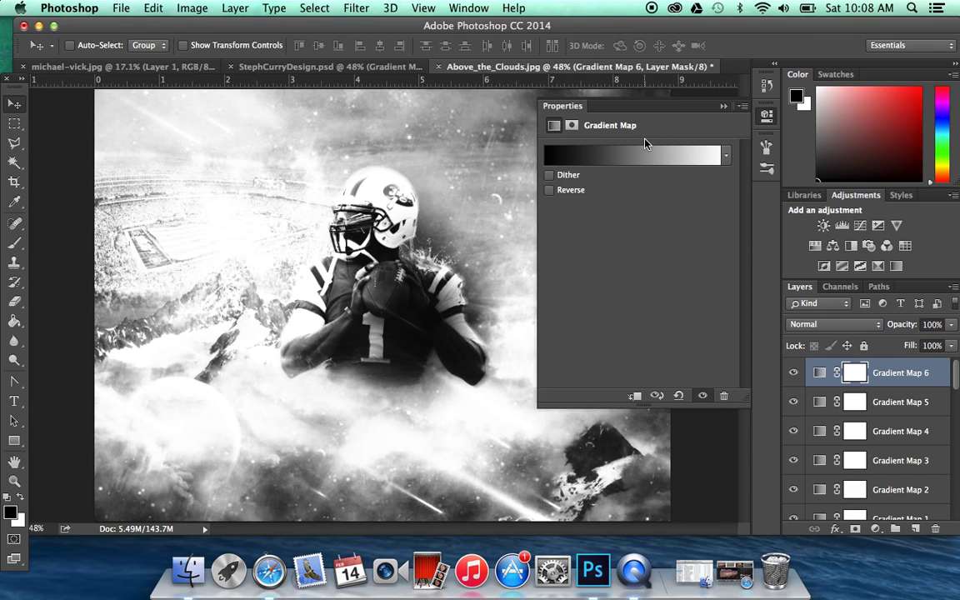
Step: Set the Gradient Map 6 layer to Multiply blend mode at 70% opacity
left_click(813, 324)
left_click(818, 372)
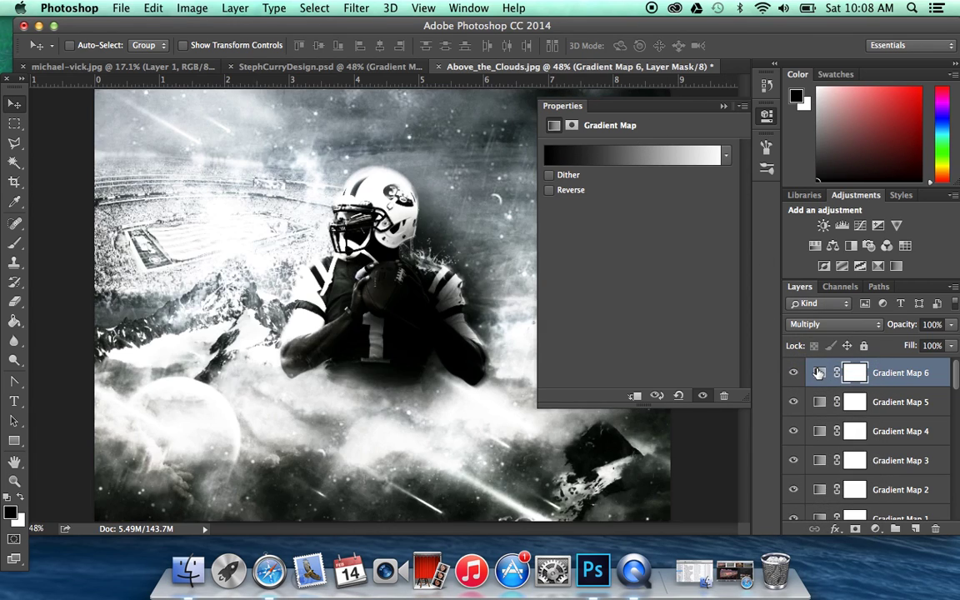
left_click(723, 106)
left_click(948, 325)
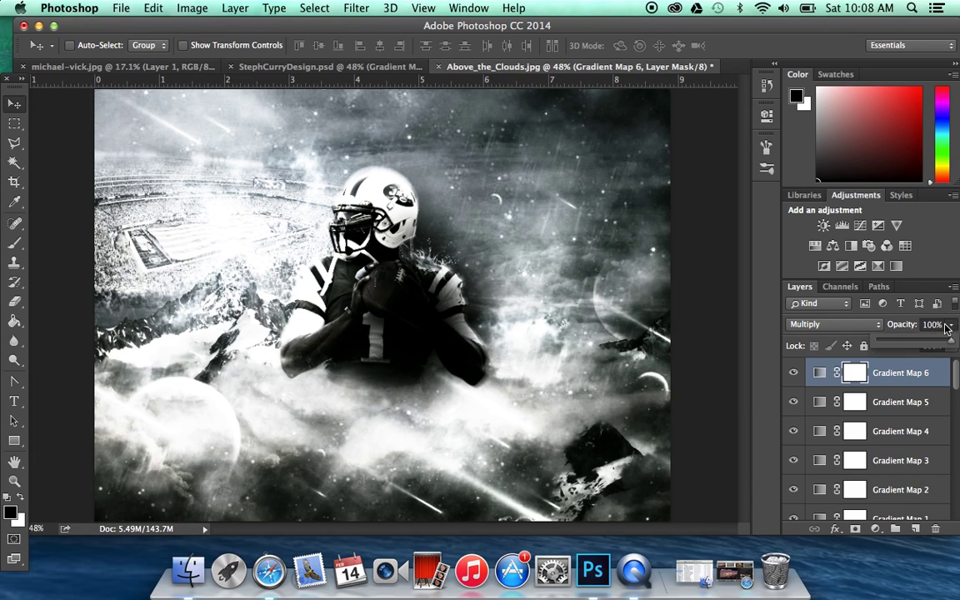
left_click_drag(912, 342, 929, 341)
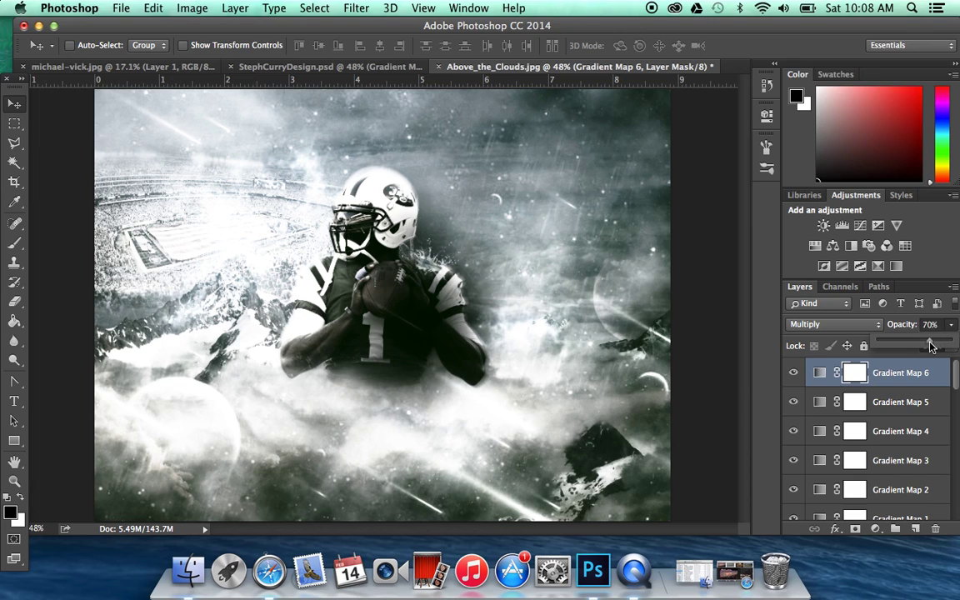
left_click(14, 123)
left_click(14, 103)
mouse_move(796, 372)
left_mouse_down()
mouse_move(791, 520)
mouse_move(793, 375)
left_mouse_up()
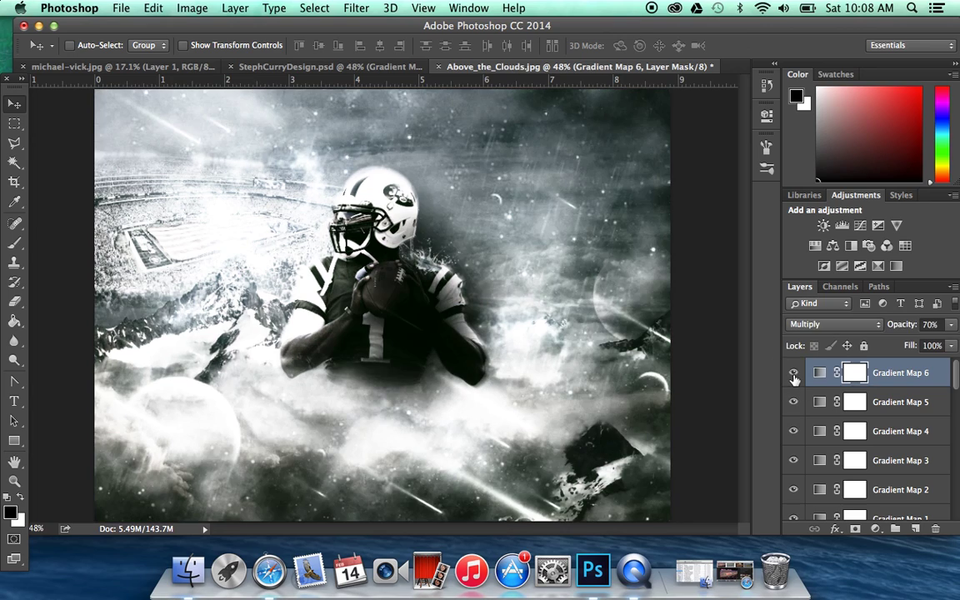
left_click(14, 143)
left_click(15, 123)
left_click(14, 104)
mouse_move(951, 375)
left_mouse_down()
mouse_move(951, 460)
mouse_move(955, 375)
left_mouse_up()
left_click(10, 123)
left_click(13, 104)
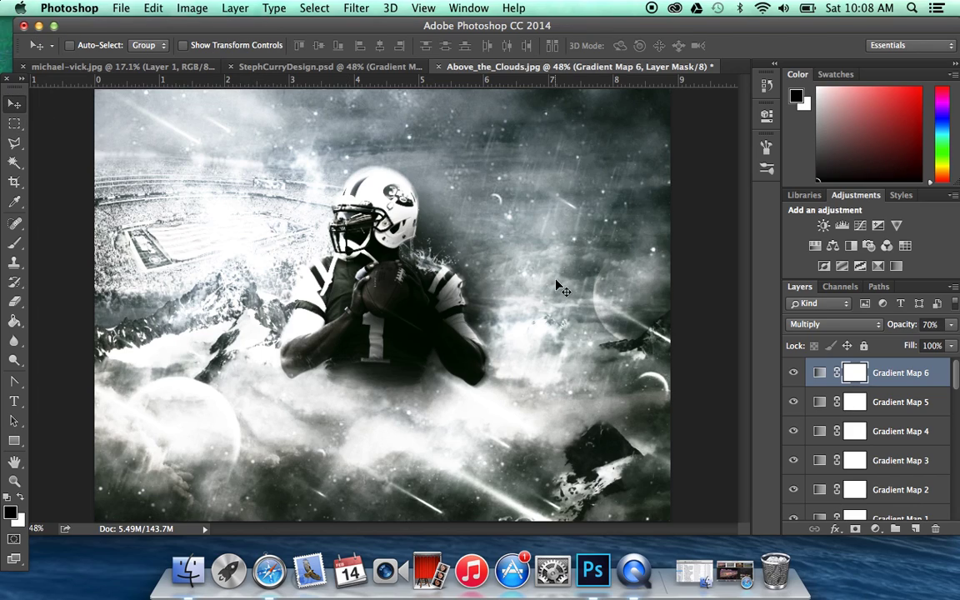